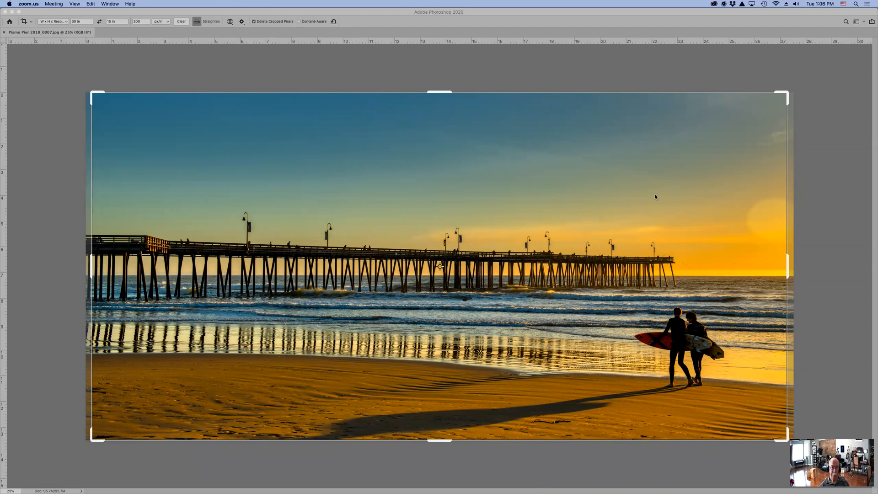
# Step: Save the pier photo as a cloud document named Pismo Pier 2018_0007 and close it
pyautogui.click(182, 79)
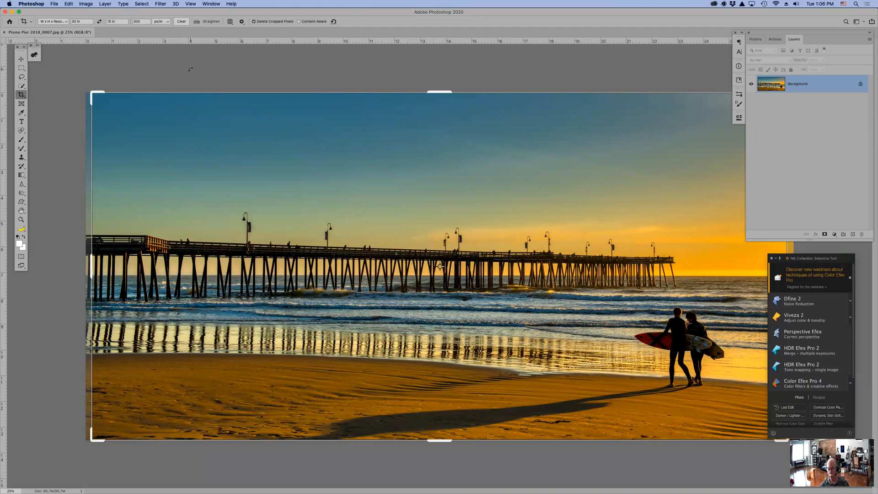
pyautogui.click(54, 4)
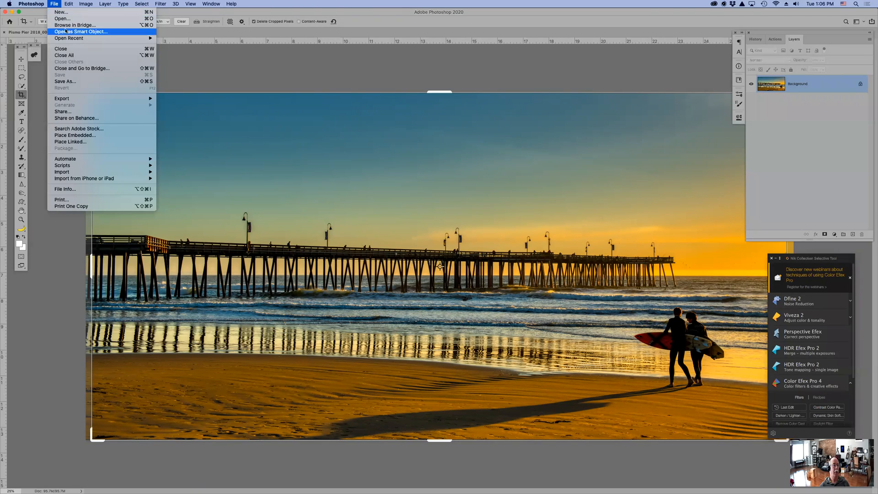
pyautogui.click(81, 82)
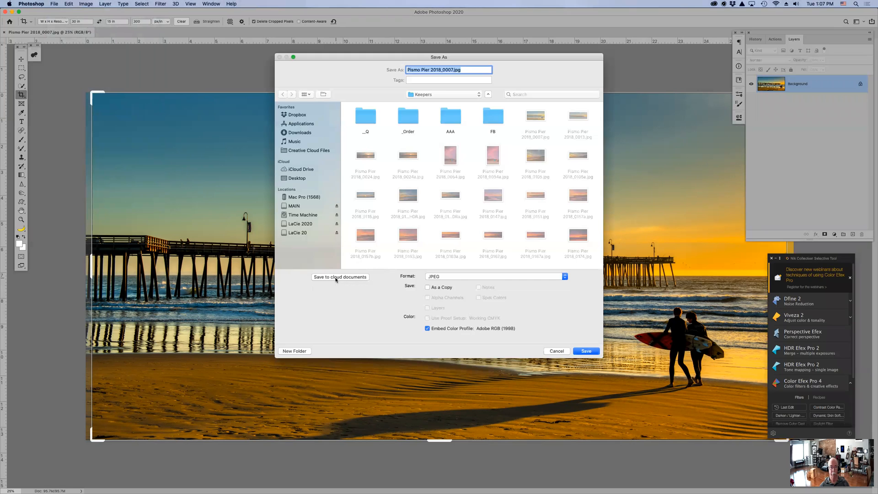
pyautogui.click(340, 277)
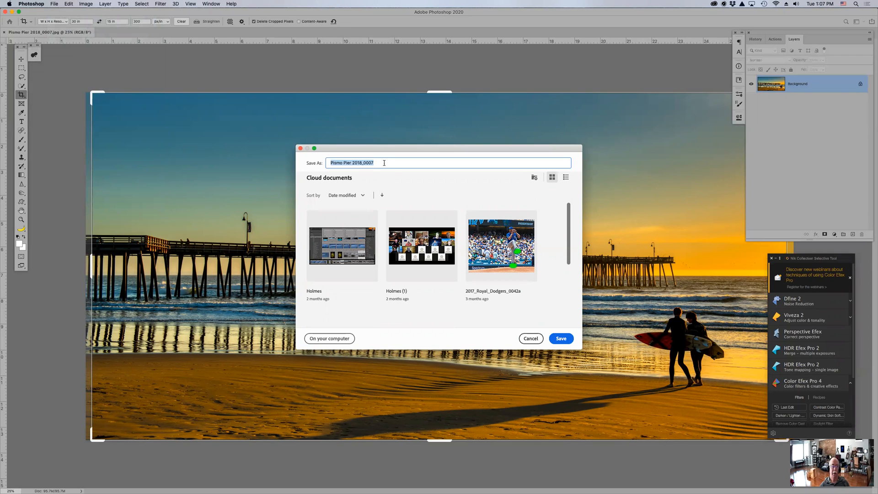
pyautogui.click(562, 339)
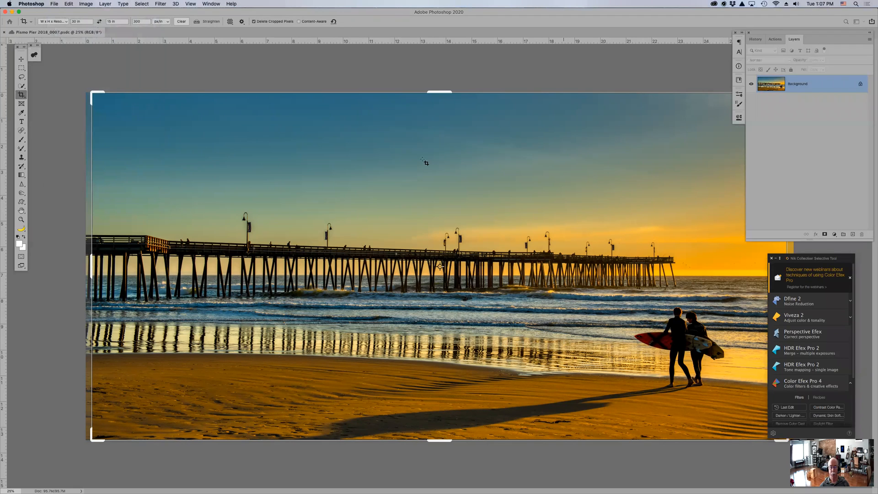
pyautogui.press('super+w')
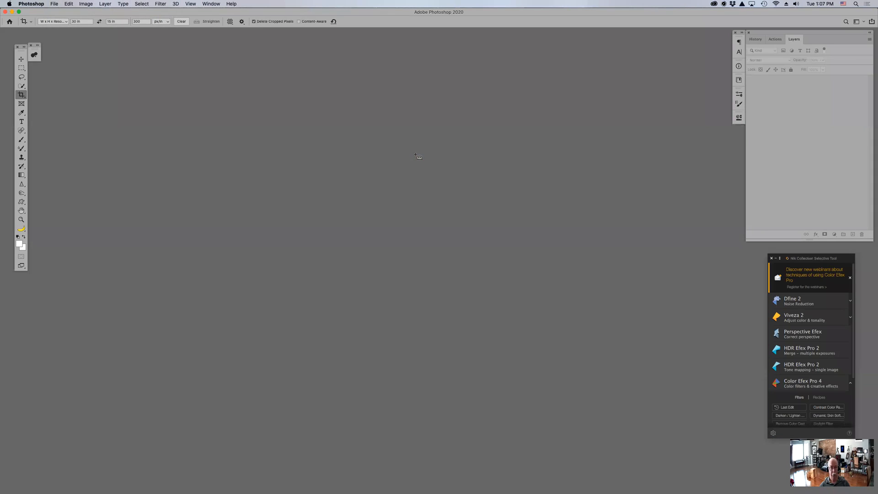
pyautogui.click(57, 3)
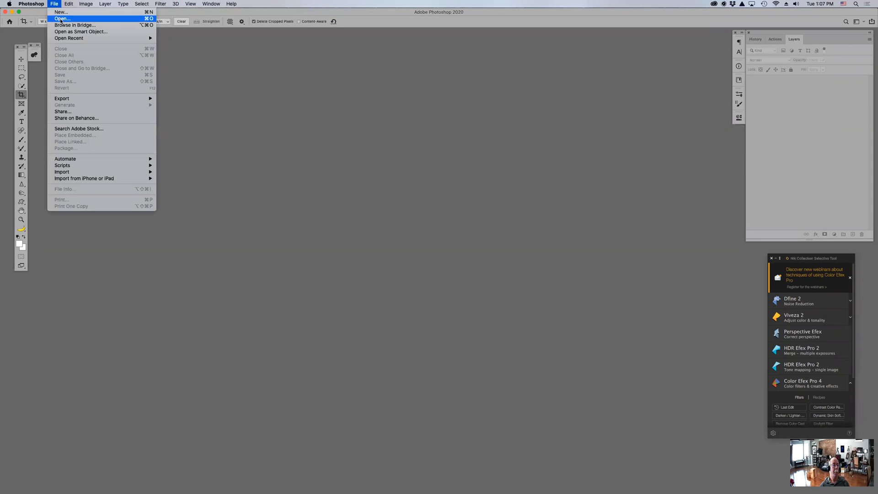
pyautogui.click(61, 18)
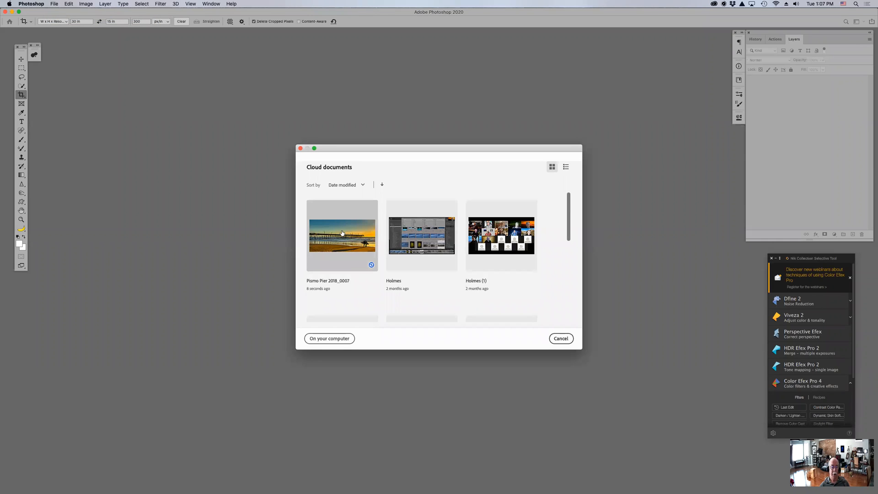
pyautogui.click(332, 341)
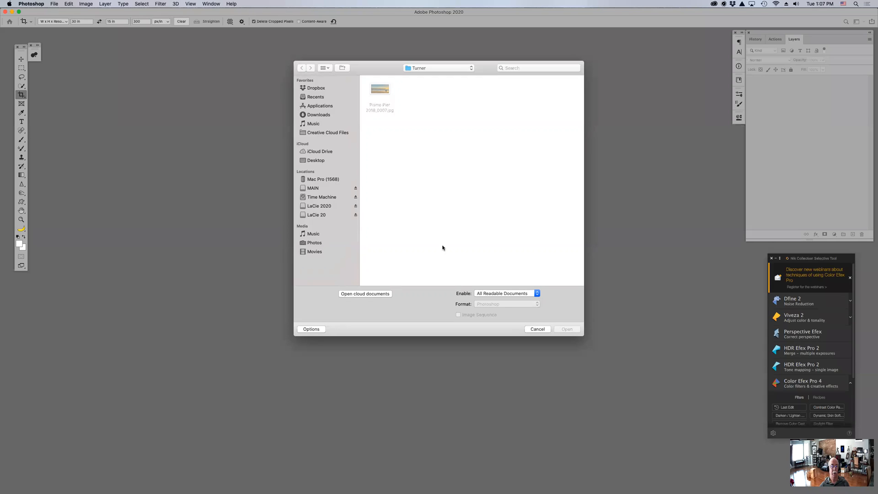
pyautogui.click(543, 330)
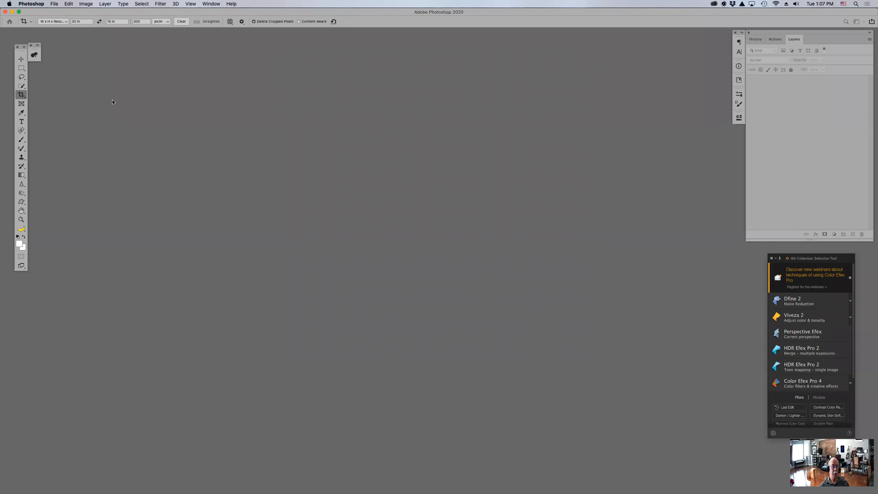
# Step: Reopen the cloud document Pismo Pier 2018_0007 and remove the two surfers using a Lasso selection and a fill
pyautogui.press('super+o')
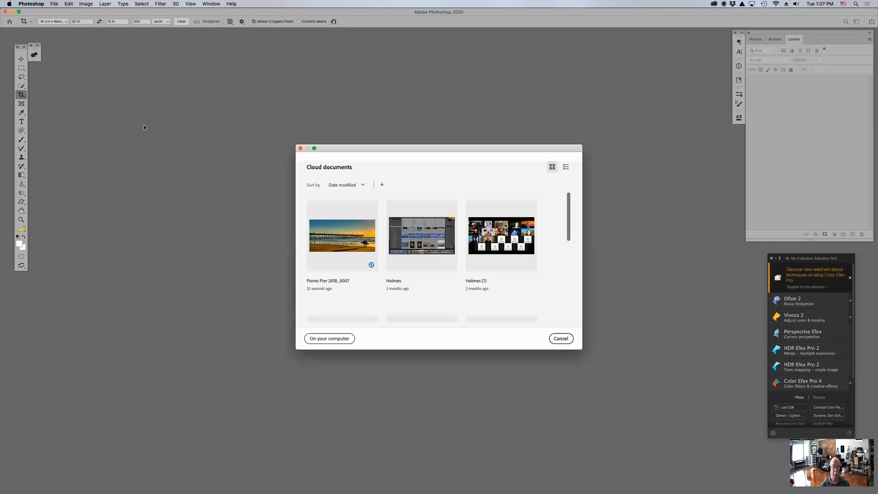
pyautogui.click(346, 232)
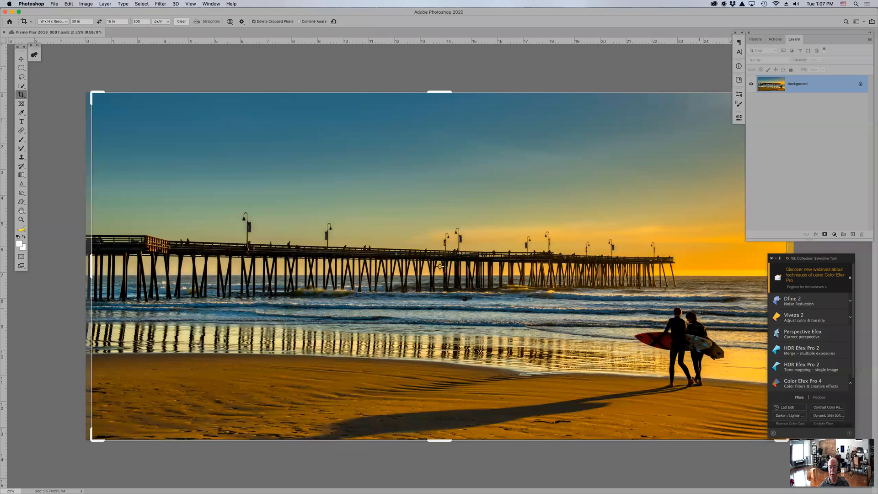
pyautogui.press('l')
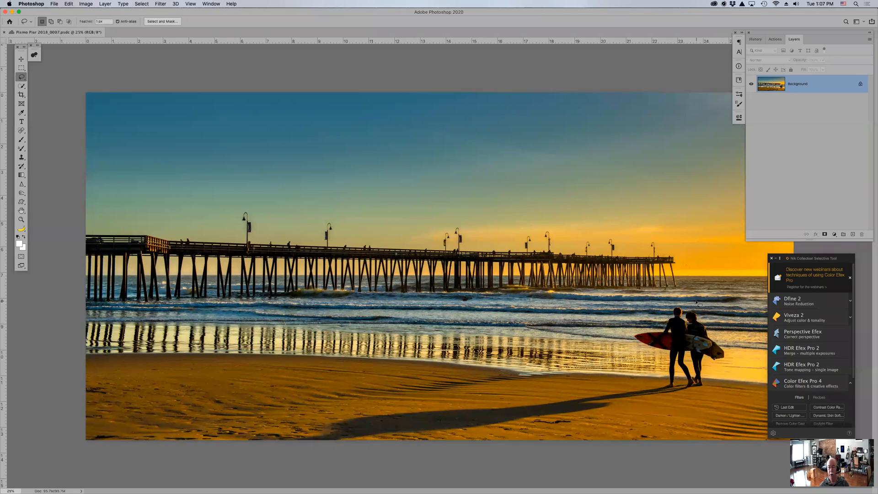
pyautogui.moveTo(690, 302)
pyautogui.mouseDown()
pyautogui.moveTo(630, 335)
pyautogui.moveTo(642, 371)
pyautogui.moveTo(665, 390)
pyautogui.moveTo(704, 394)
pyautogui.moveTo(728, 358)
pyautogui.moveTo(692, 296)
pyautogui.moveTo(682, 301)
pyautogui.mouseUp()
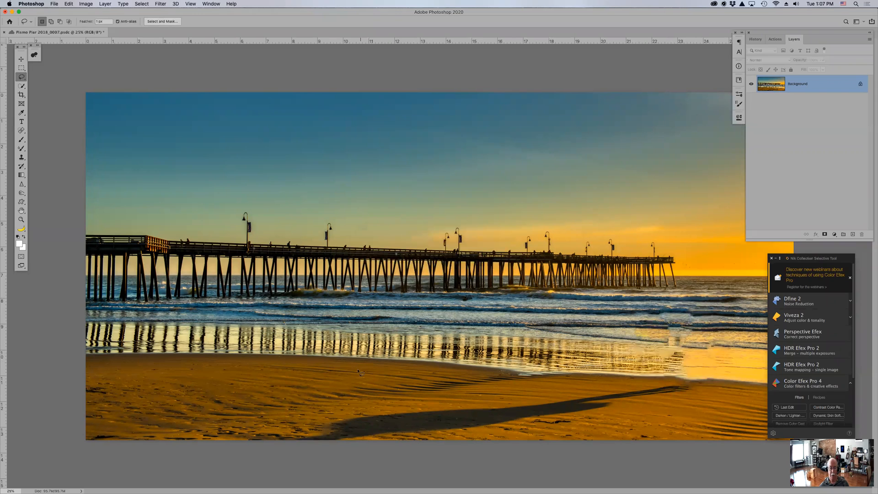
# Step: Remove the surfers' long shadow from the sand using Lasso selections and a fill, and close the document with its changes saved
pyautogui.moveTo(490, 401)
pyautogui.mouseDown()
pyautogui.moveTo(339, 419)
pyautogui.moveTo(324, 438)
pyautogui.moveTo(489, 444)
pyautogui.moveTo(628, 428)
pyautogui.moveTo(689, 404)
pyautogui.moveTo(703, 386)
pyautogui.moveTo(494, 400)
pyautogui.mouseUp()
pyautogui.press('shift')
pyautogui.moveTo(423, 408)
pyautogui.mouseDown()
pyautogui.moveTo(358, 418)
pyautogui.moveTo(438, 419)
pyautogui.moveTo(420, 409)
pyautogui.mouseUp()
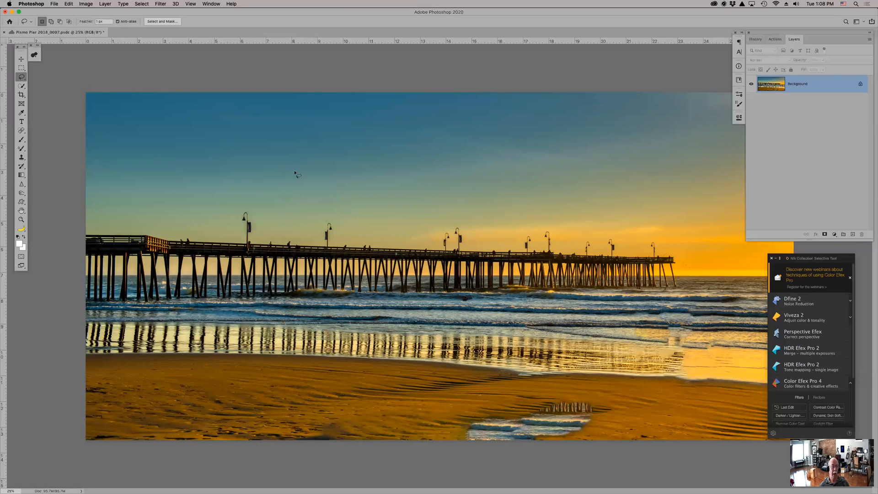
pyautogui.click(55, 4)
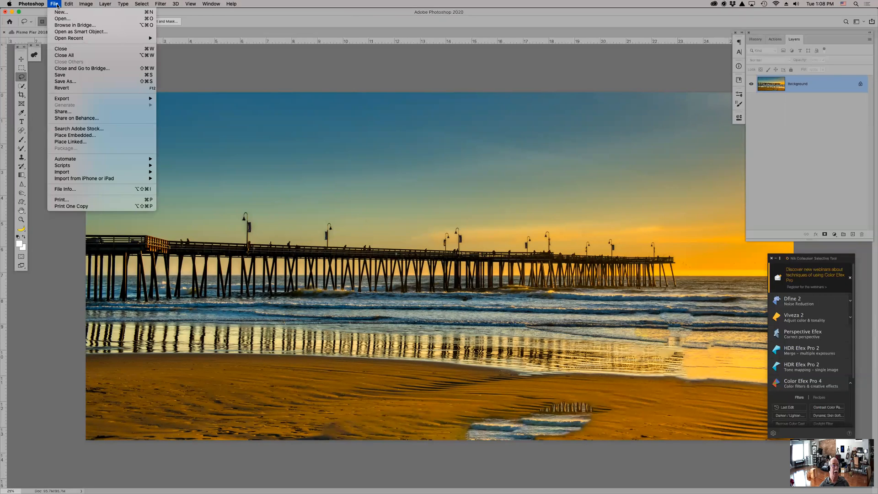
pyautogui.click(70, 49)
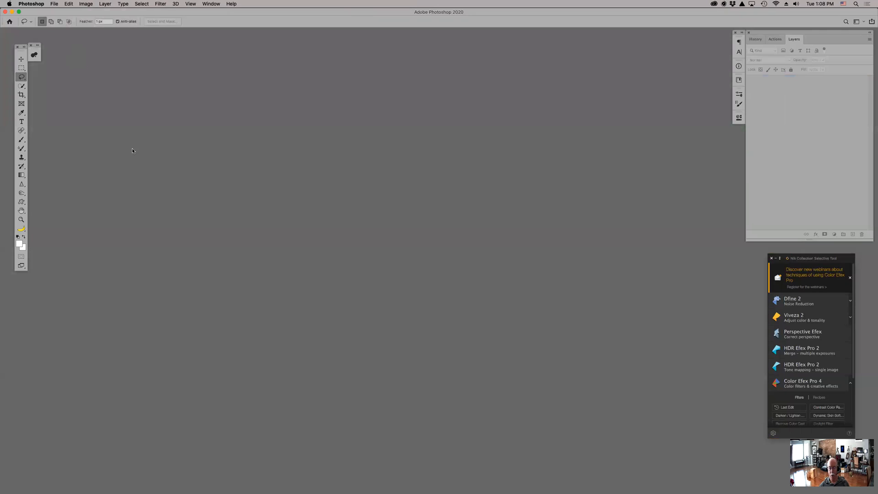
# Step: Reopen the cloud document Pismo Pier 2018_0007 and remove the stray wave patch from the sand with a Lasso selection and a fill
pyautogui.click(53, 4)
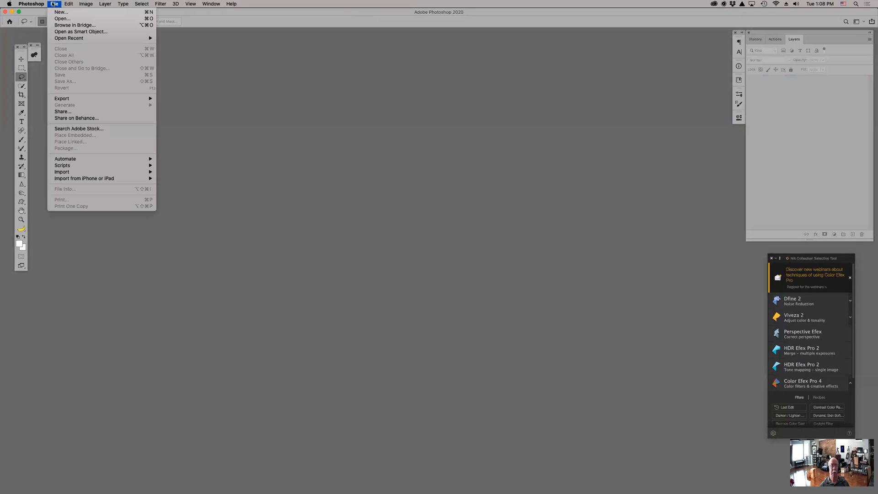
pyautogui.click(58, 18)
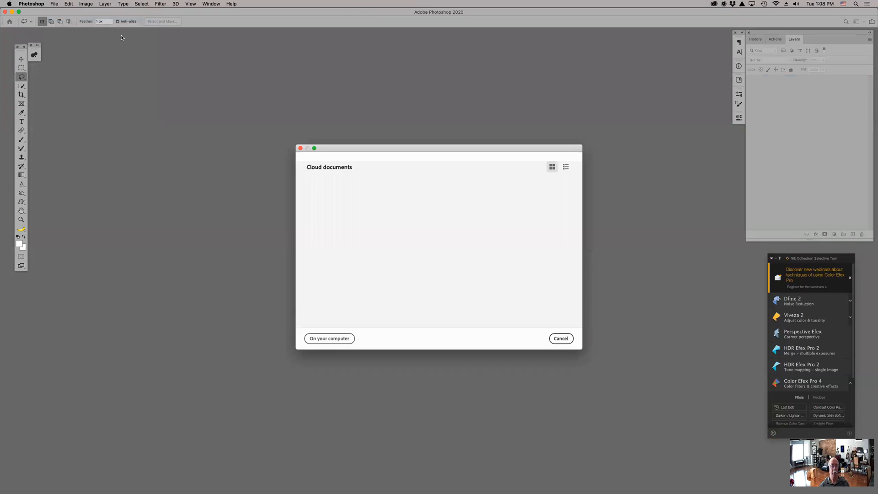
pyautogui.click(345, 242)
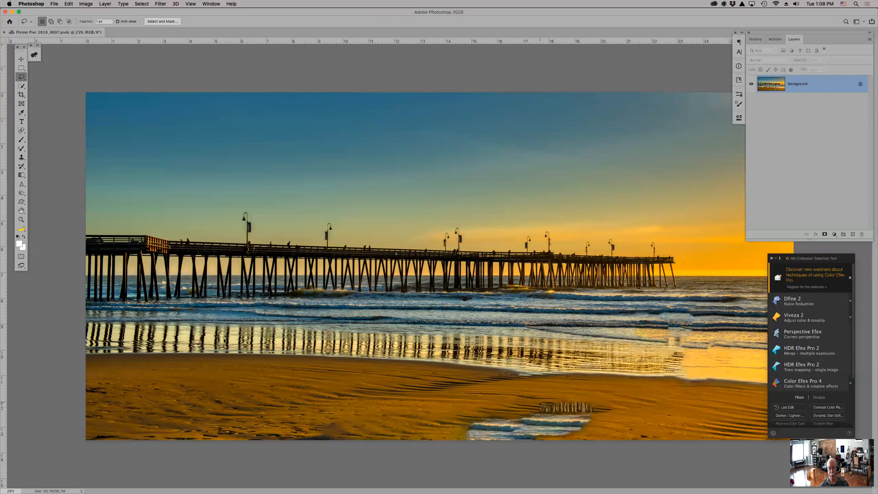
pyautogui.moveTo(557, 396)
pyautogui.mouseDown()
pyautogui.moveTo(475, 414)
pyautogui.moveTo(451, 436)
pyautogui.moveTo(512, 461)
pyautogui.moveTo(606, 456)
pyautogui.moveTo(632, 433)
pyautogui.moveTo(631, 402)
pyautogui.moveTo(558, 399)
pyautogui.mouseUp()
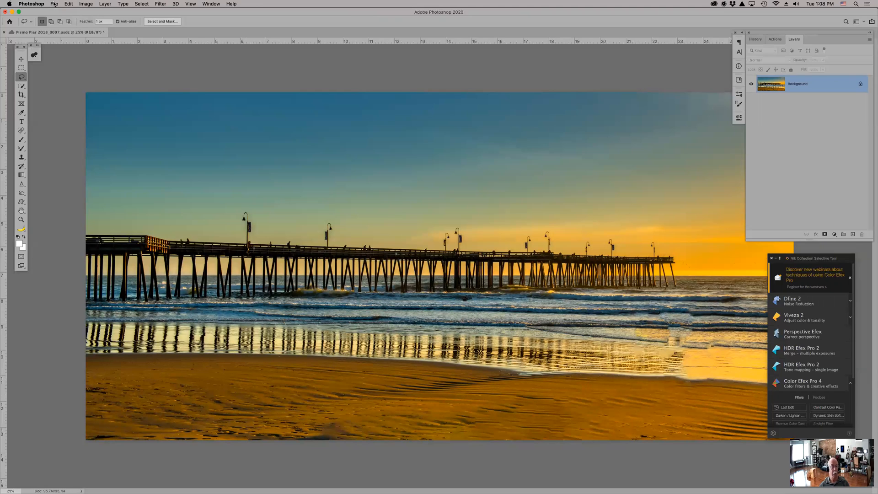
# Step: Review the General, Workspace, Tools and File Handling preferences, and cancel without applying changes
pyautogui.click(42, 4)
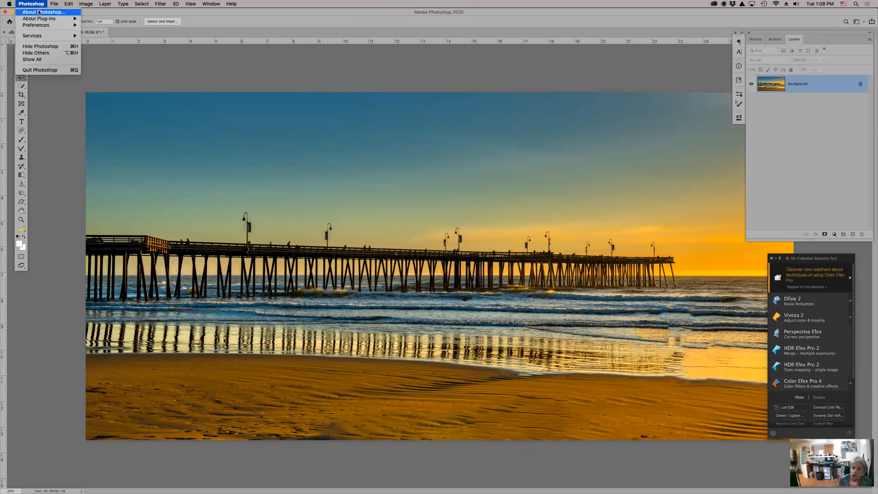
pyautogui.moveTo(40, 25)
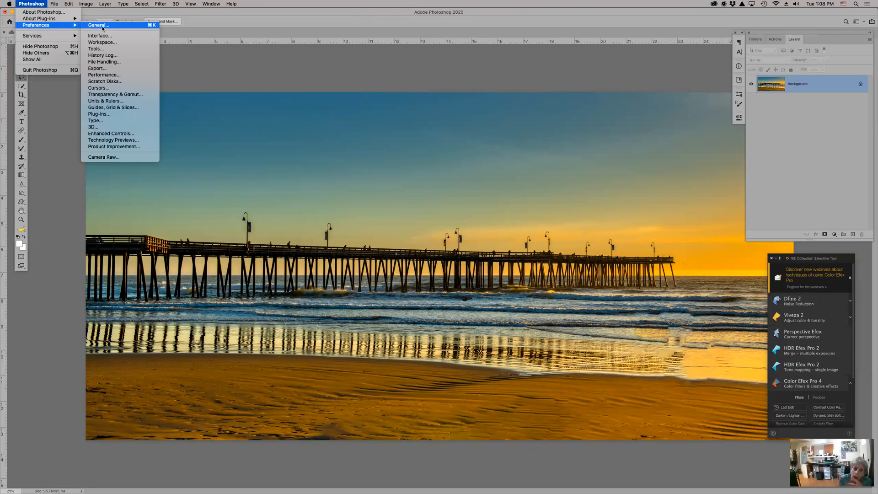
pyautogui.click(97, 25)
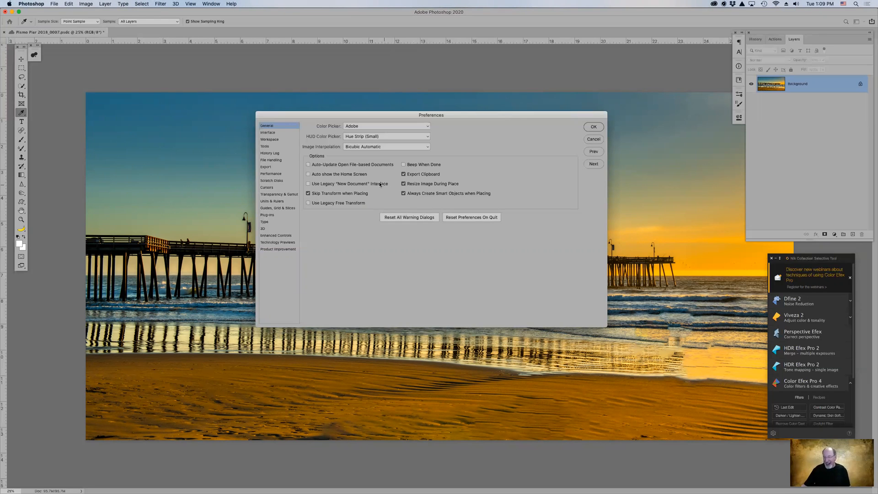
pyautogui.click(277, 139)
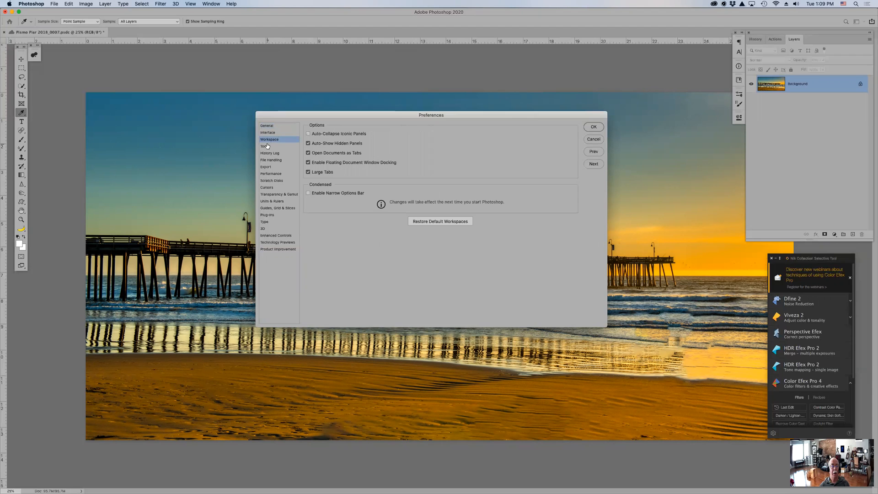
pyautogui.click(268, 146)
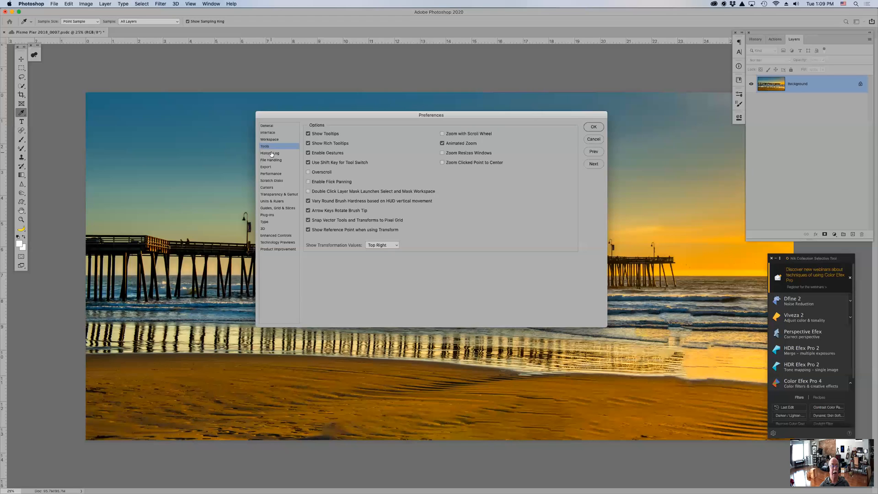
pyautogui.click(279, 160)
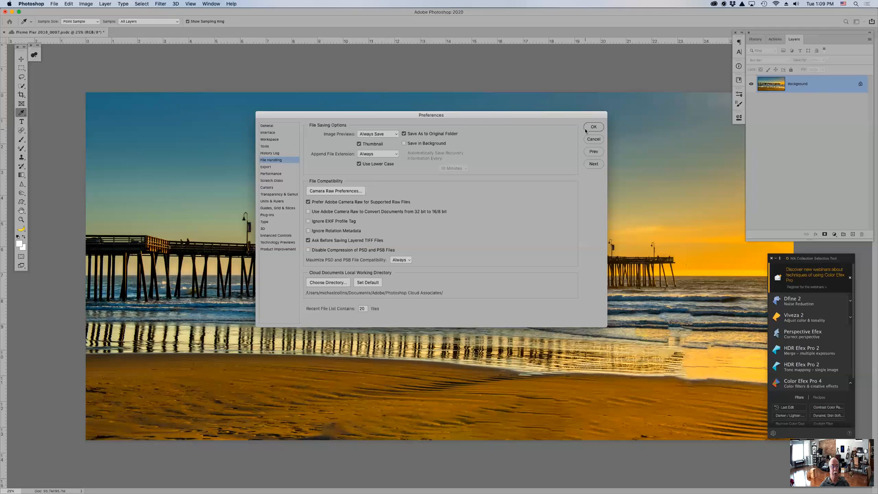
pyautogui.click(594, 139)
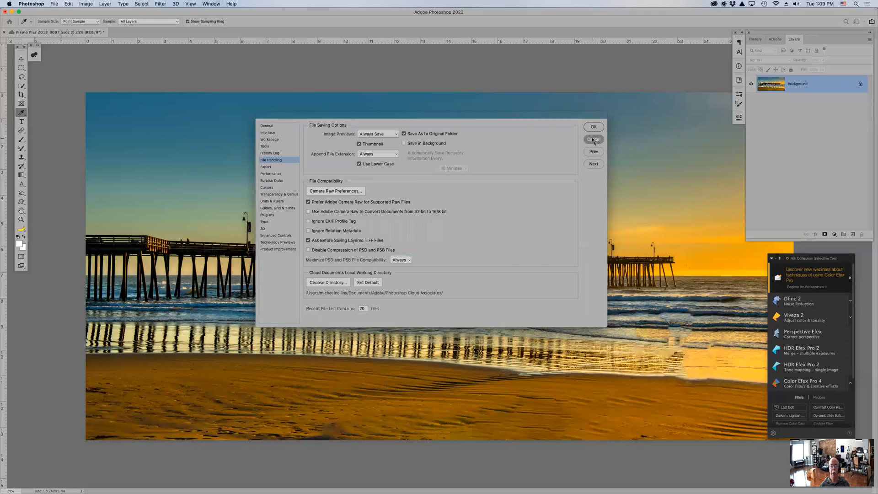
# Step: Compare the image at its Open history state with the final Deselect state
pyautogui.press('l')
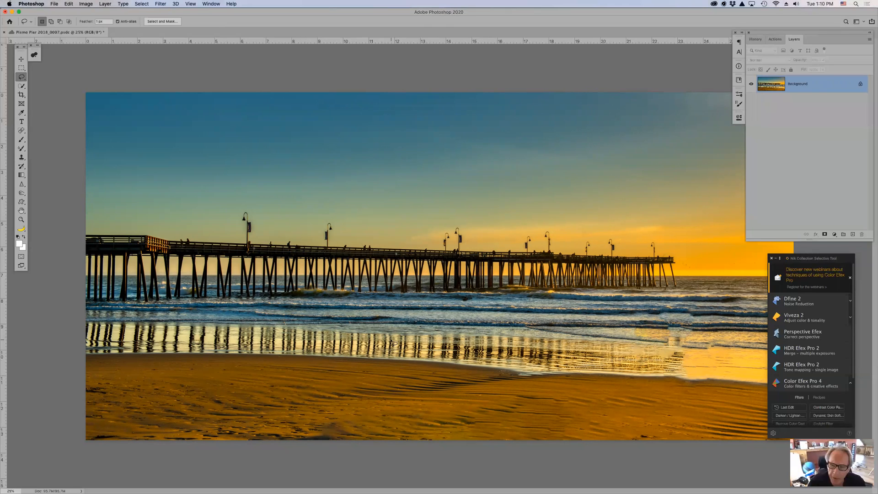
pyautogui.click(755, 38)
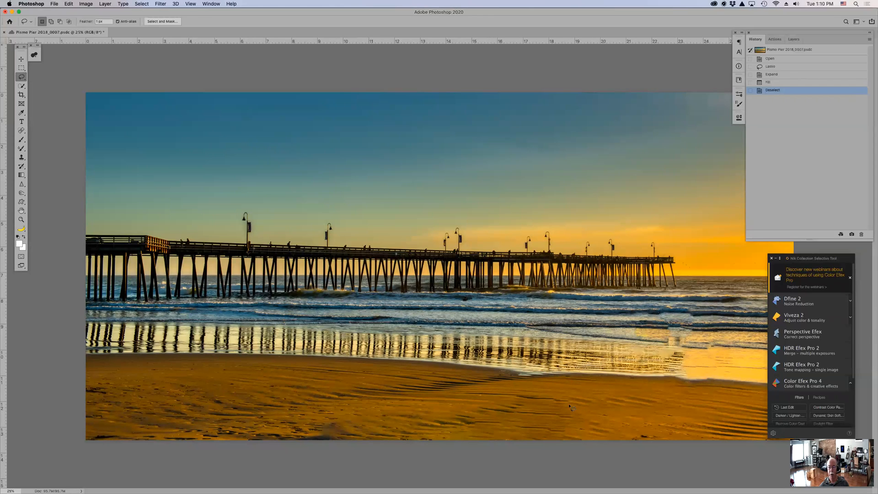
pyautogui.click(787, 59)
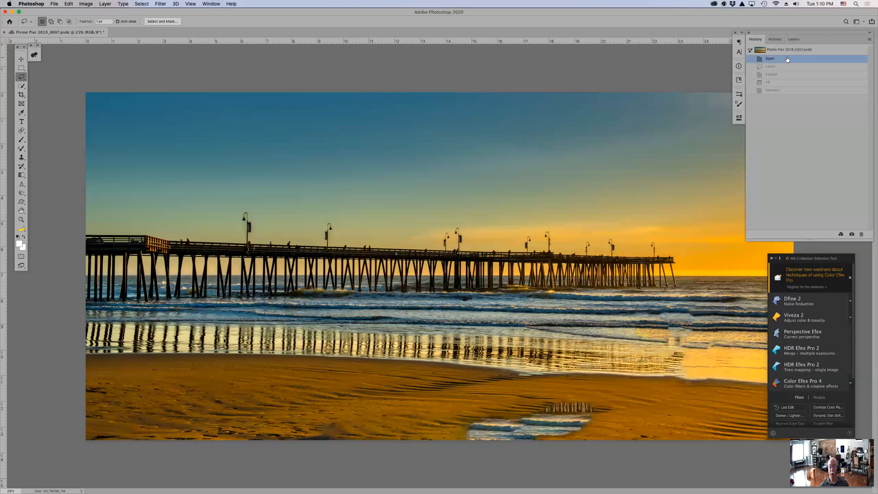
pyautogui.click(788, 91)
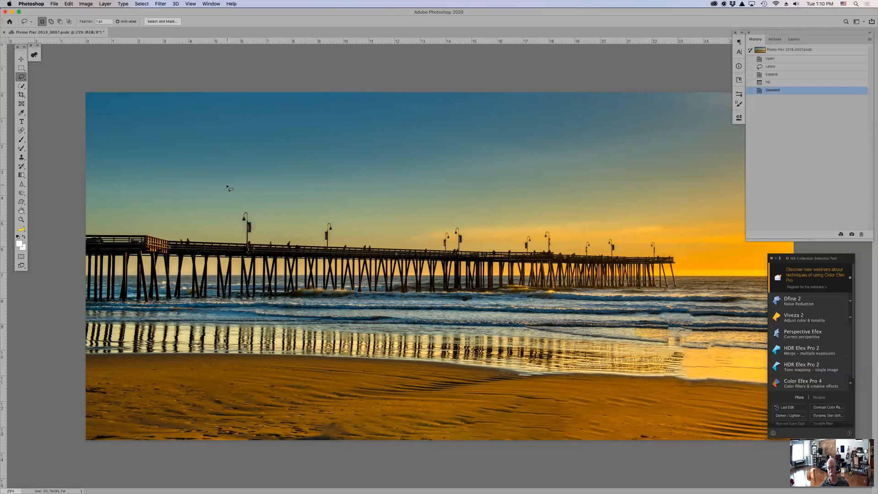
# Step: Save the image as a new cloud document named Pismo Pier 2018_0007a
pyautogui.click(54, 4)
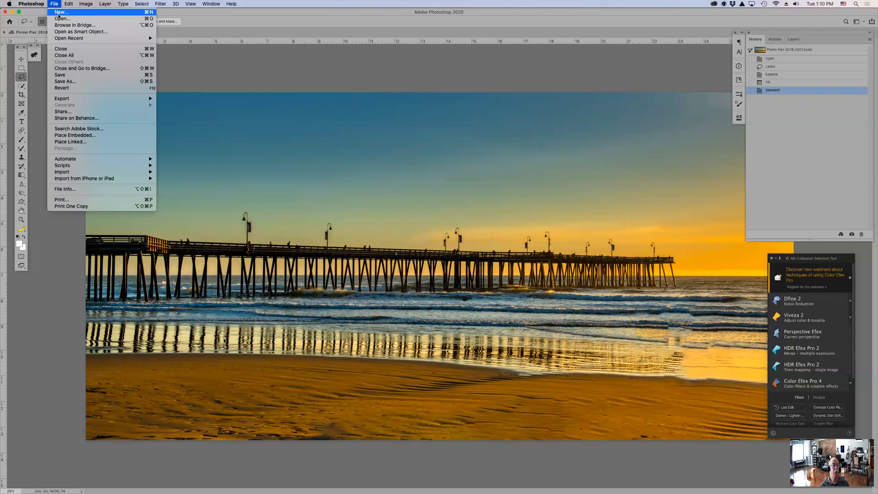
pyautogui.click(79, 81)
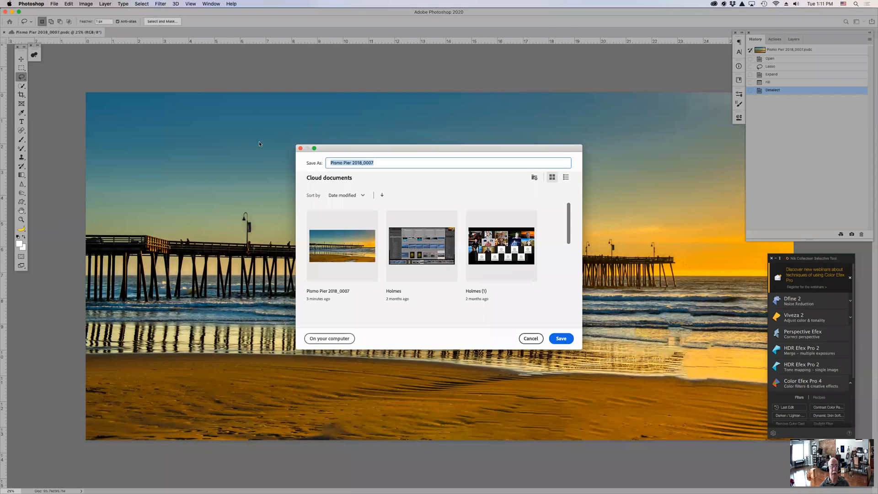
pyautogui.click(412, 164)
pyautogui.write('a')
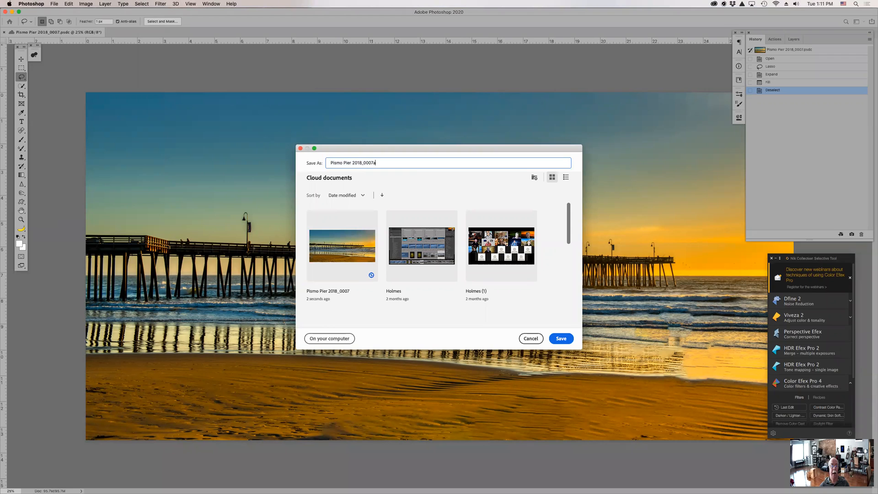
pyautogui.click(569, 342)
pyautogui.click(566, 339)
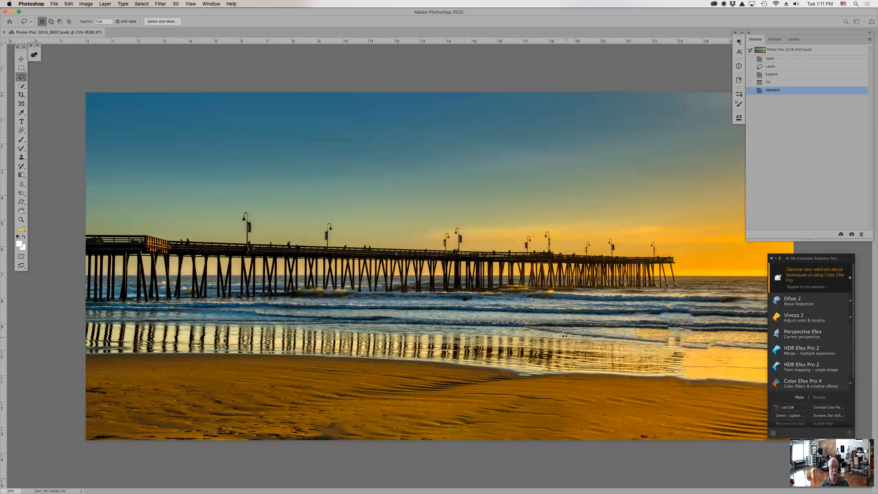
# Step: Close the document and open the cloud document Pismo Pier 2018_0007a
pyautogui.click(55, 4)
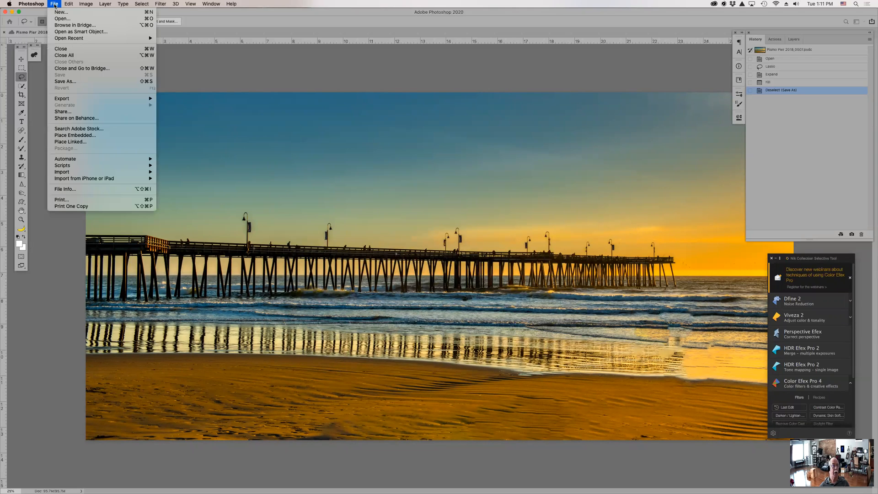
pyautogui.press('super+w')
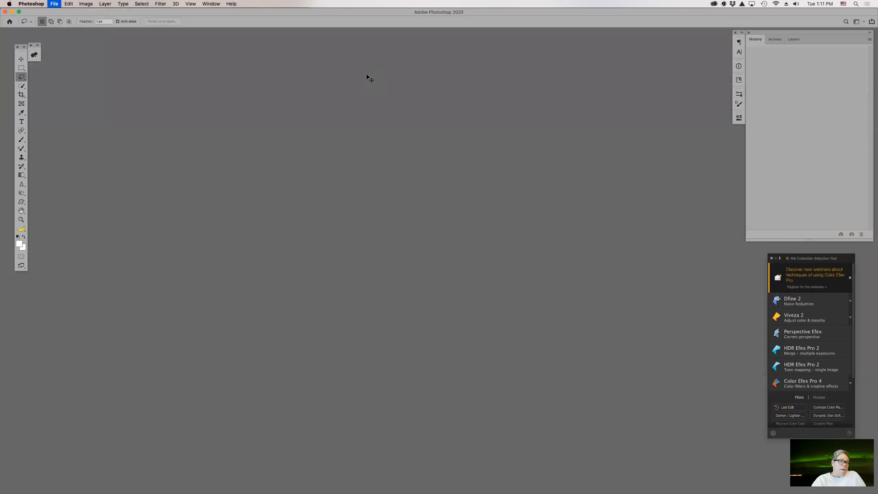
pyautogui.click(55, 4)
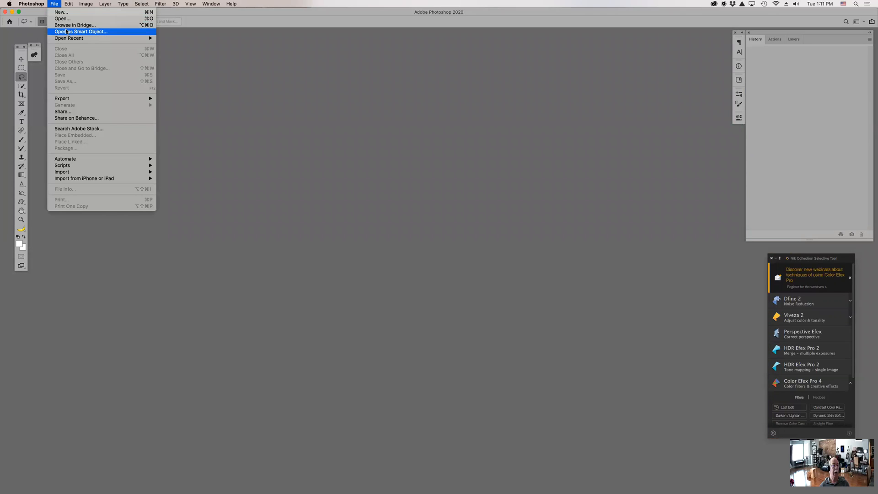
pyautogui.click(64, 18)
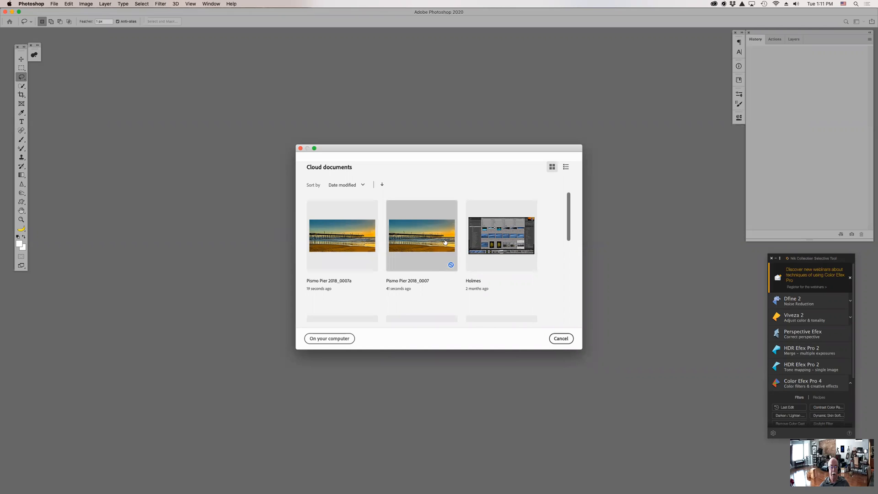
pyautogui.click(370, 241)
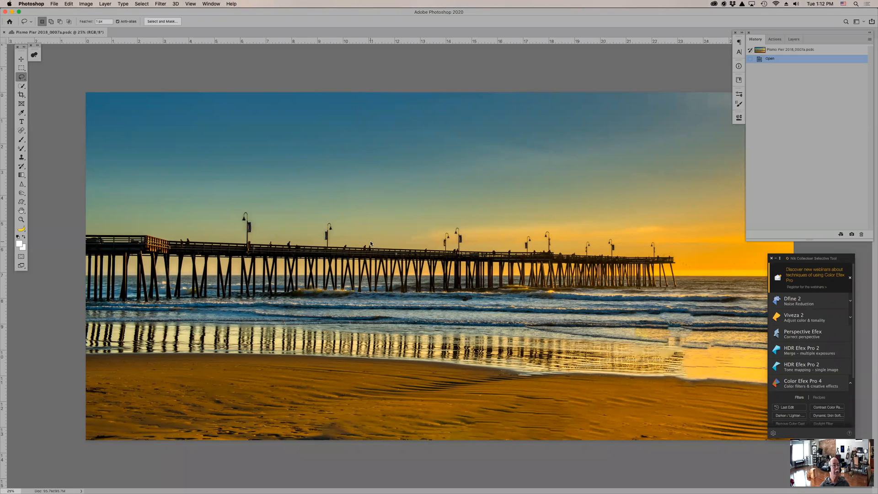
# Step: Save the open image again as a cloud document under its existing name, and close the Nik Collection panel
pyautogui.press('super+shift+s')
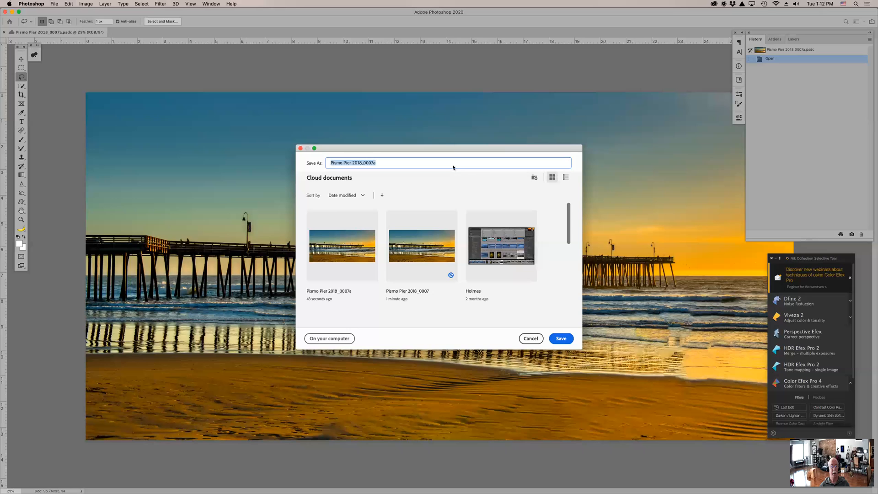
pyautogui.click(564, 339)
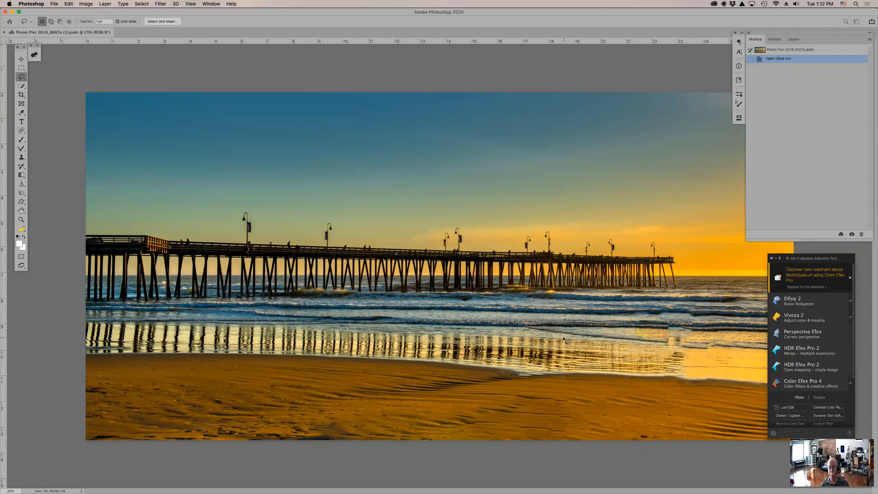
pyautogui.click(771, 258)
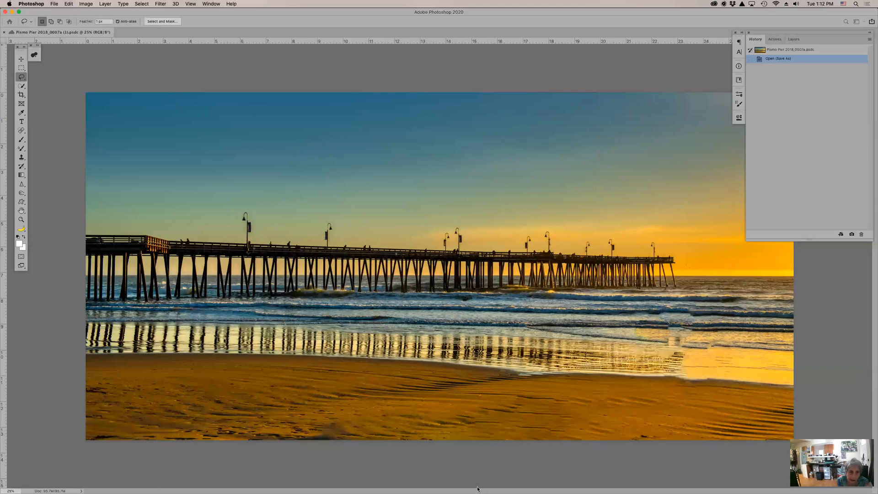
# Step: Review the saved cloud documents in the Save As dialog, cancel it, and close the document
pyautogui.moveTo(456, 464)
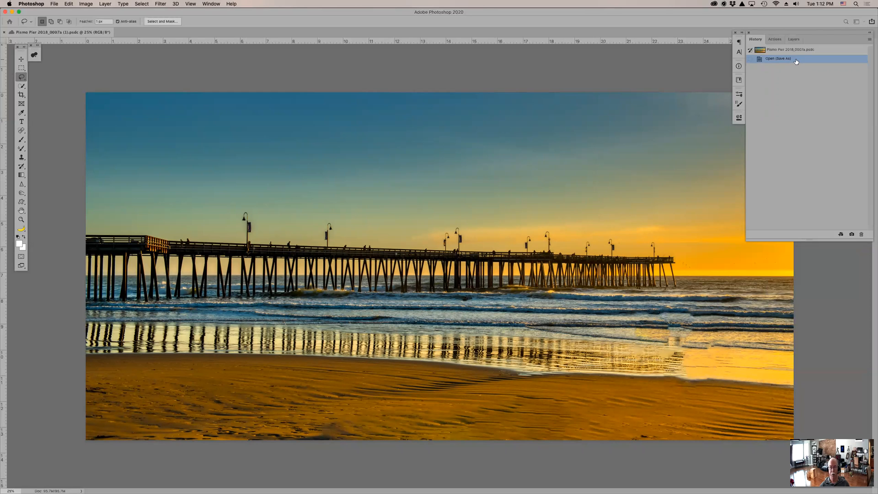
pyautogui.moveTo(797, 489)
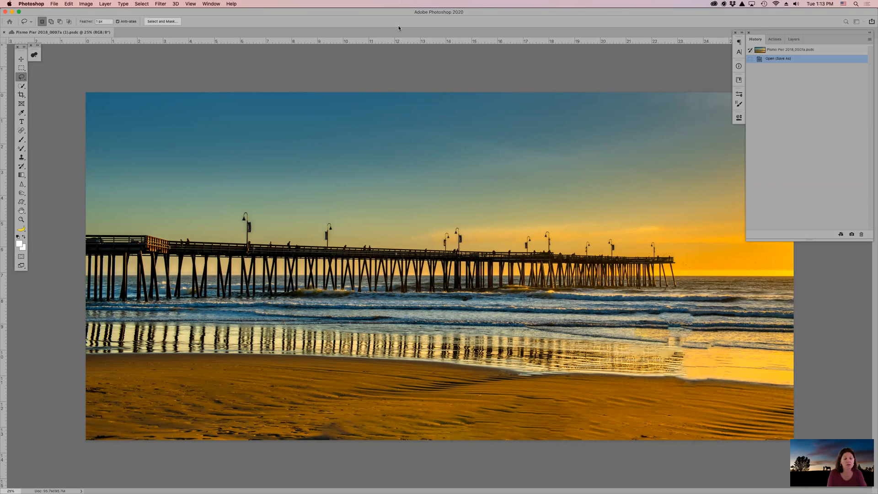
pyautogui.press('shift+super+s')
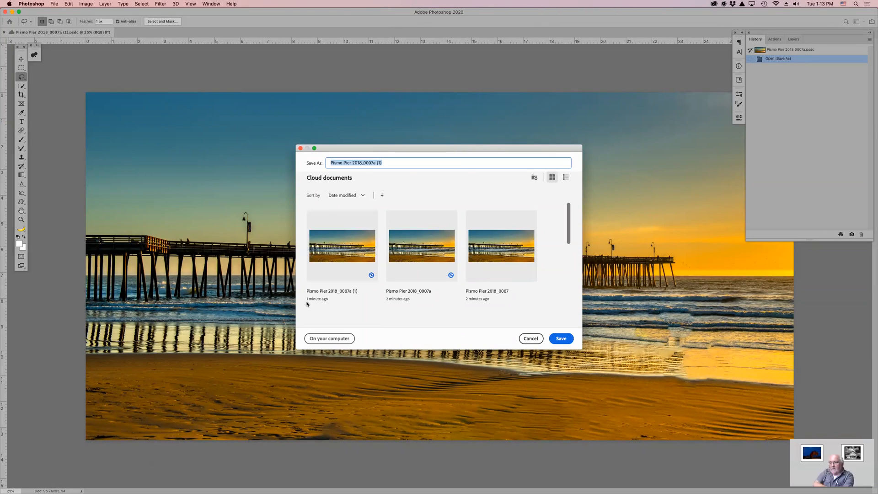
pyautogui.click(530, 339)
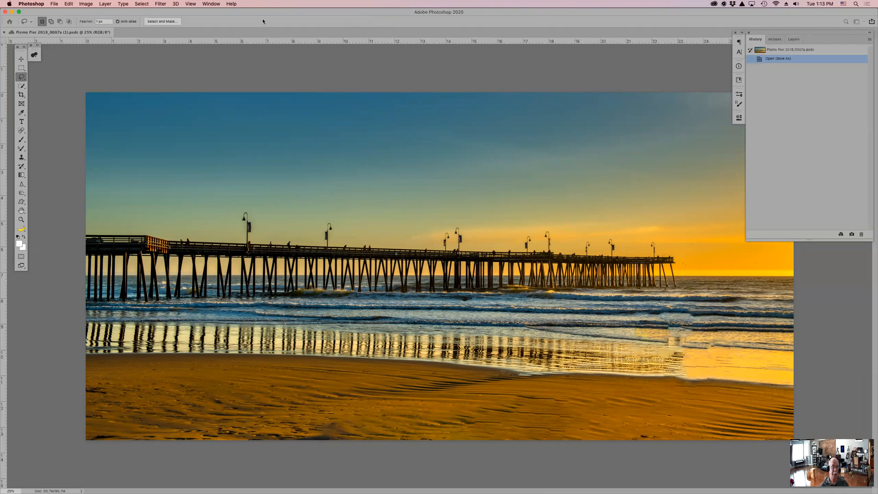
pyautogui.click(4, 34)
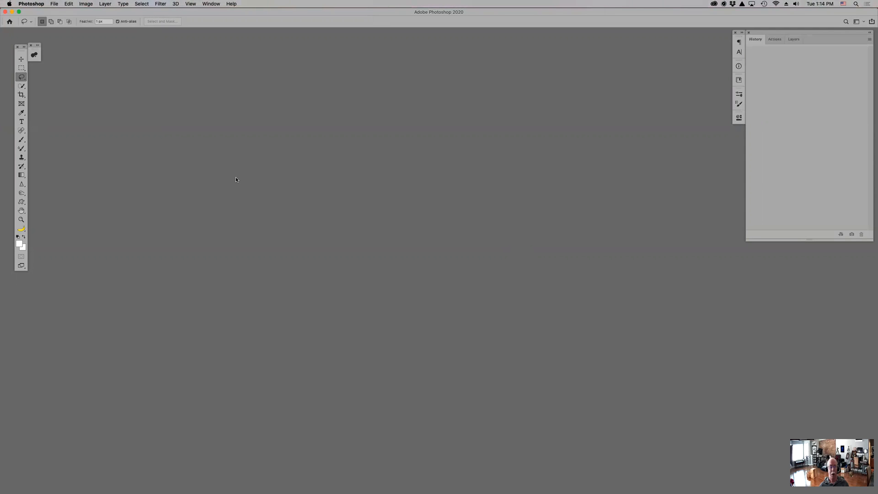
# Step: Switch to Adobe Bridge and open Pismo Pier 2018_0007.jpg from the Keepers folder in Photoshop
pyautogui.click(28, 3)
pyautogui.moveTo(50, 4)
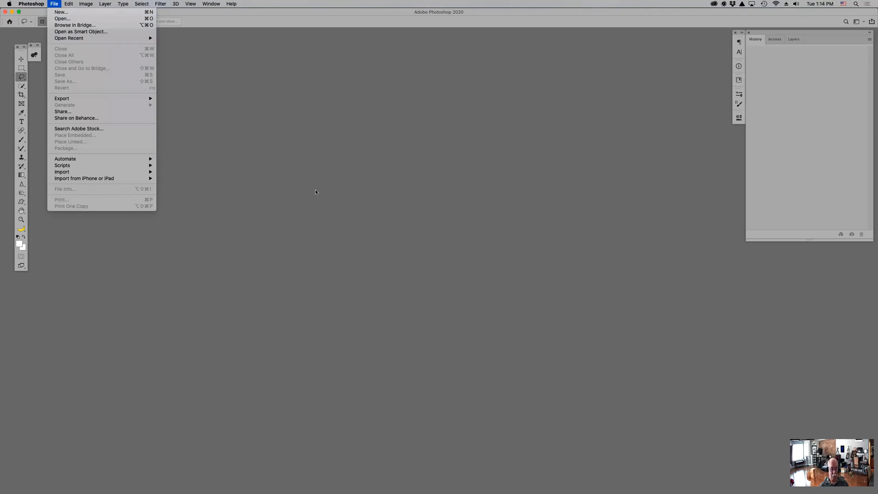
pyautogui.click(344, 215)
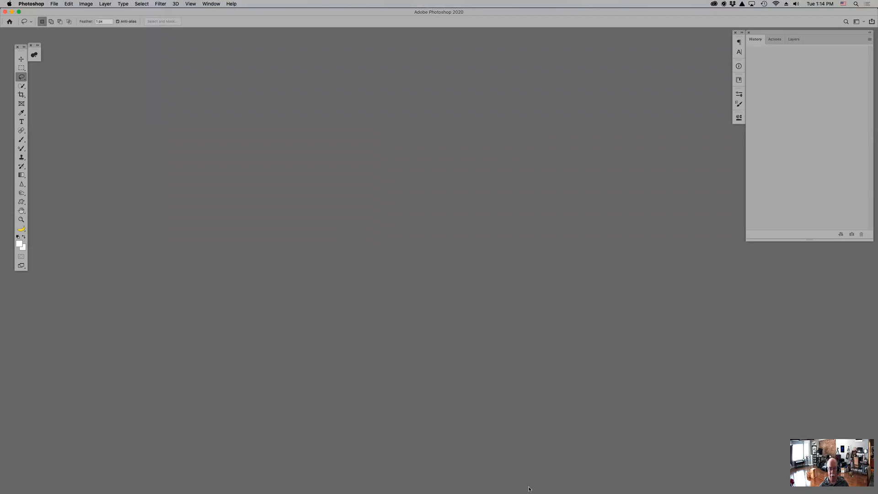
pyautogui.moveTo(531, 486)
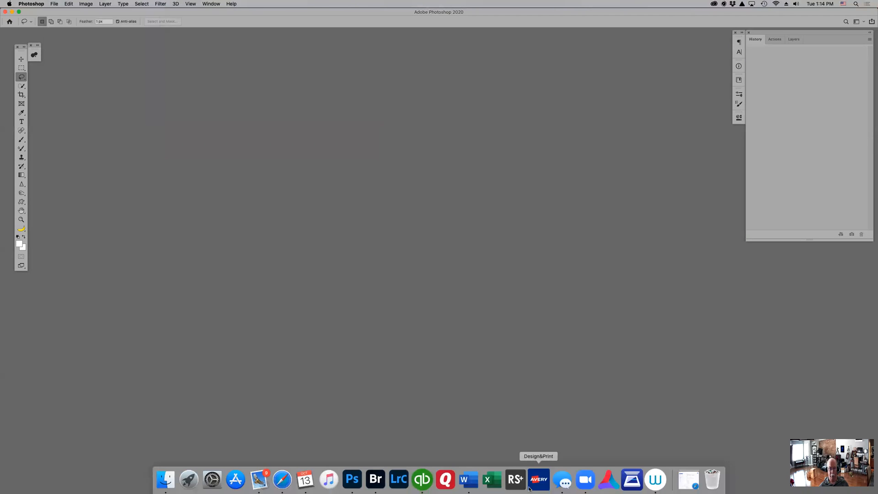
pyautogui.click(377, 483)
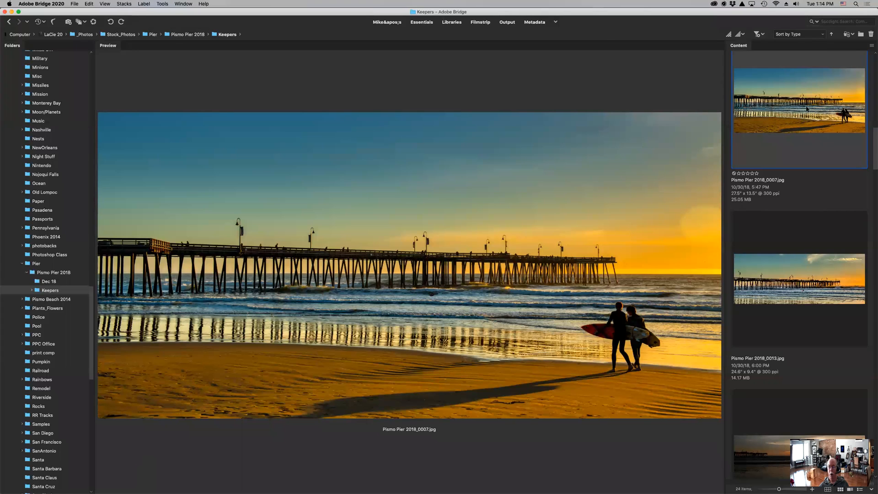
pyautogui.doubleClick(807, 108)
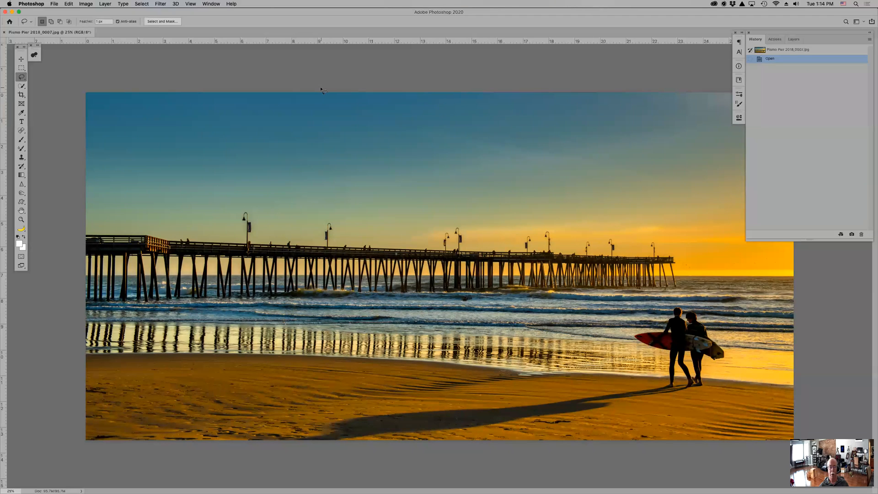
# Step: Heal a small spot in the upper sky with the Spot Healing Brush and try to save the JPEG
pyautogui.press('j')
pyautogui.click(357, 111)
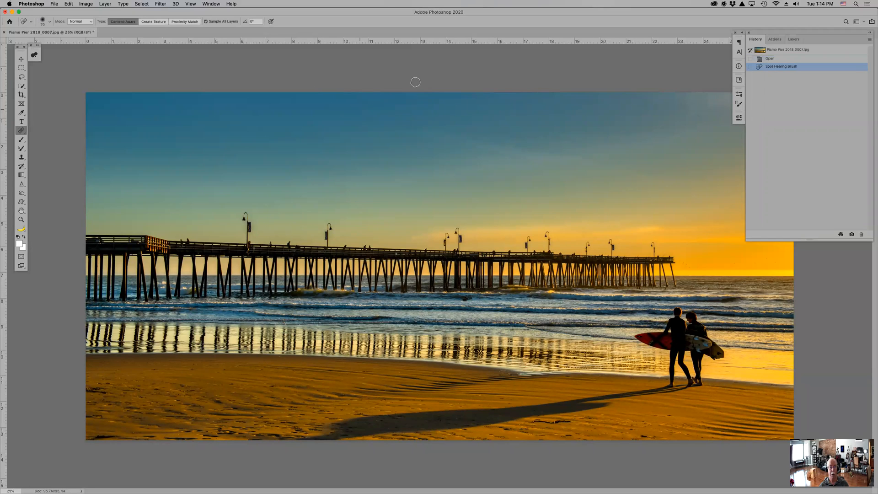
pyautogui.press('super+s')
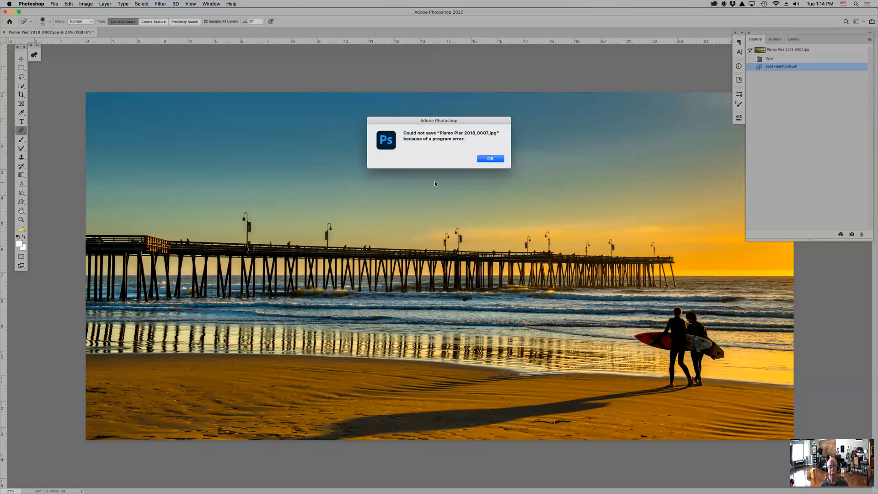
pyautogui.click(490, 159)
# Step: Save the image in the Keepers folder as Pismo Pier 2018_0007a.jpg, a JPEG with Maximum quality 12 and Baseline ("Standard") format
pyautogui.press('super+s')
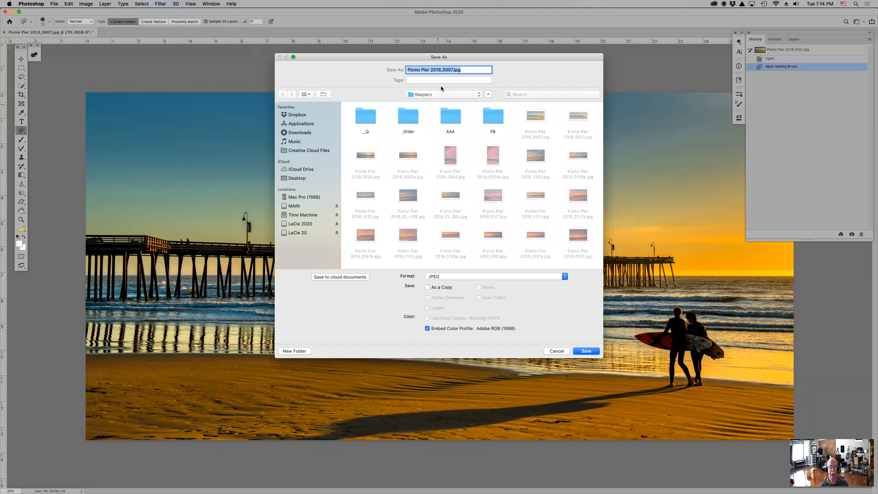
pyautogui.click(452, 70)
pyautogui.write('a')
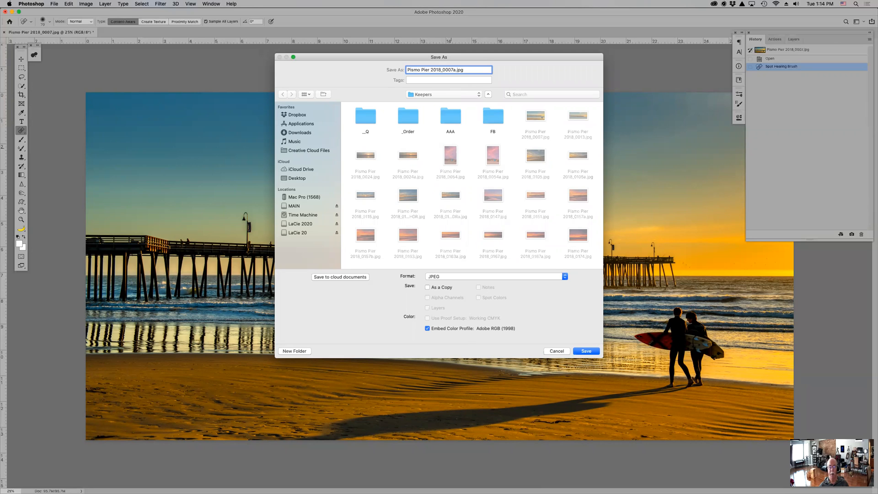
pyautogui.press('Return')
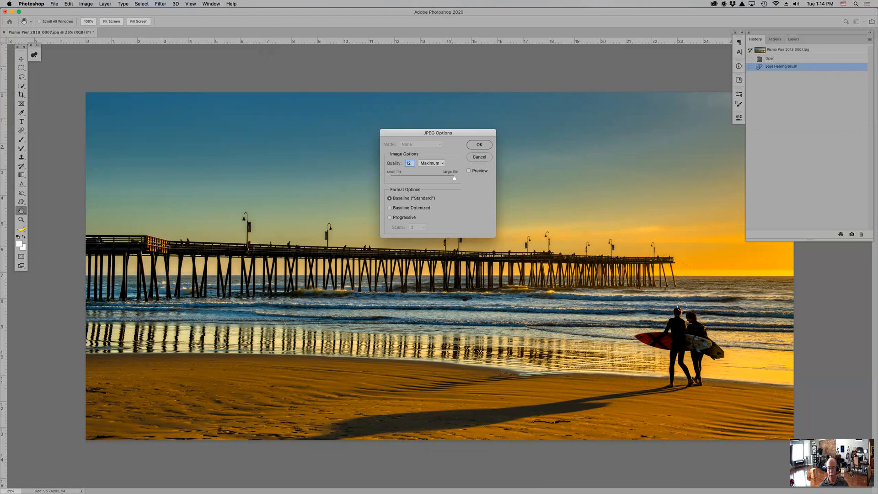
pyautogui.press('Return')
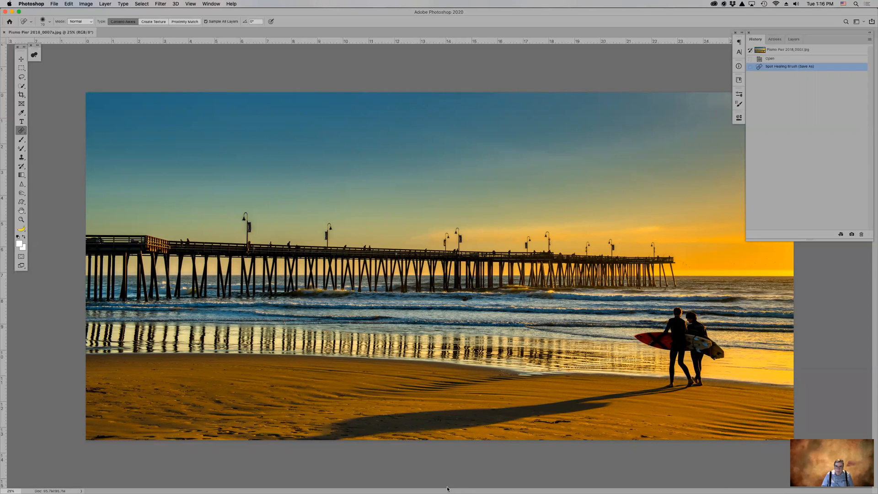
# Step: Scale Layer 1 to about 79% width and 16% height in the image's lower-right corner, and hide the Background layer
pyautogui.moveTo(446, 488)
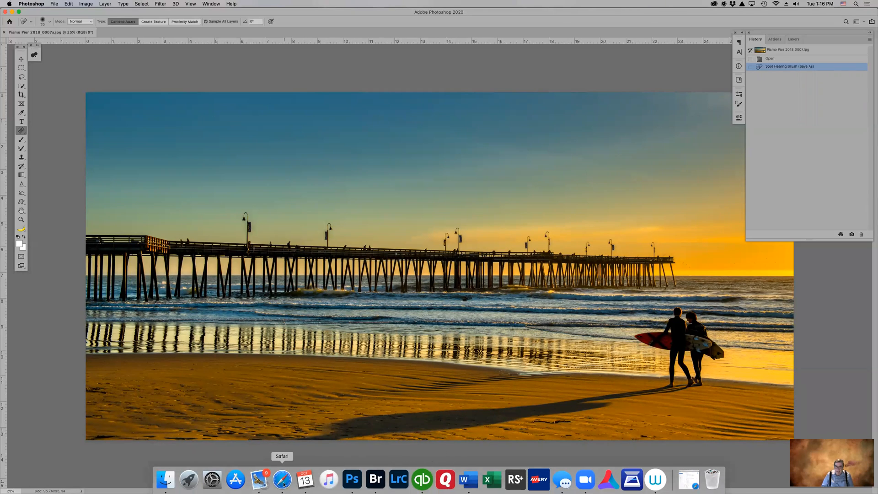
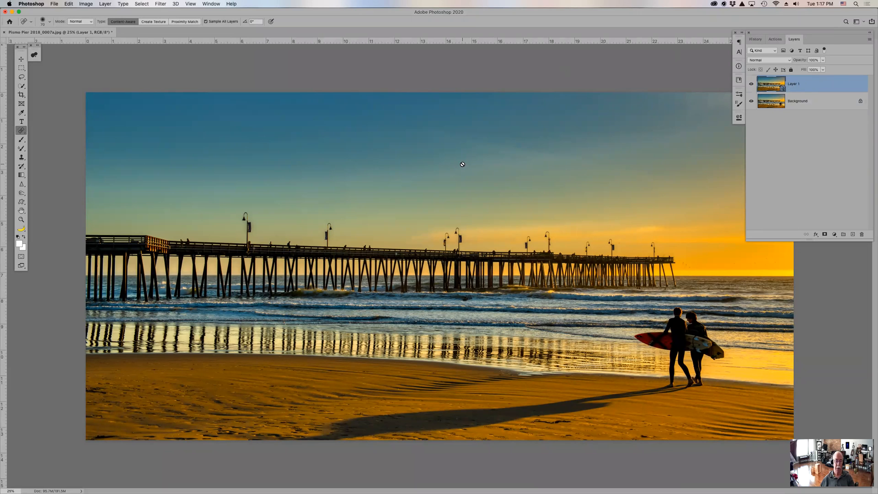
pyautogui.press('super+t')
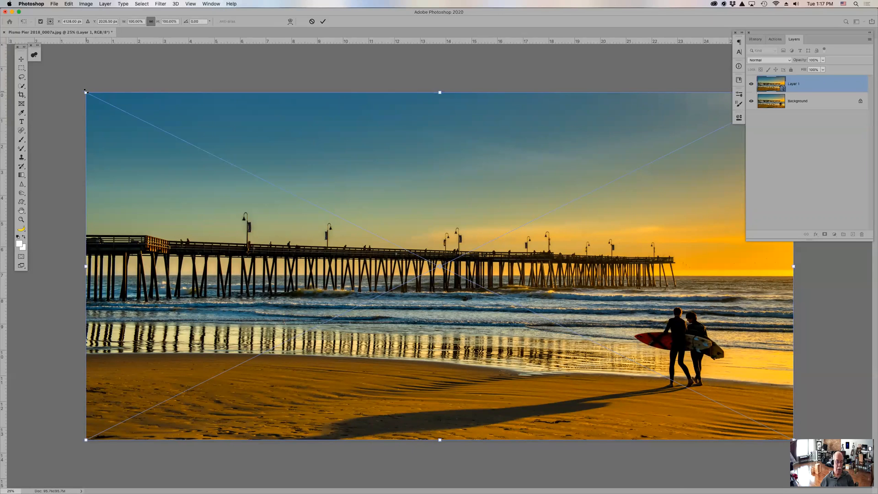
pyautogui.moveTo(86, 91); pyautogui.dragTo(625, 487)
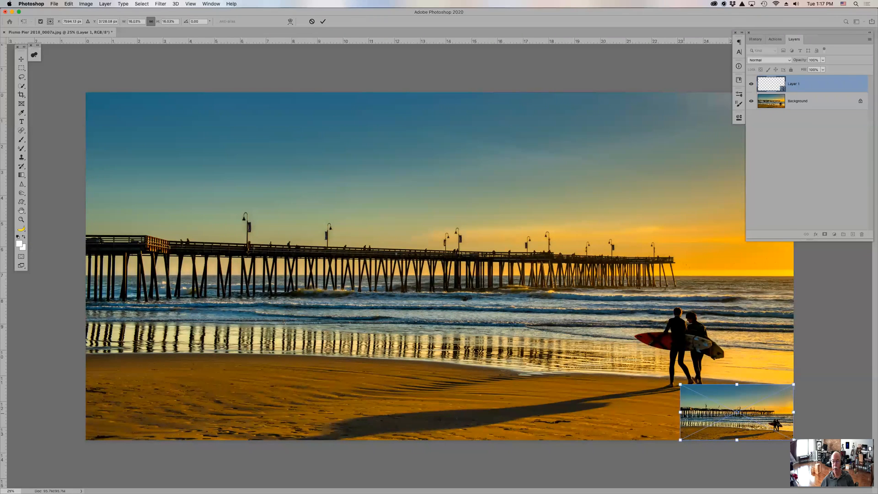
pyautogui.moveTo(680, 412); pyautogui.dragTo(238, 408)
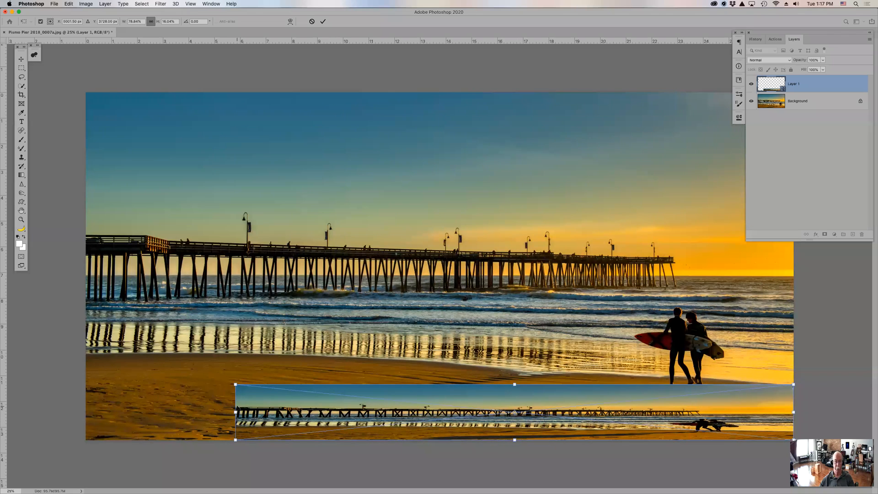
pyautogui.press('Return')
pyautogui.press('j')
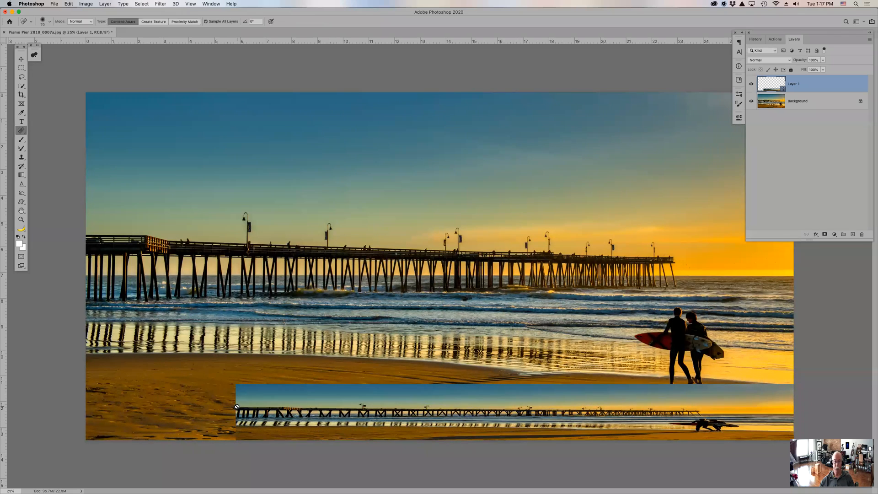
pyautogui.click(750, 101)
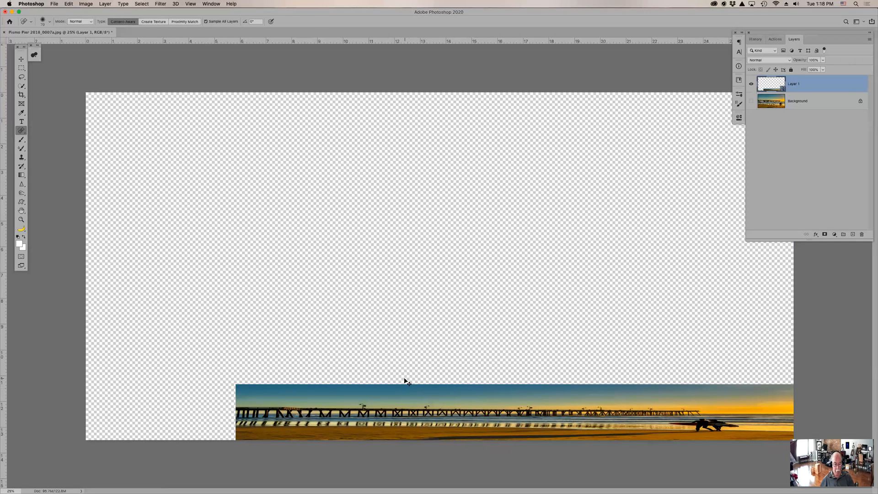
# Step: Shrink Layer 1 to about 38% width and 3.3% height near the canvas's lower edge
pyautogui.press('super+t')
pyautogui.moveTo(515, 384); pyautogui.dragTo(516, 416)
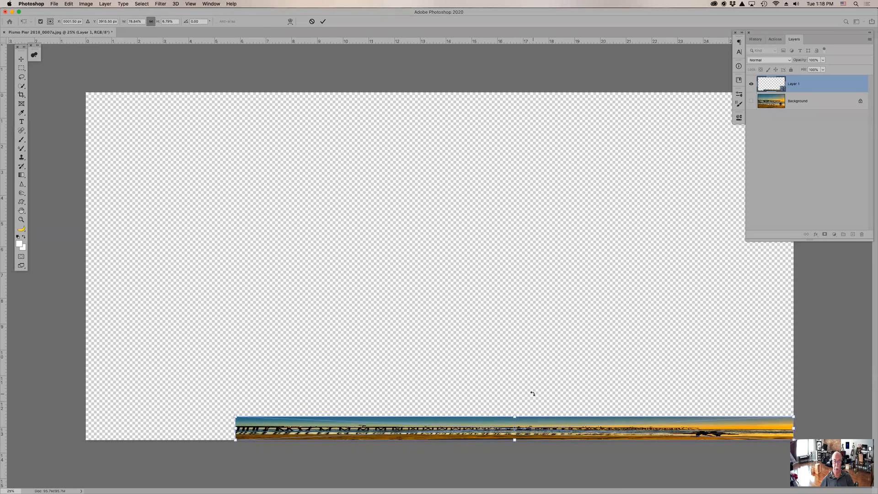
pyautogui.moveTo(793, 416); pyautogui.dragTo(507, 422)
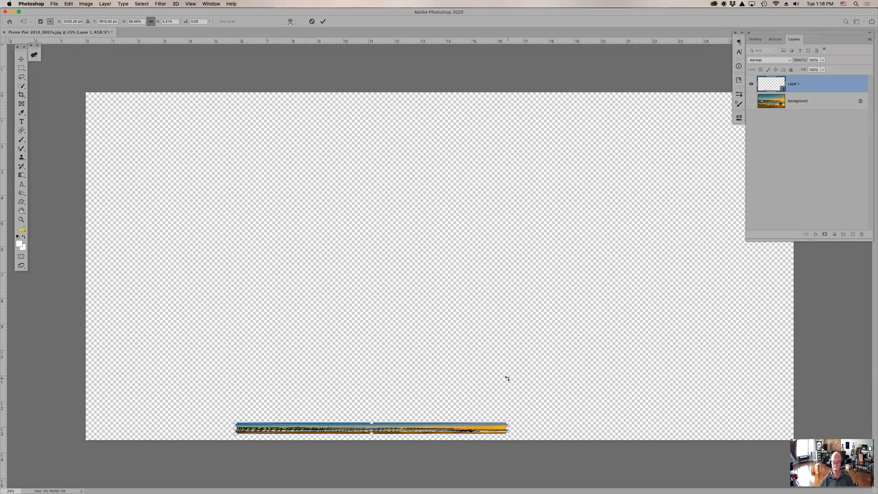
pyautogui.press('Return')
pyautogui.press('j')
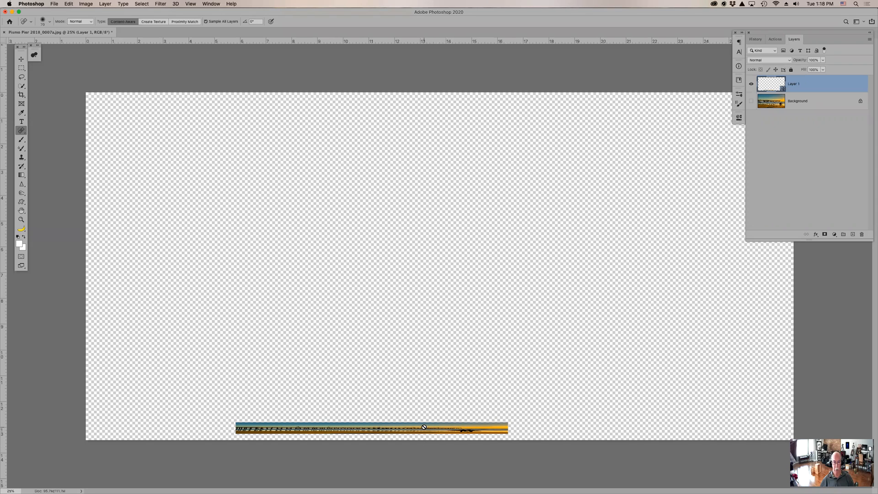
# Step: Scale Layer 1 back up to fill the whole canvas, at about 100% width and height
pyautogui.press('super+t')
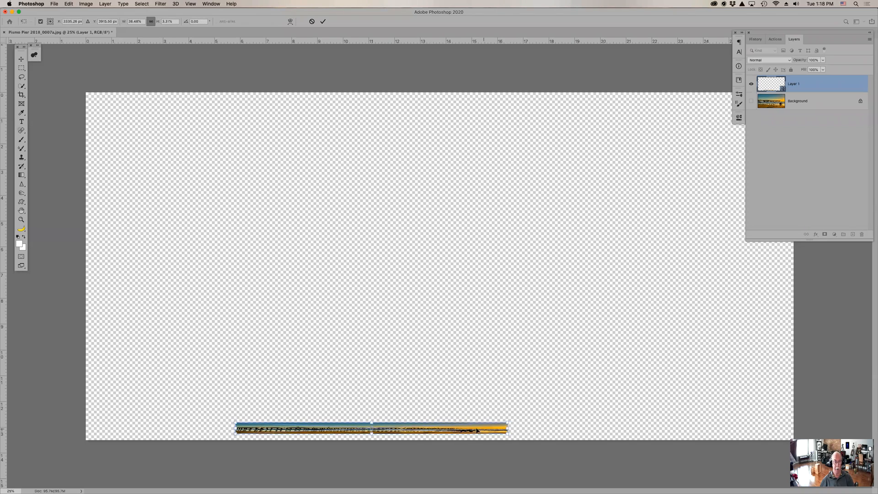
pyautogui.moveTo(503, 426); pyautogui.dragTo(781, 190)
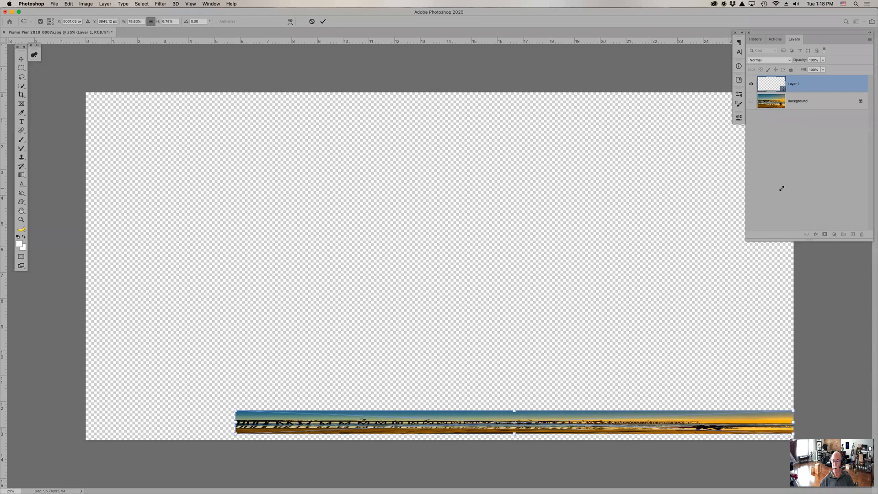
pyautogui.moveTo(235, 409); pyautogui.dragTo(86, 92)
pyautogui.moveTo(440, 433); pyautogui.dragTo(439, 439)
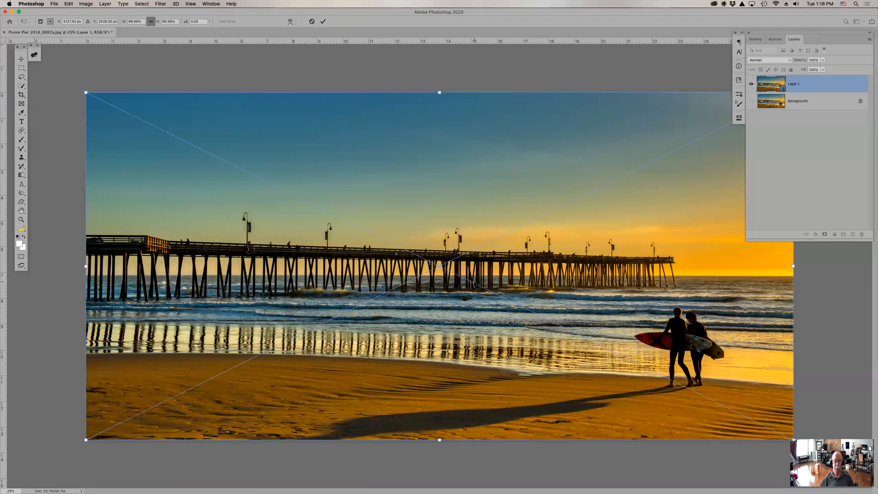
pyautogui.press('Return')
pyautogui.press('j')
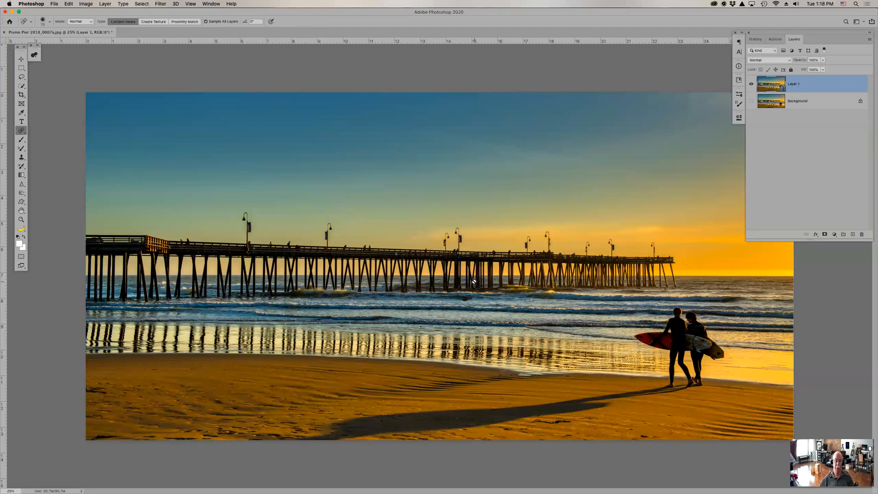
# Step: Examine the pier's detail at 50% magnification to judge the rescaled layer's sharpness, and return to the 25% view
pyautogui.press('z')
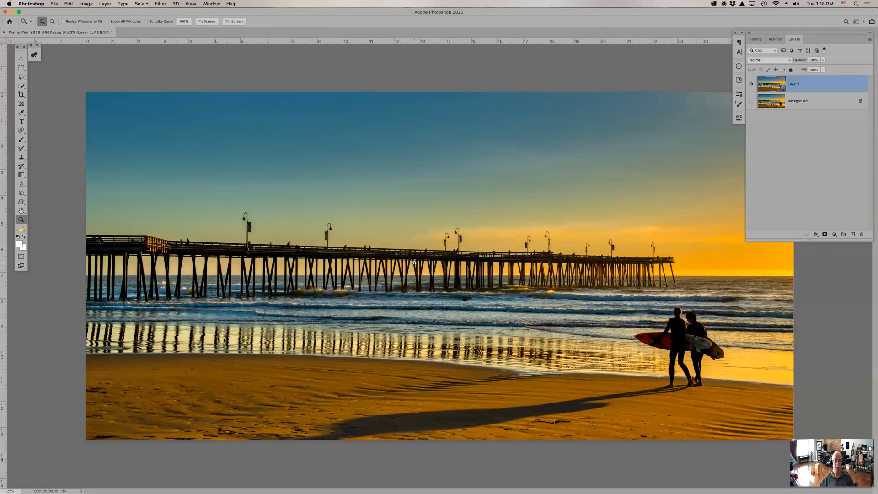
pyautogui.click(414, 262)
pyautogui.click(415, 263)
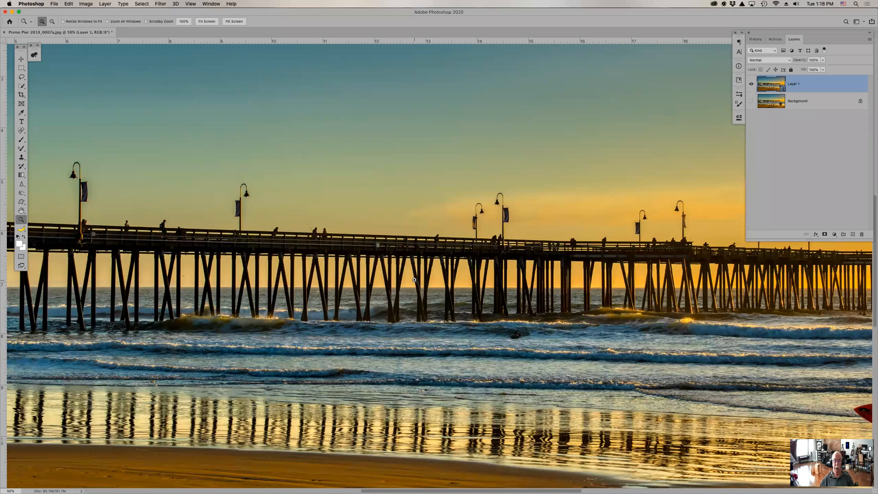
pyautogui.scroll(-1, 414, 280)
pyautogui.press('super+0')
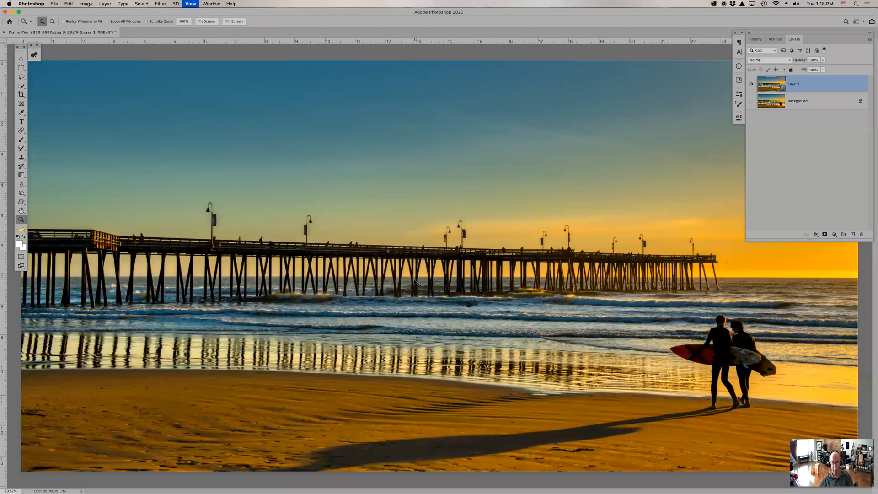
pyautogui.keyDown('alt'); pyautogui.click(414, 281); pyautogui.keyUp('alt')
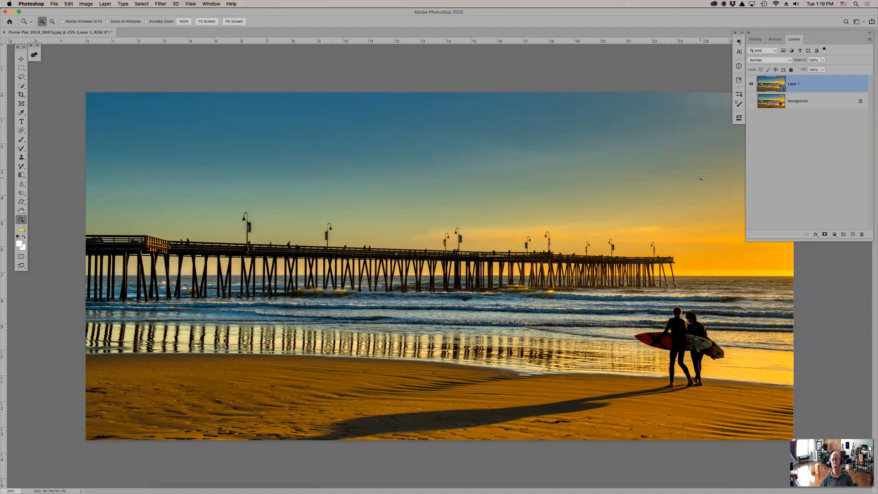
# Step: Apply a Gaussian Blur smart filter with a radius of 164.8 pixels to Layer 1
pyautogui.click(161, 4)
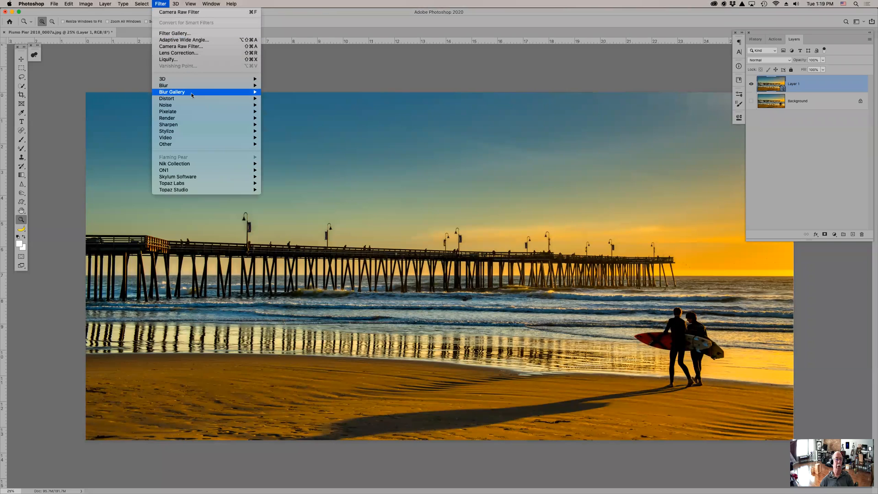
pyautogui.moveTo(192, 95)
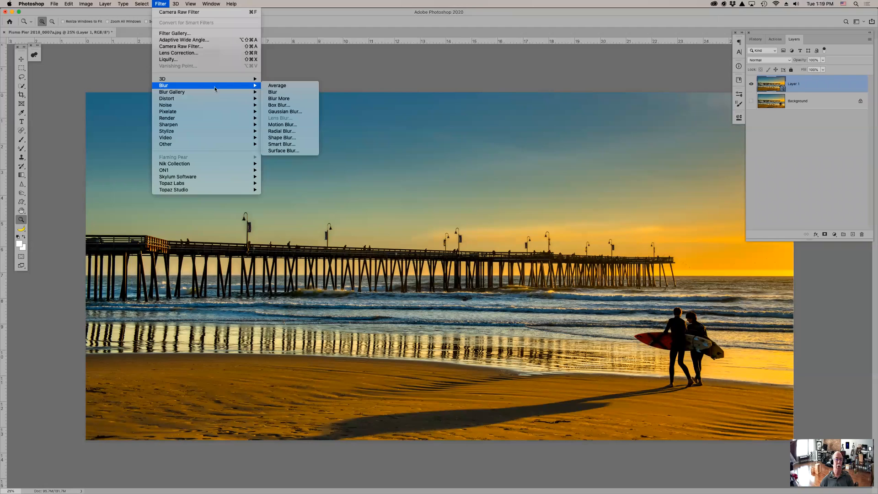
pyautogui.click(293, 110)
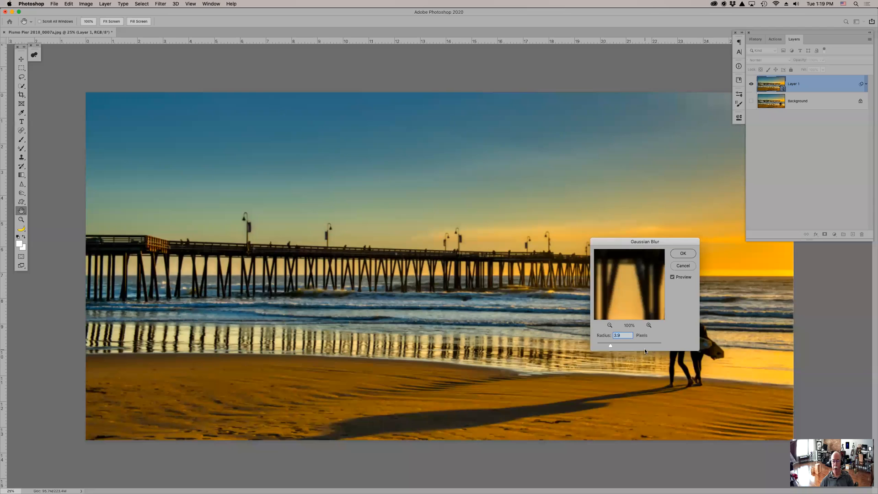
pyautogui.moveTo(643, 346); pyautogui.dragTo(649, 346)
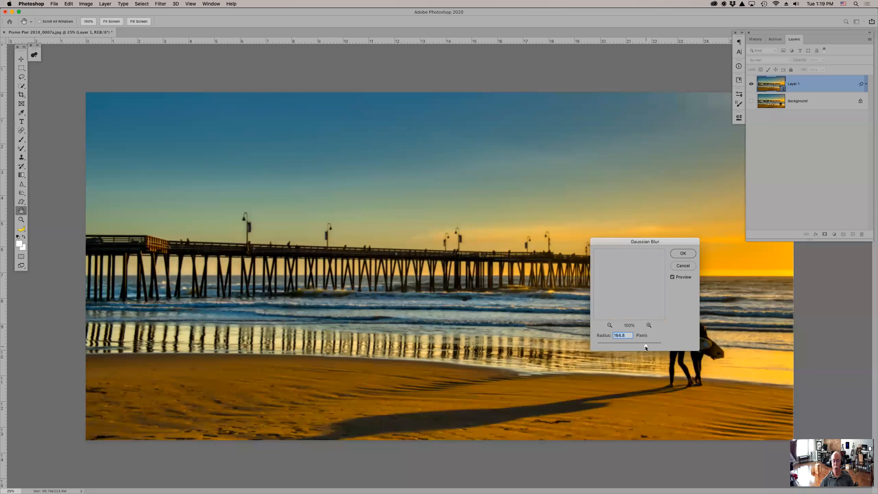
pyautogui.click(682, 253)
pyautogui.press('z')
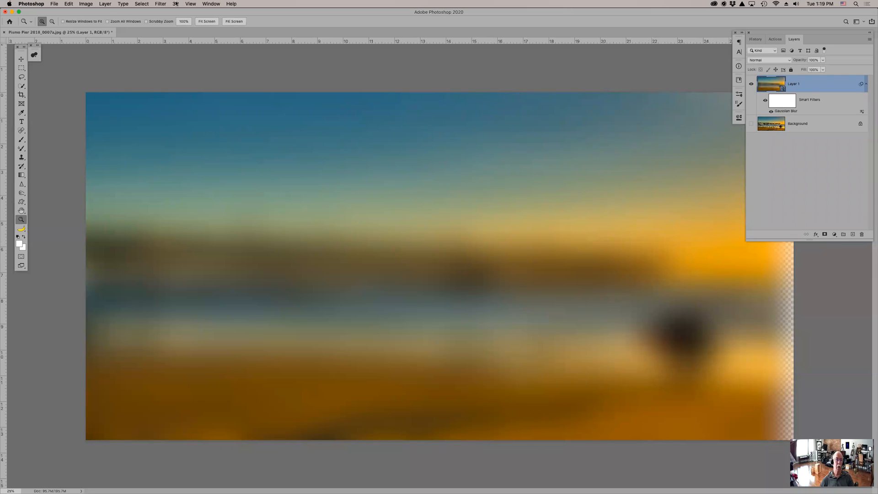
# Step: Add an Add Noise smart filter to Layer 1 with an amount of 164.76% and Gaussian distribution
pyautogui.click(162, 4)
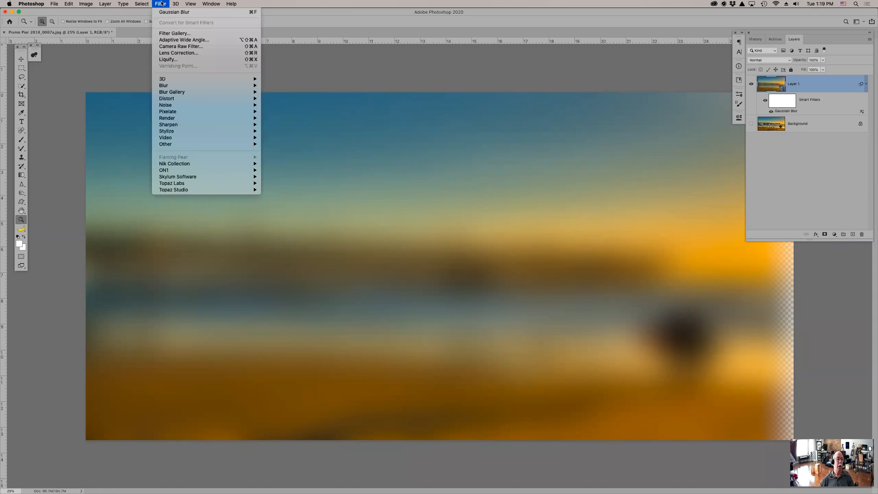
pyautogui.click(180, 80)
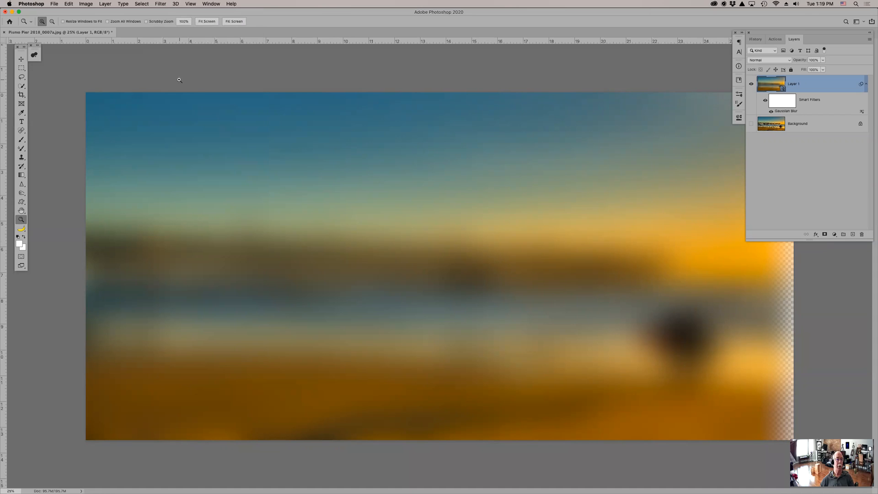
pyautogui.click(165, 4)
pyautogui.moveTo(175, 93)
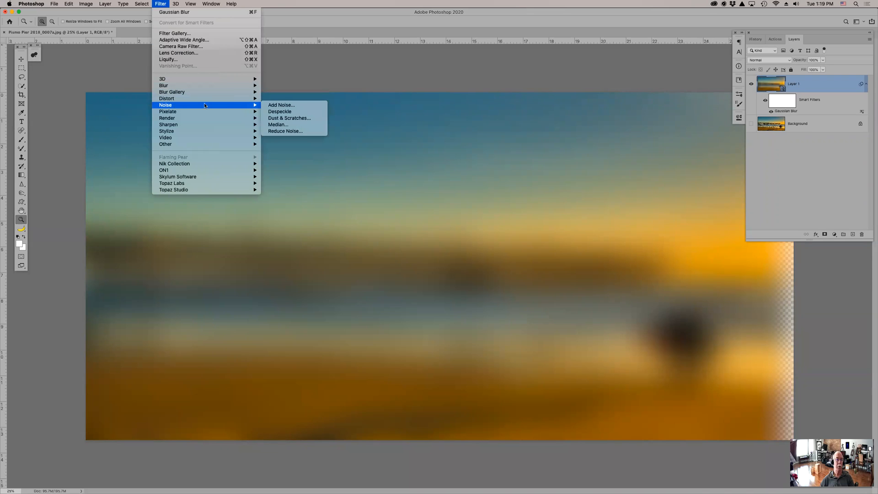
pyautogui.click(288, 105)
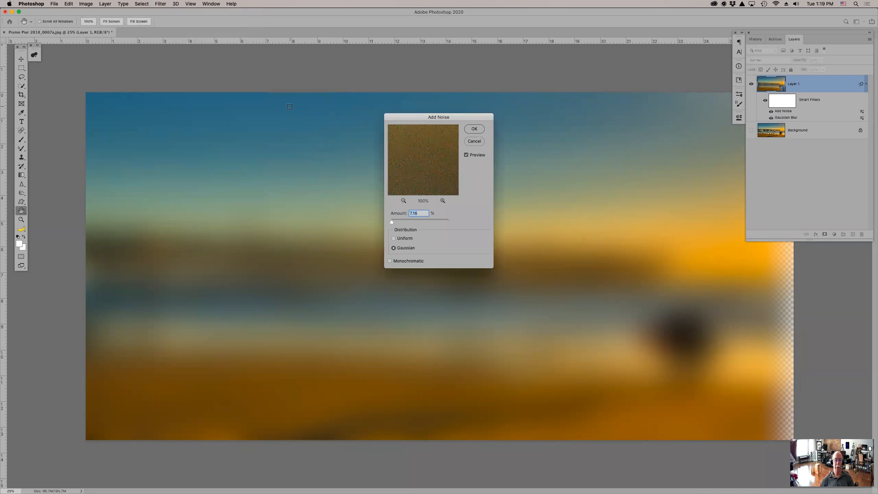
pyautogui.click(414, 222)
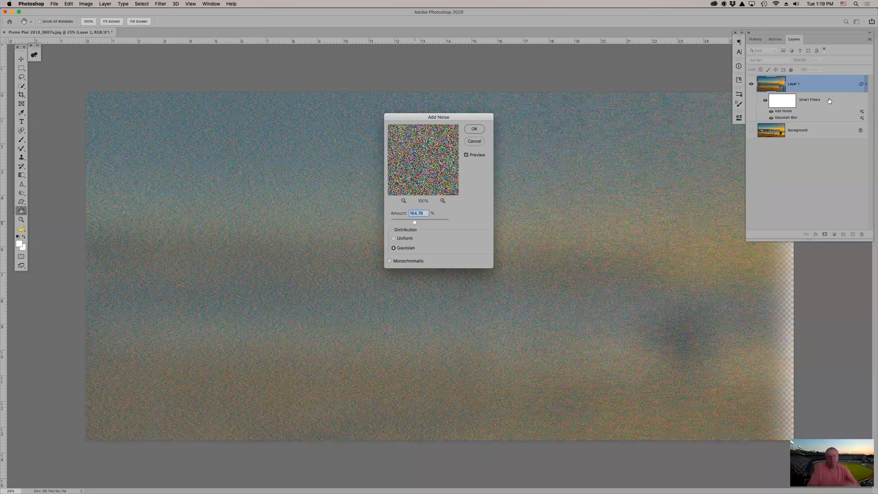
pyautogui.press('Return')
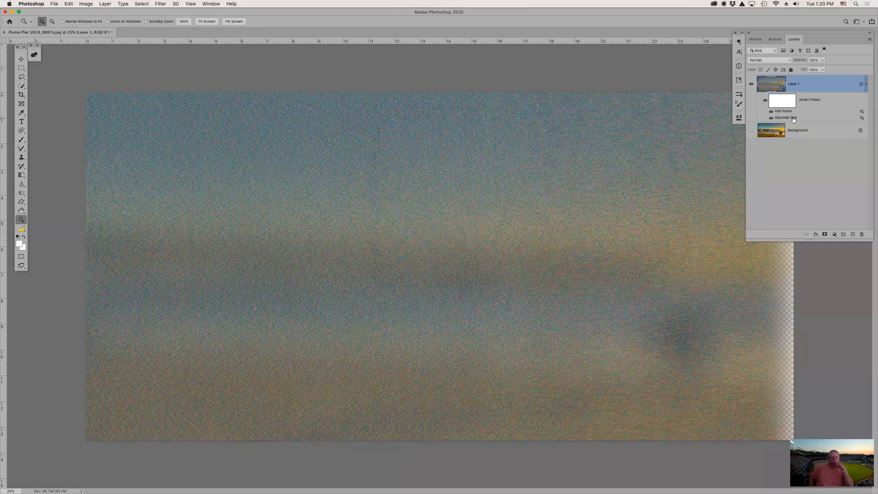
# Step: Set the radius of Layer 1's Gaussian Blur smart filter to 0.1 pixels
pyautogui.doubleClick(794, 118)
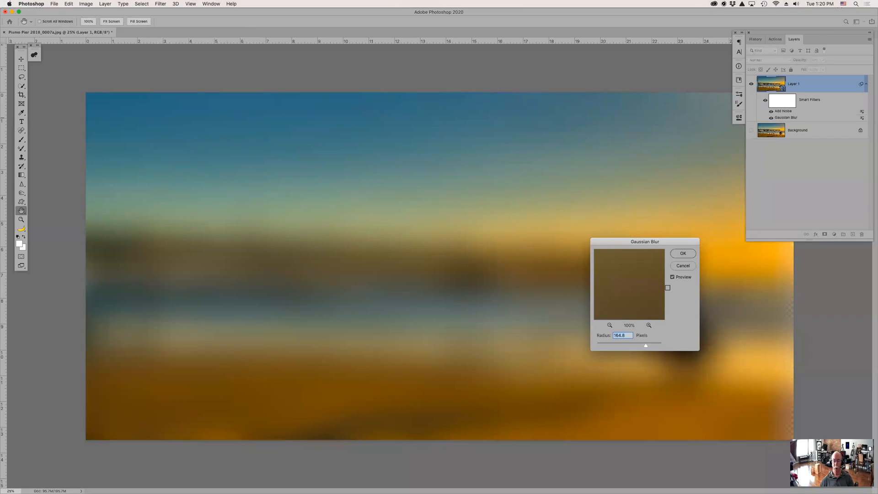
pyautogui.click(603, 345)
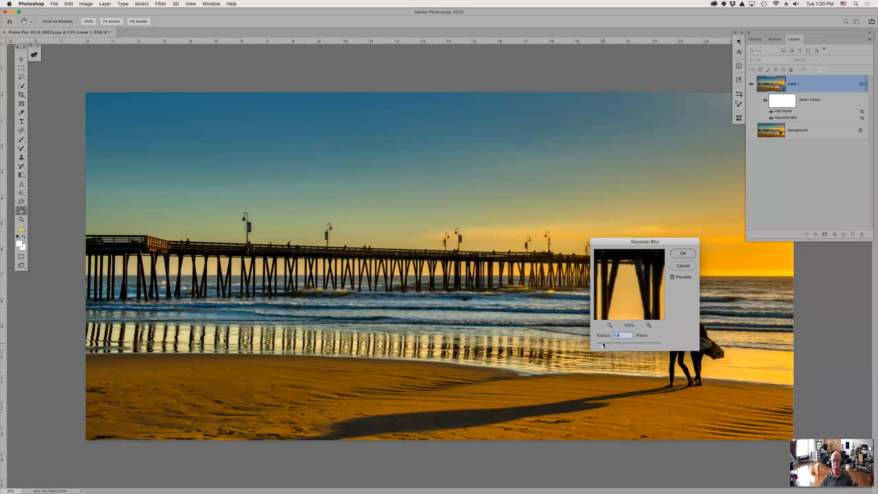
pyautogui.moveTo(603, 345); pyautogui.dragTo(591, 344)
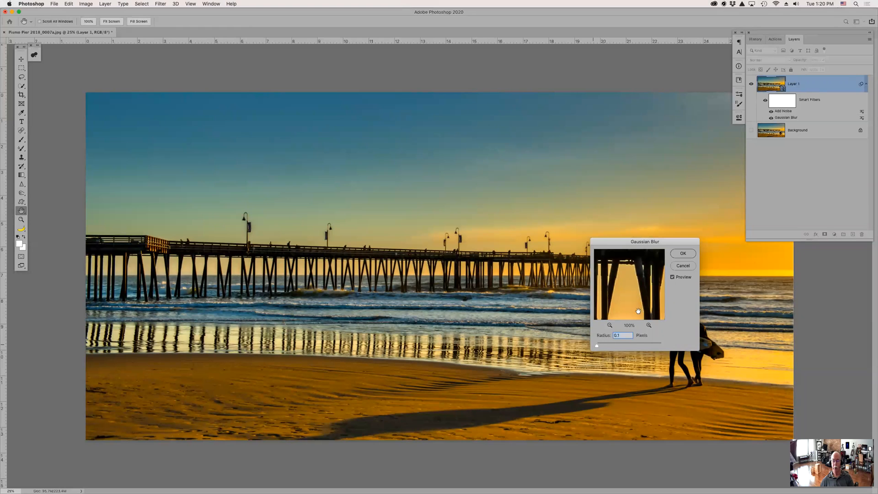
pyautogui.click(684, 254)
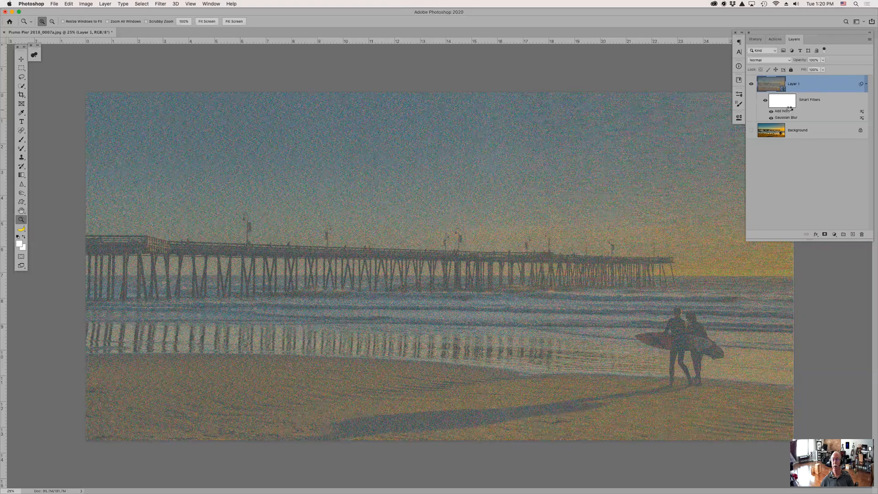
# Step: Set the amount of Layer 1's Add Noise smart filter to 23.62%
pyautogui.doubleClick(789, 111)
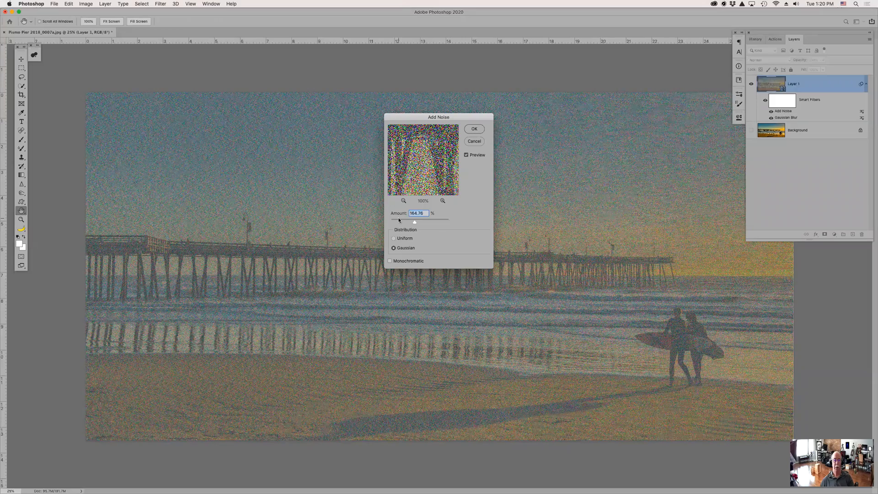
pyautogui.moveTo(399, 219); pyautogui.dragTo(395, 222)
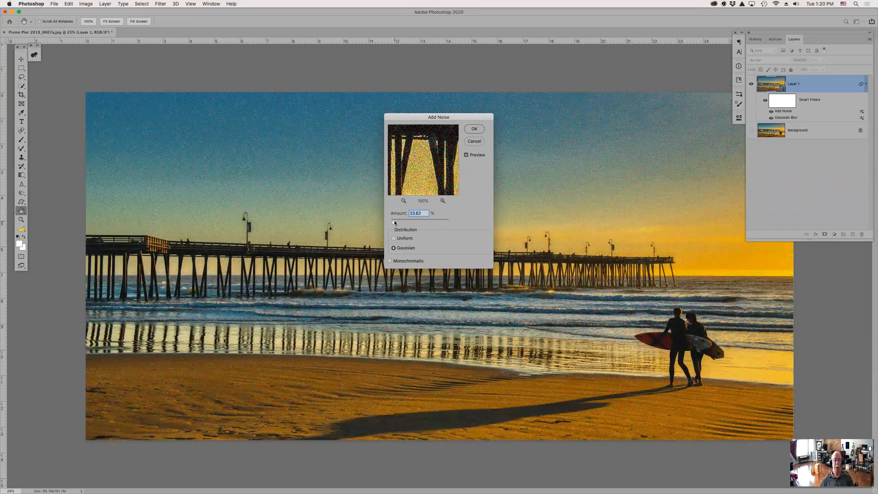
pyautogui.click(479, 131)
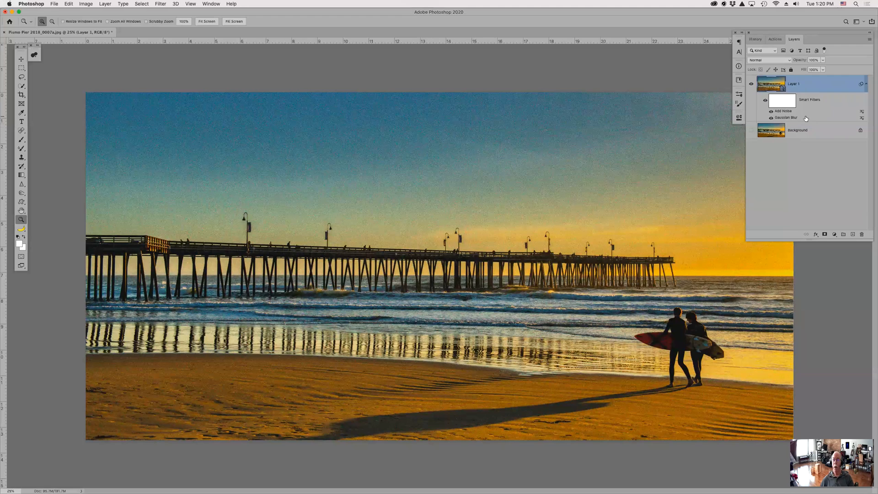
# Step: Paint black on the smart filter mask over the two surfers with the Brush Tool Soft Round 1 preset to hide the filters there
pyautogui.click(785, 101)
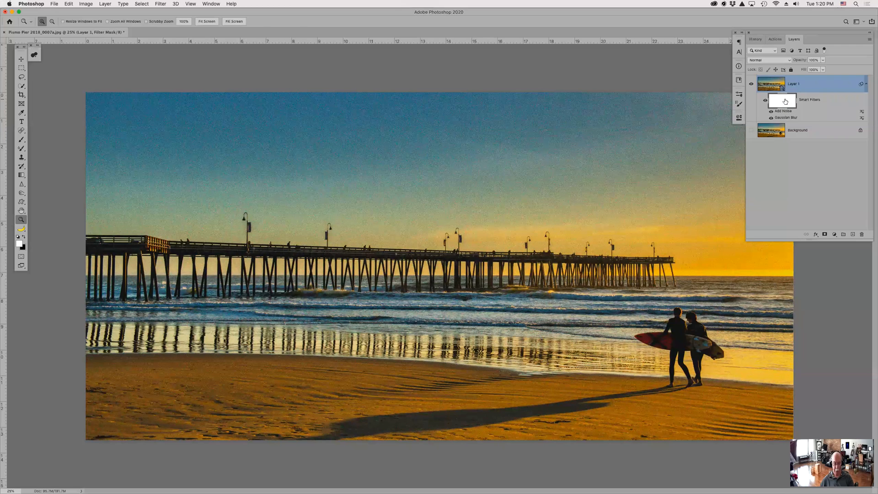
pyautogui.press('b')
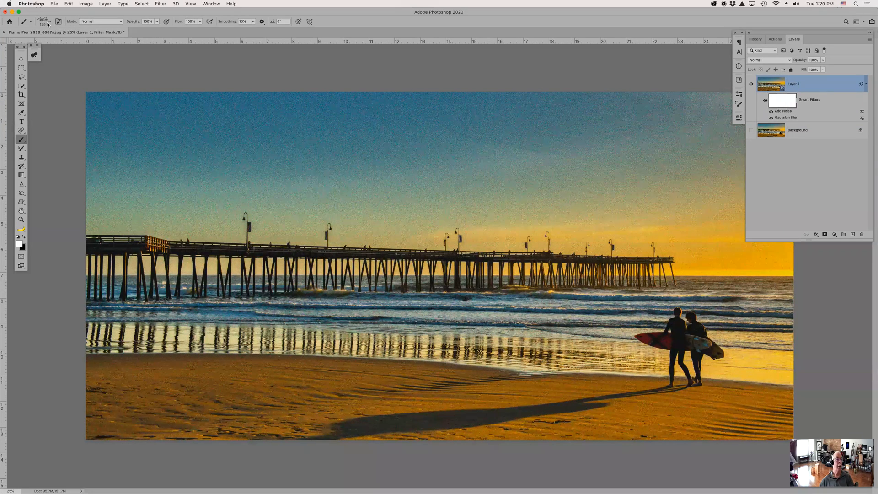
pyautogui.click(31, 22)
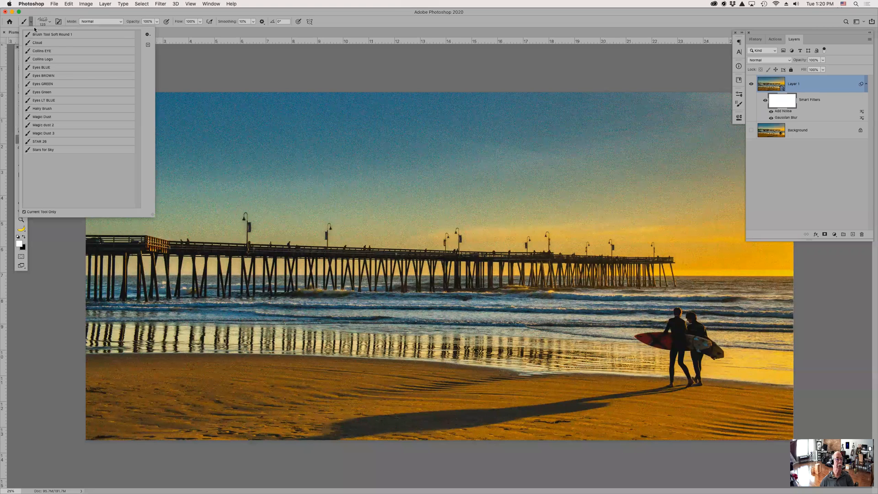
pyautogui.click(63, 33)
pyautogui.click(687, 330)
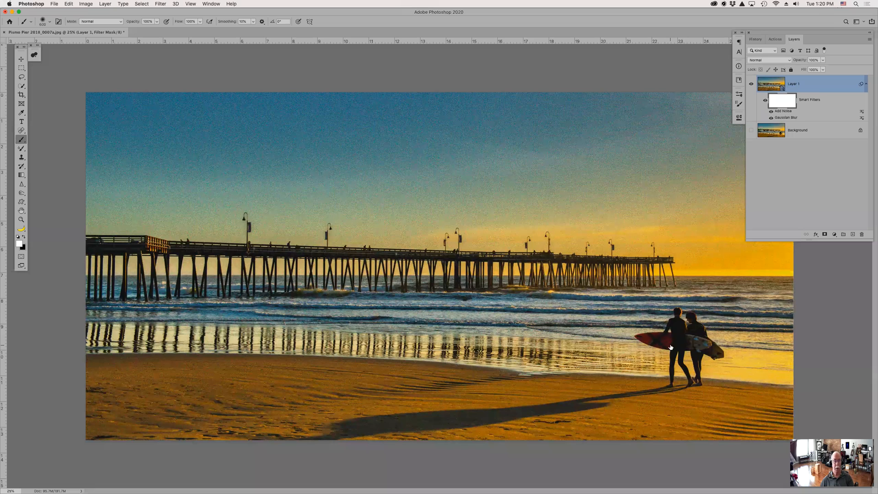
pyautogui.press('x')
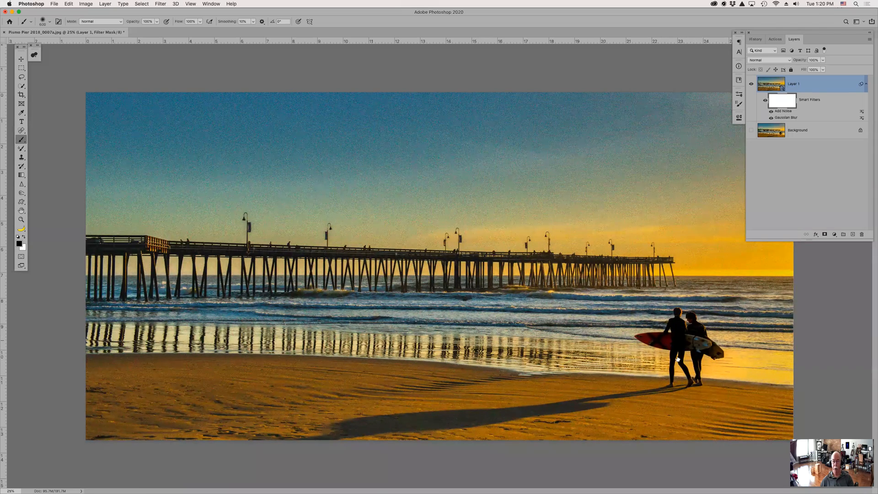
pyautogui.moveTo(693, 338); pyautogui.dragTo(620, 362)
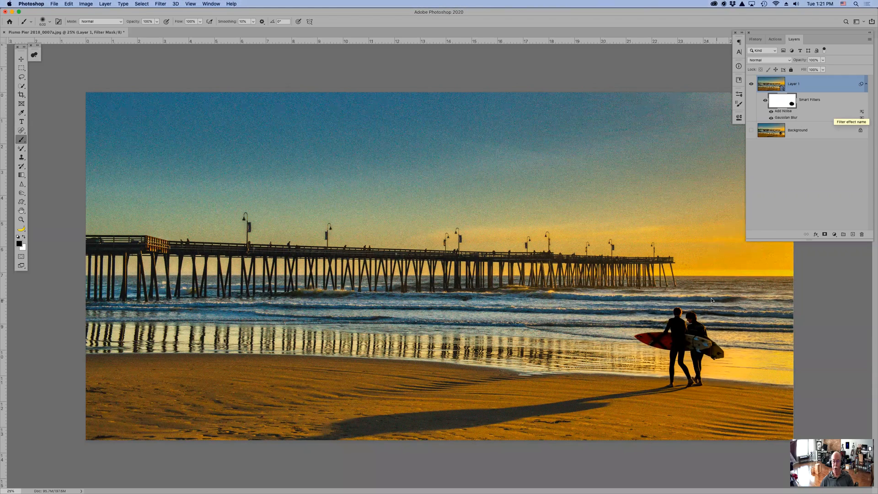
# Step: Paint white on Layer 1's smart filter mask over the two surfers to restore the filters there
pyautogui.press('x')
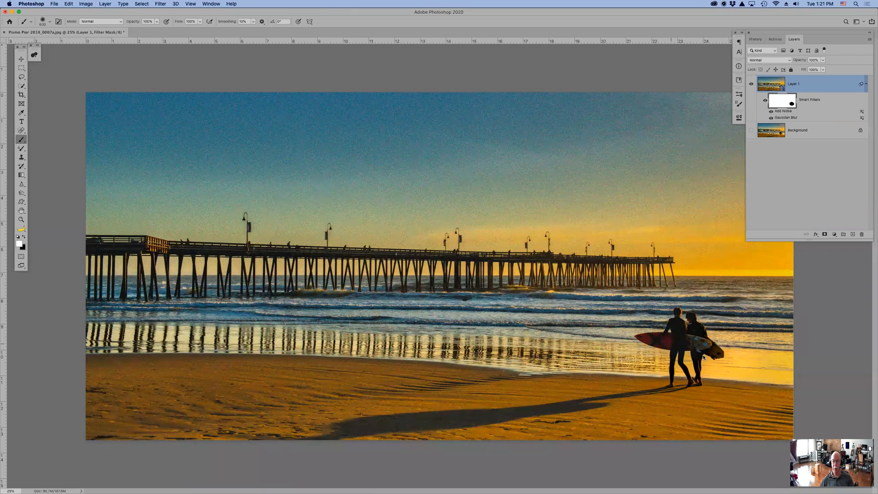
pyautogui.moveTo(695, 375)
pyautogui.mouseDown()
pyautogui.moveTo(690, 359)
pyautogui.moveTo(676, 361)
pyautogui.mouseUp()
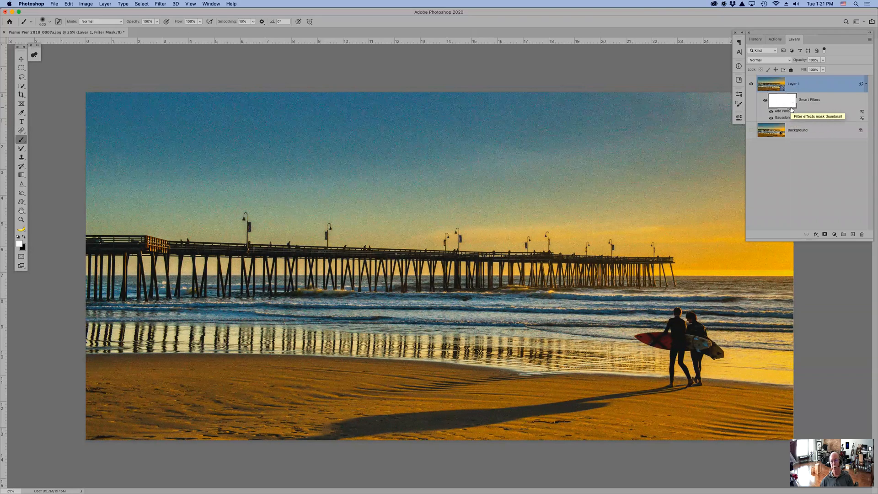
# Step: Rasterize Layer 1 so the Add Noise and Gaussian Blur smart filters are baked into its pixels
pyautogui.click(783, 90)
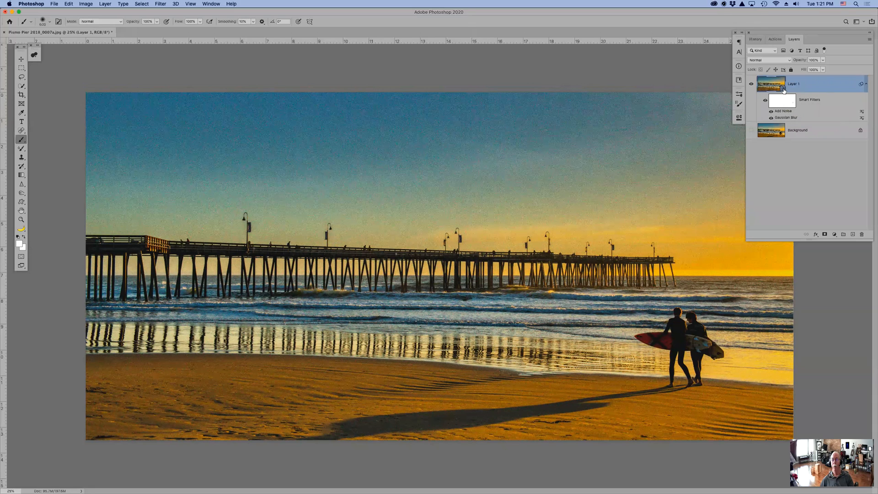
pyautogui.rightClick(832, 87)
pyautogui.click(798, 198)
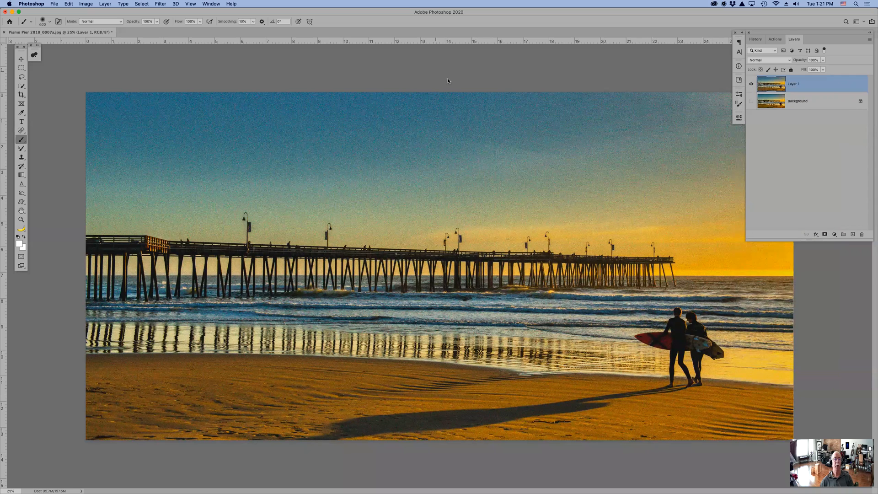
# Step: Convert the rasterized Layer 1 back into a smart object with Convert for Smart Filters
pyautogui.click(165, 5)
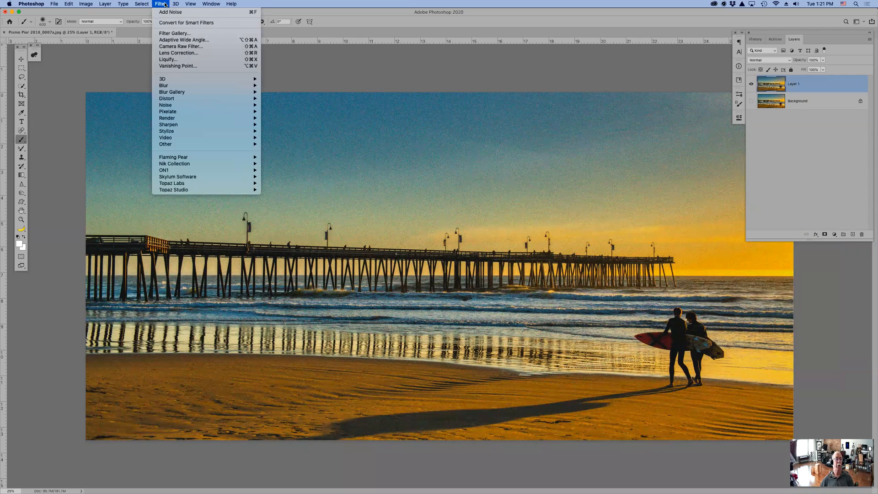
pyautogui.click(179, 24)
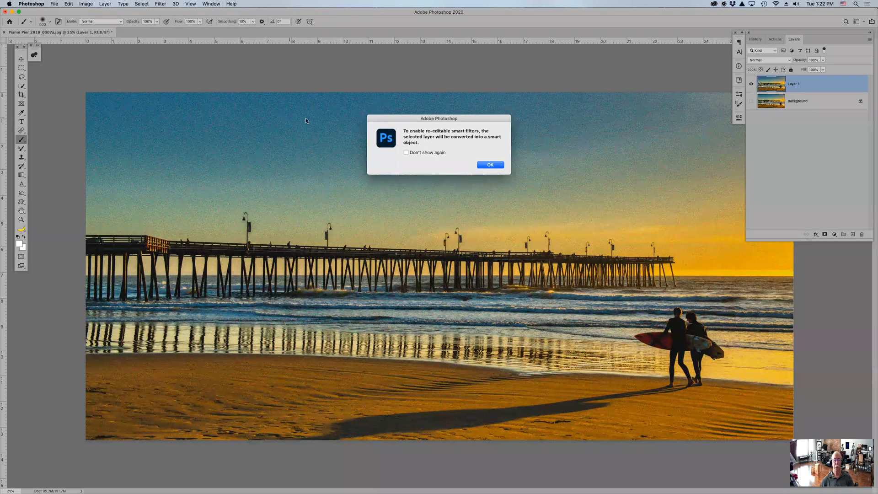
pyautogui.click(481, 164)
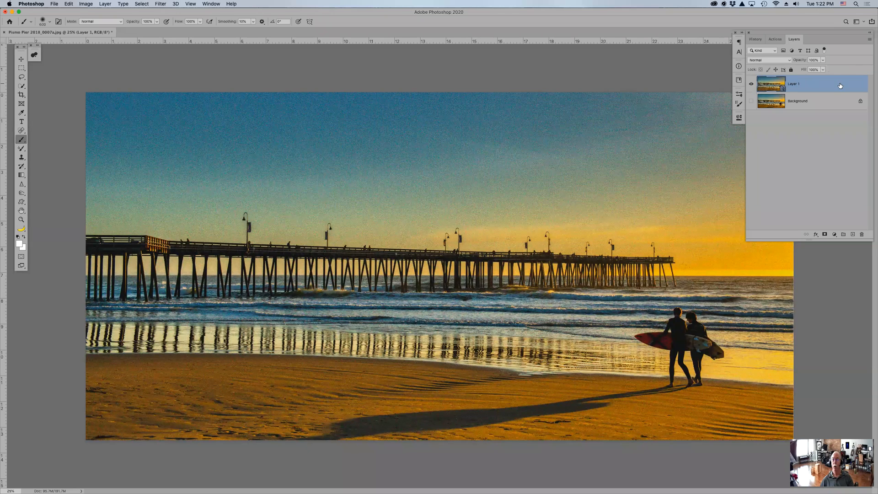
pyautogui.click(870, 39)
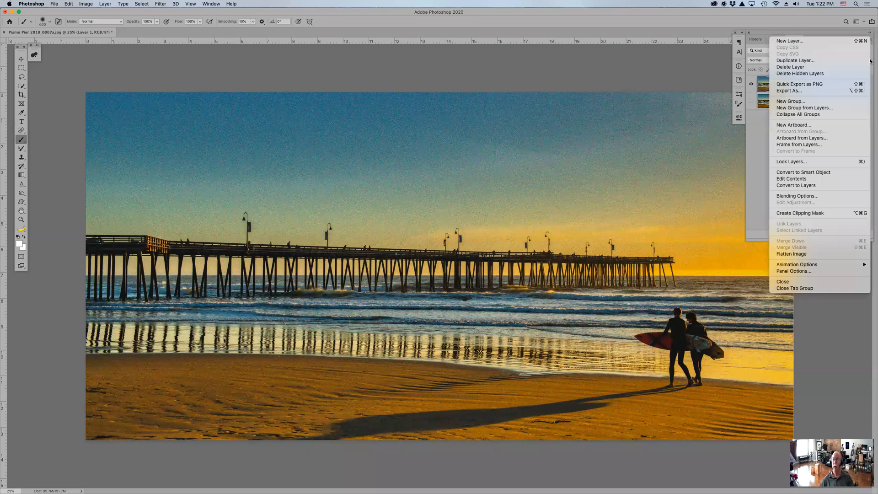
pyautogui.click(821, 253)
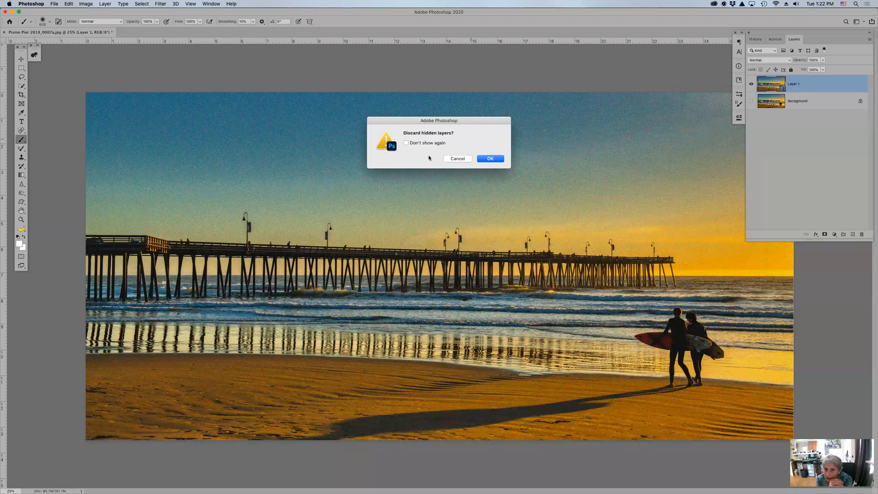
pyautogui.click(457, 158)
# Step: Merge Layer 1 into the unhidden Background layer and close Pismo Pier 2018_0007a.jpg without saving its changes
pyautogui.click(751, 101)
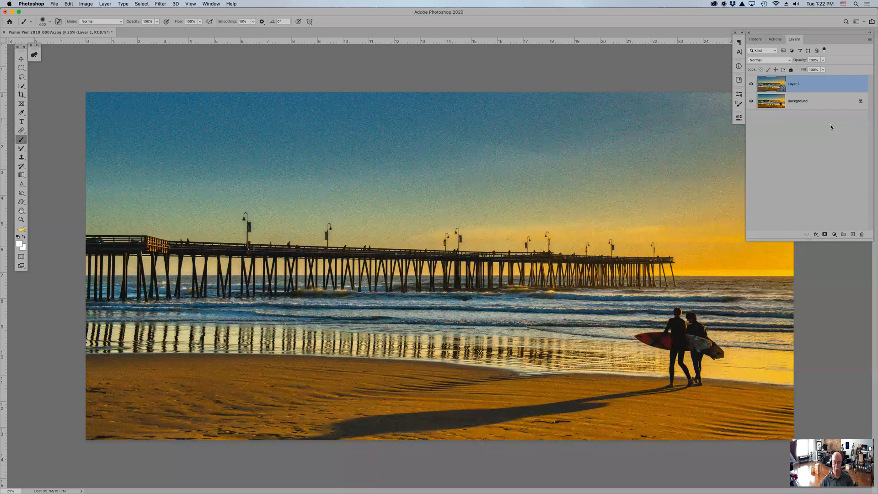
pyautogui.press('super+e')
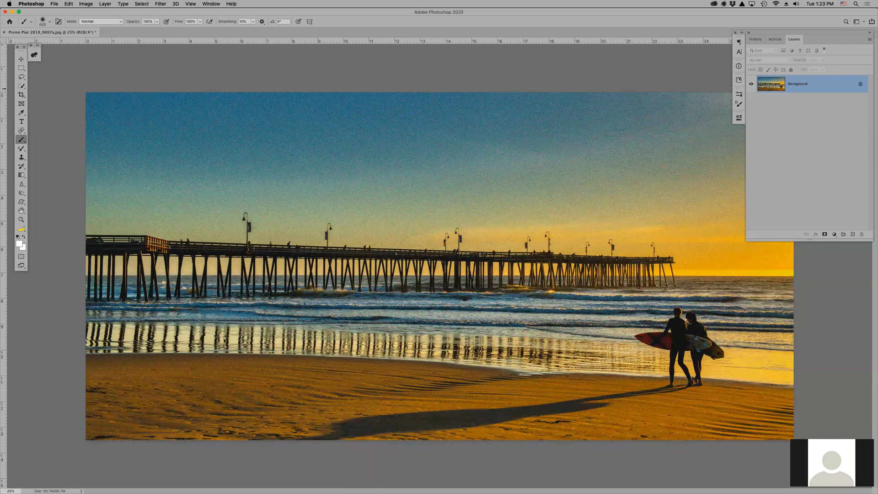
pyautogui.press('super+w')
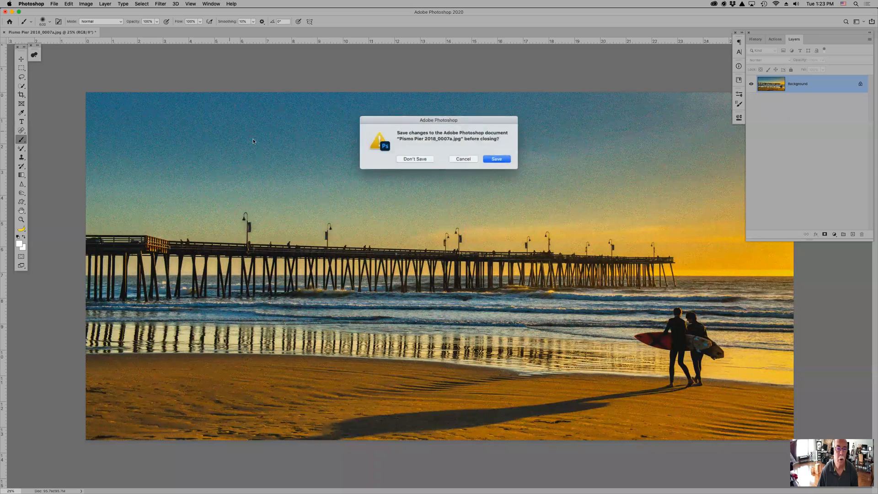
pyautogui.click(413, 159)
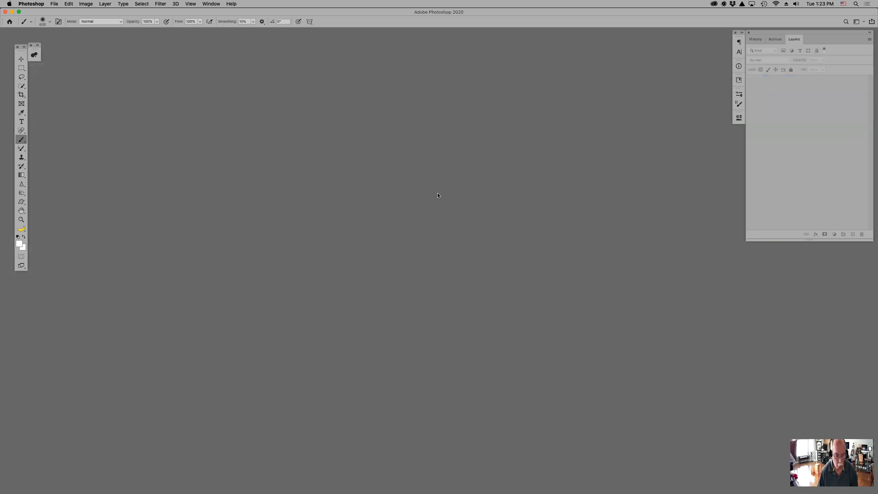
# Step: Switch to Adobe Bridge and open Pismo Pier 2018_0007.jpg in Camera Raw
pyautogui.press('super+Tab')
pyautogui.press('super+Tab')
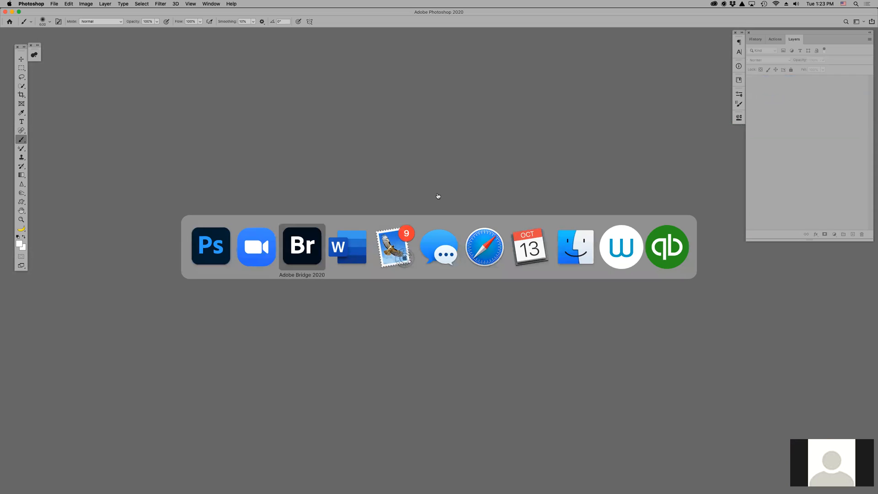
pyautogui.rightClick(810, 96)
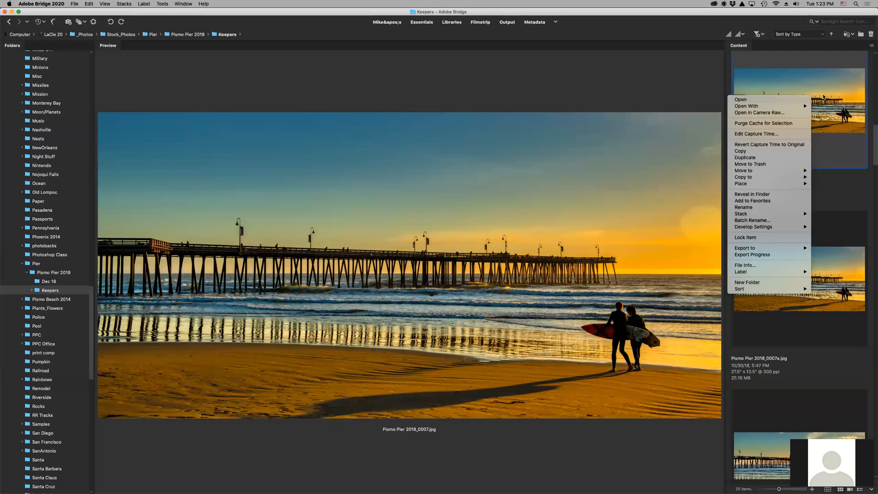
pyautogui.click(824, 97)
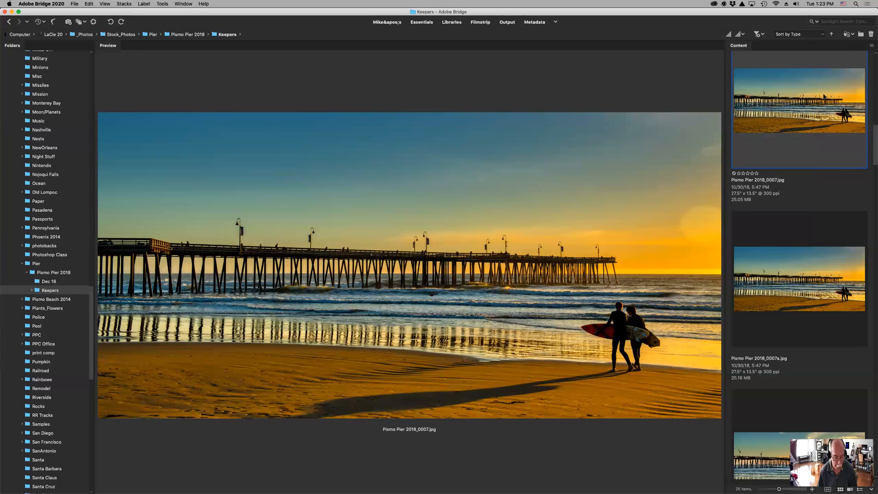
pyautogui.press('super+r')
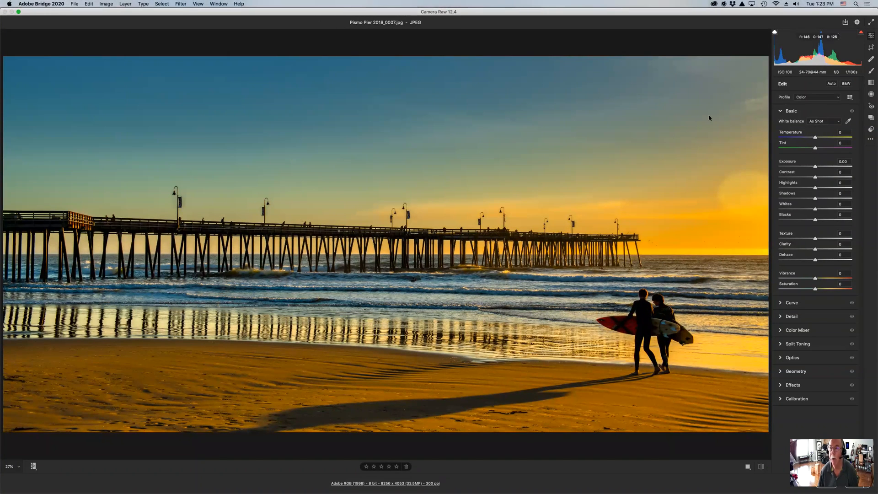
# Step: Set the Camera Raw workflow depth to 16 Bits/Channel and enable Open in Photoshop as Smart Objects
pyautogui.click(422, 484)
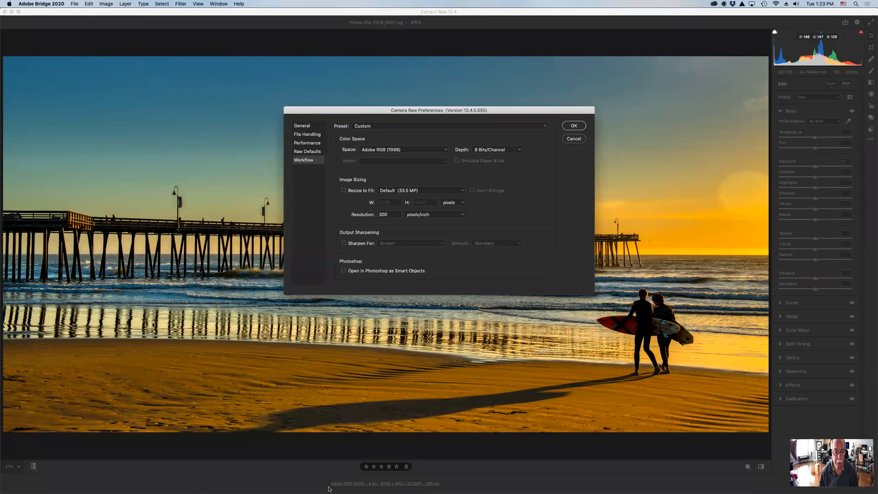
pyautogui.click(574, 140)
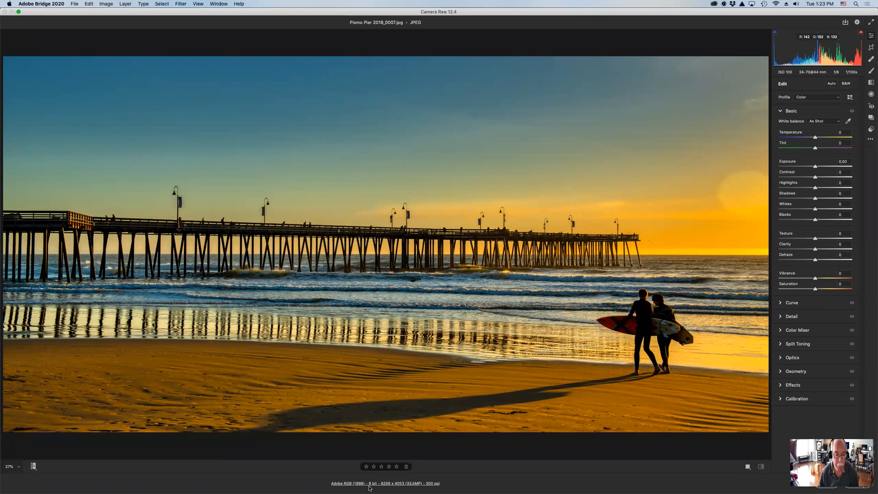
pyautogui.click(407, 483)
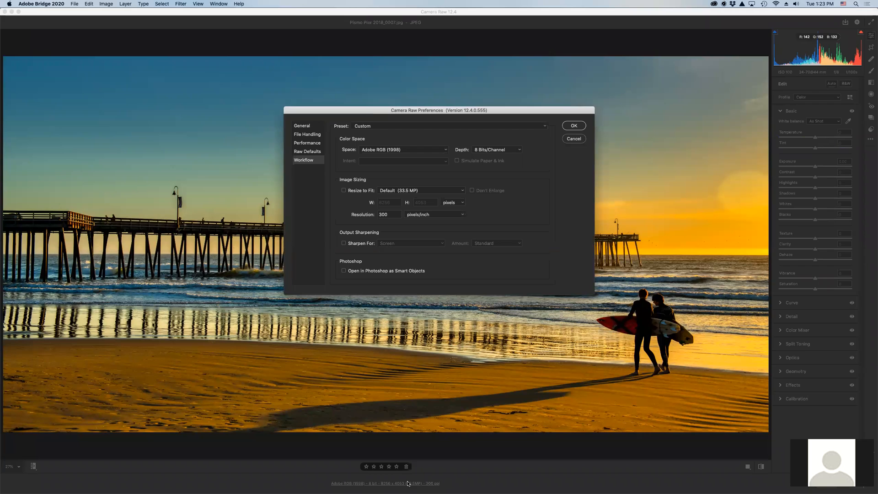
pyautogui.click(489, 149)
pyautogui.click(500, 158)
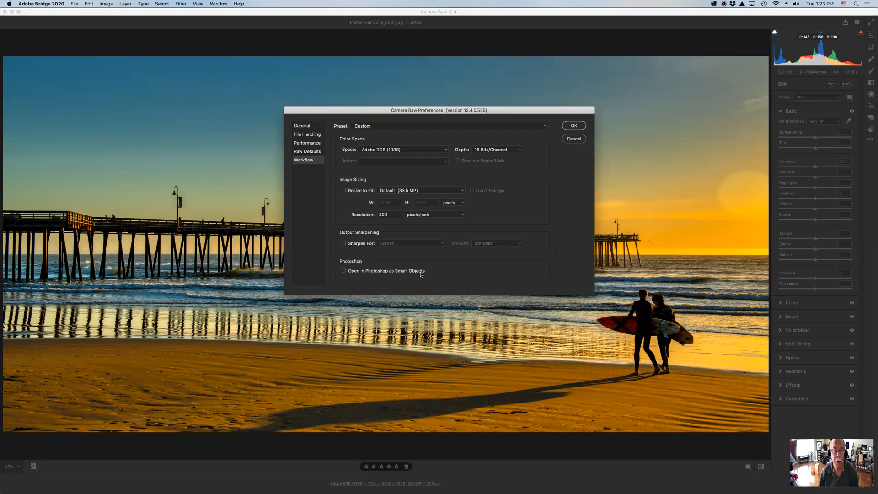
pyautogui.click(344, 270)
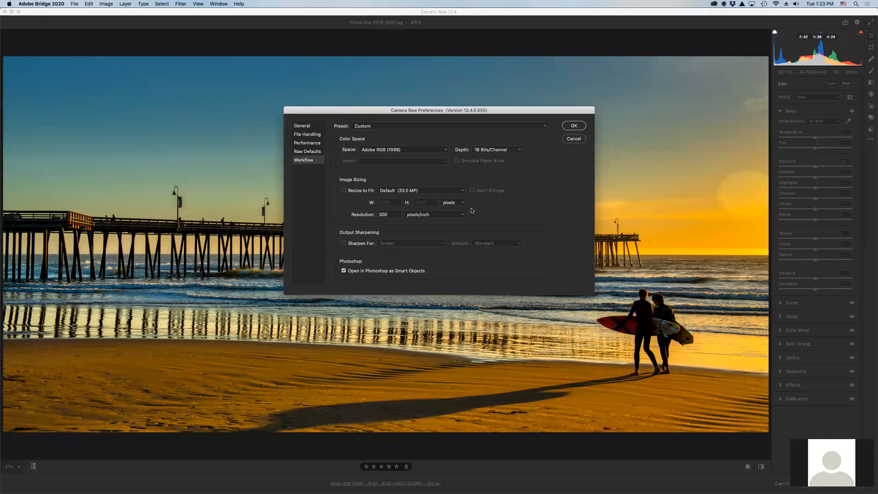
pyautogui.click(569, 125)
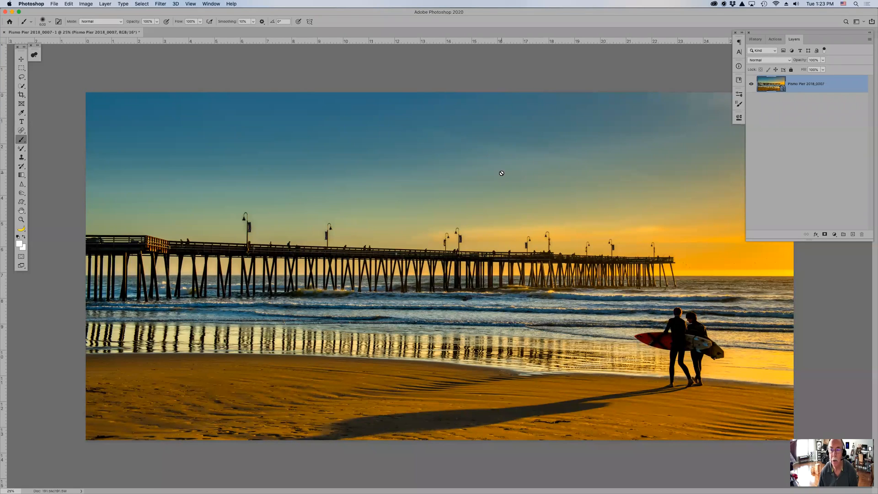
# Step: Re-edit the Pismo Pier 2018_0007 smart object in Camera Raw, setting Saturation to -100 and Dehaze to +22
pyautogui.doubleClick(766, 87)
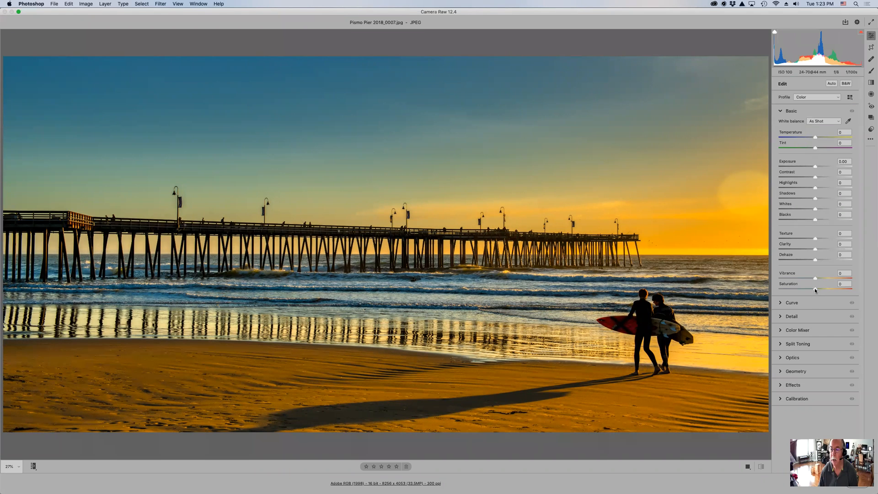
pyautogui.moveTo(815, 290); pyautogui.dragTo(739, 289)
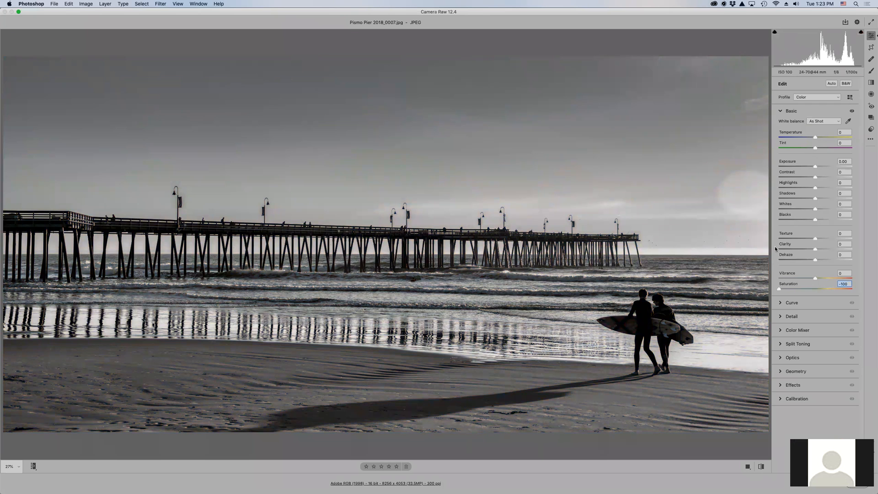
pyautogui.moveTo(818, 261); pyautogui.dragTo(825, 259)
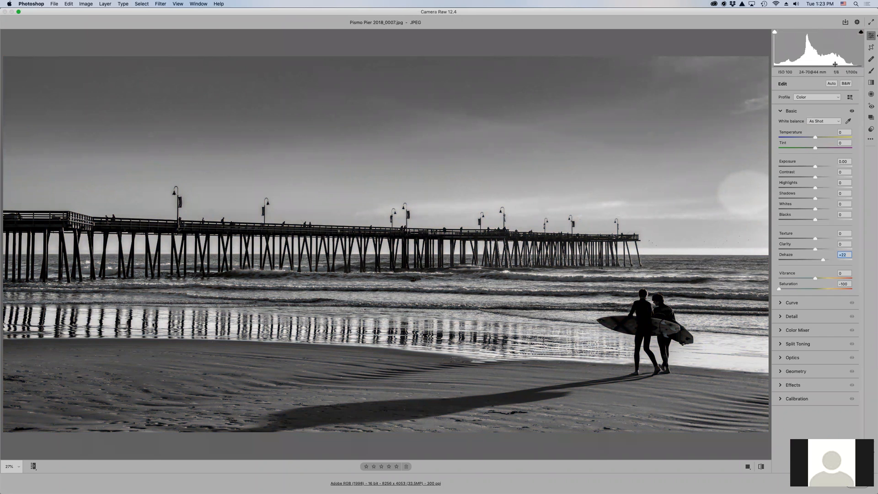
pyautogui.click(784, 424)
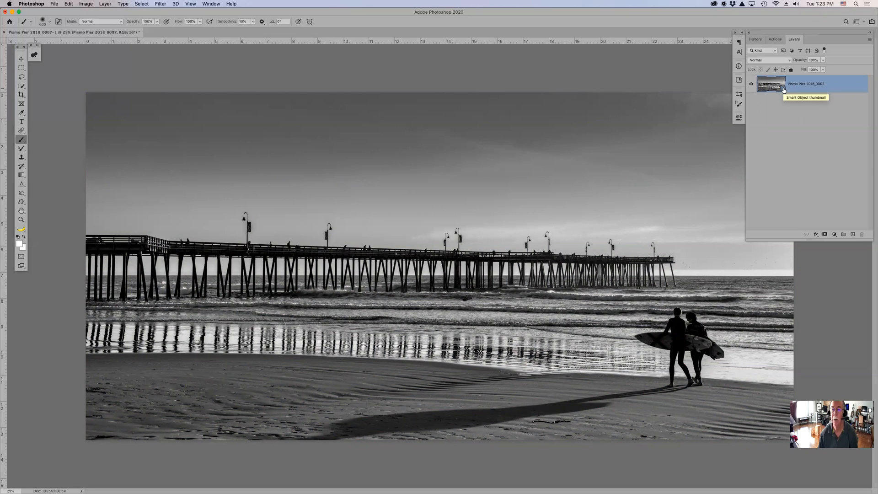
# Step: Try to paint on the smart object layer with the Brush tool, declining to rasterize it
pyautogui.click(484, 191)
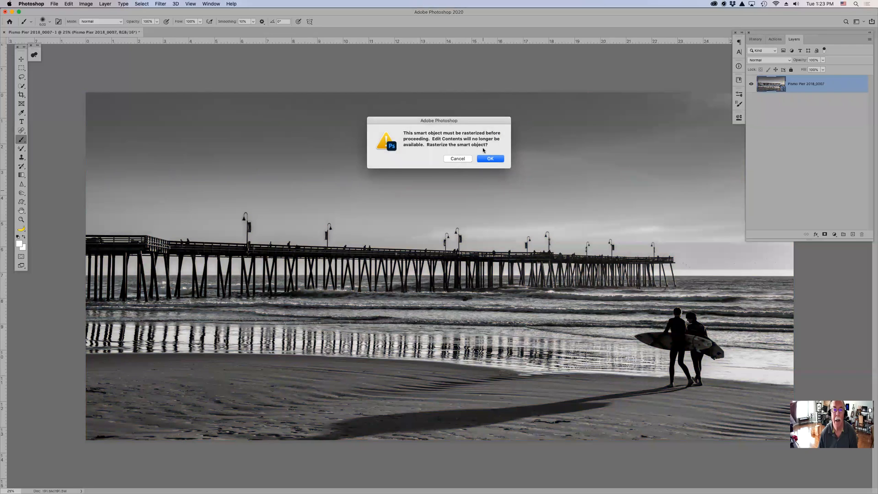
pyautogui.click(456, 159)
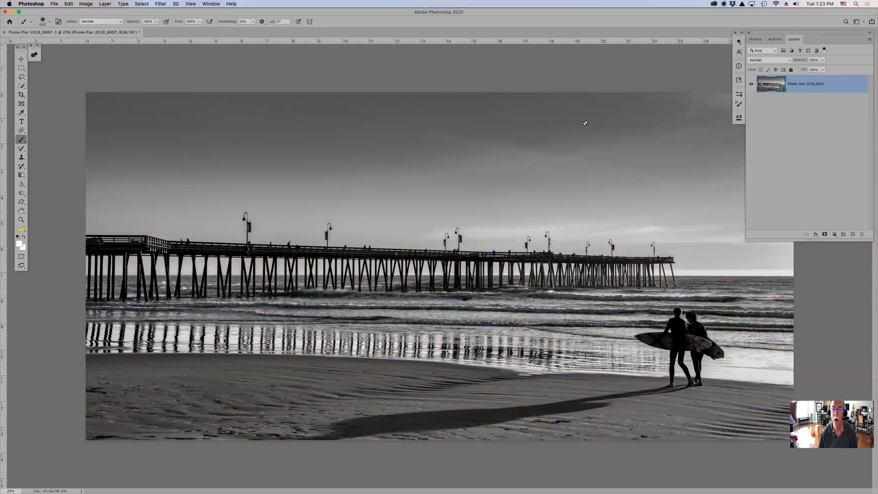
# Step: Reopen the smart object in Camera Raw to review its stored settings and cancel without changing them
pyautogui.doubleClick(765, 85)
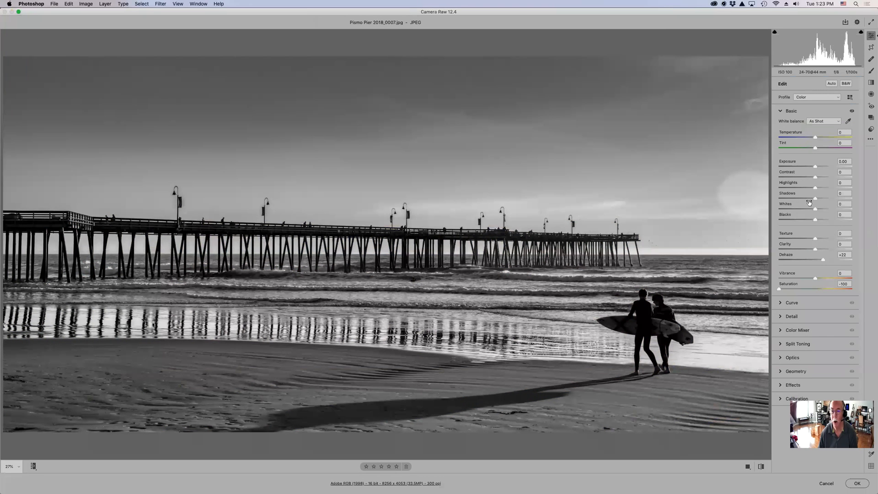
pyautogui.click(826, 483)
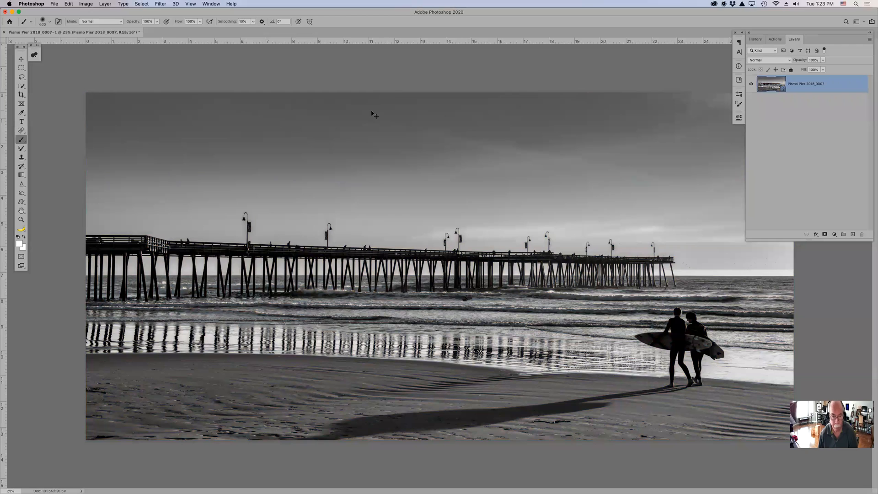
pyautogui.press('super+Tab')
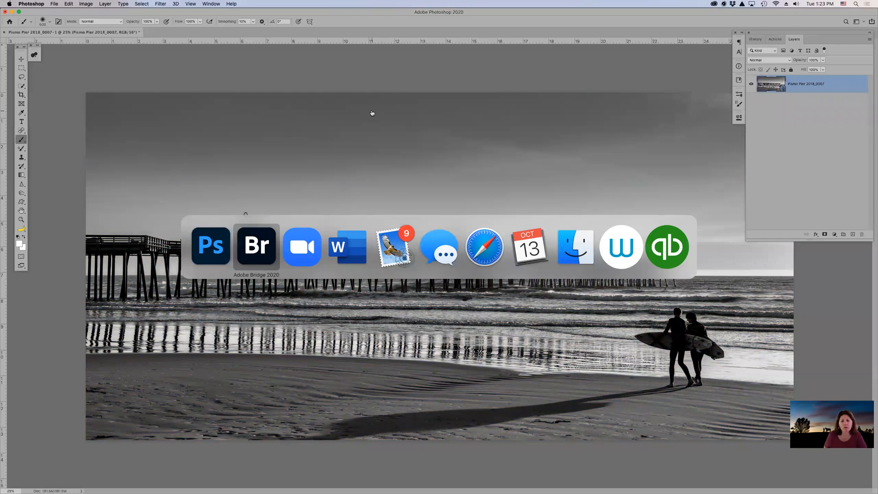
pyautogui.press('super+shift+Tab')
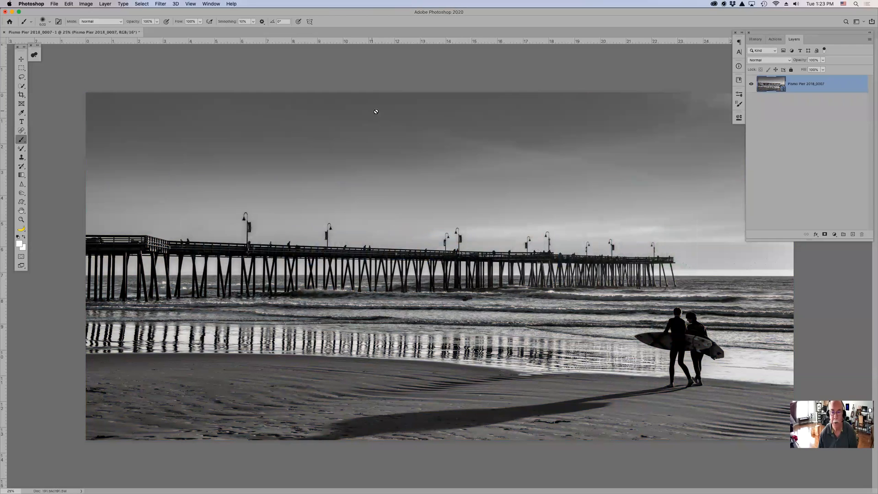
# Step: Re-edit the Pismo Pier 2018_0007 smart object in Camera Raw, raising Saturation to about +63, and apply the change
pyautogui.doubleClick(775, 83)
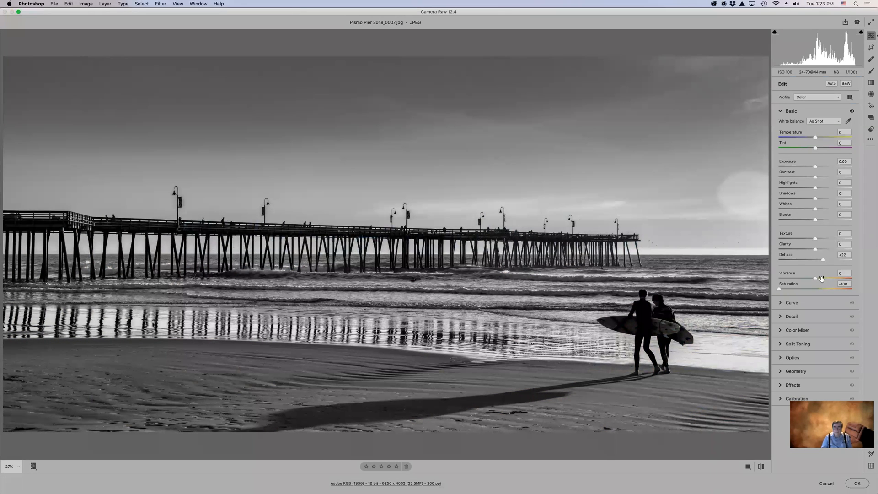
pyautogui.click(817, 289)
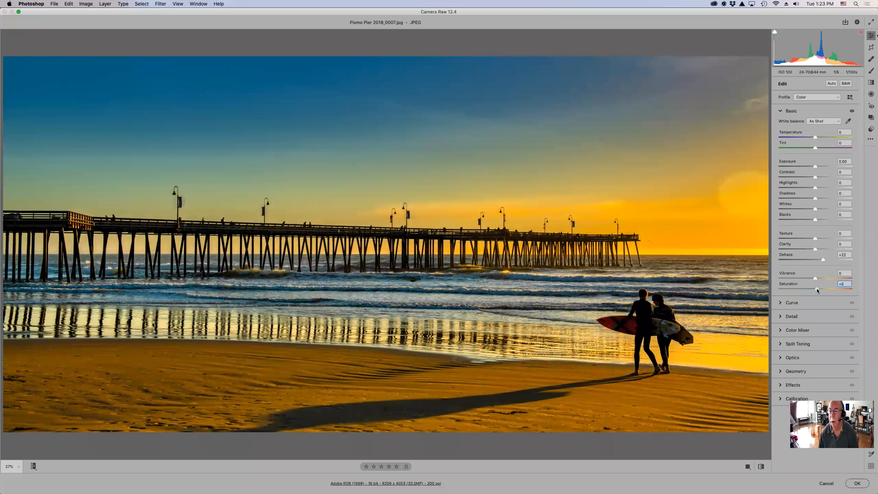
pyautogui.moveTo(831, 289); pyautogui.dragTo(839, 289)
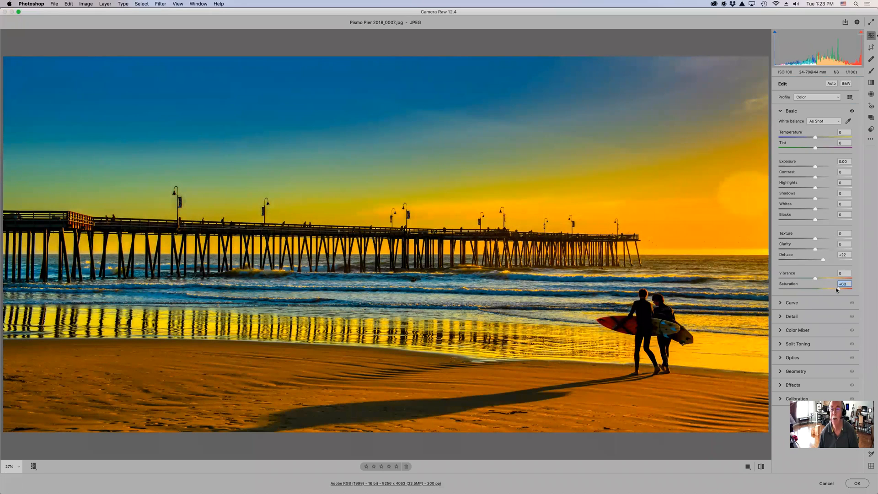
pyautogui.click(857, 484)
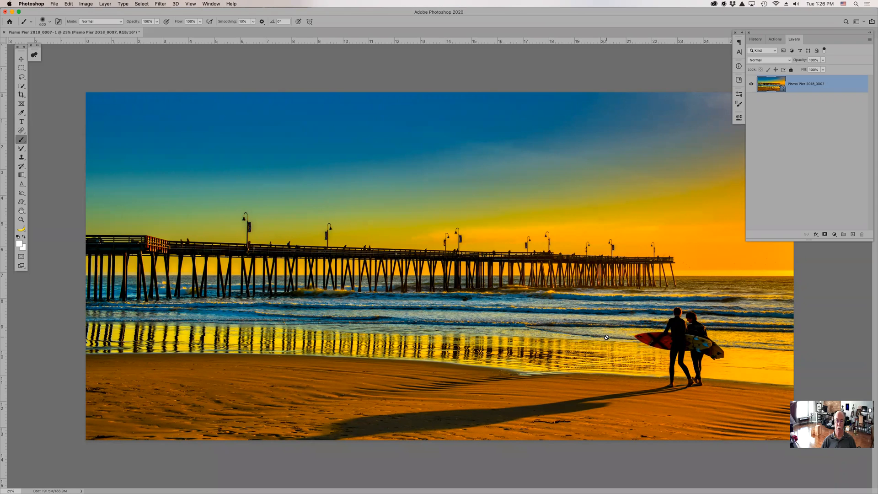
# Step: Switch to Adobe Bridge and look through its commands for opening and editing the selected Pismo Pier 2018_0007 photo
pyautogui.moveTo(481, 487)
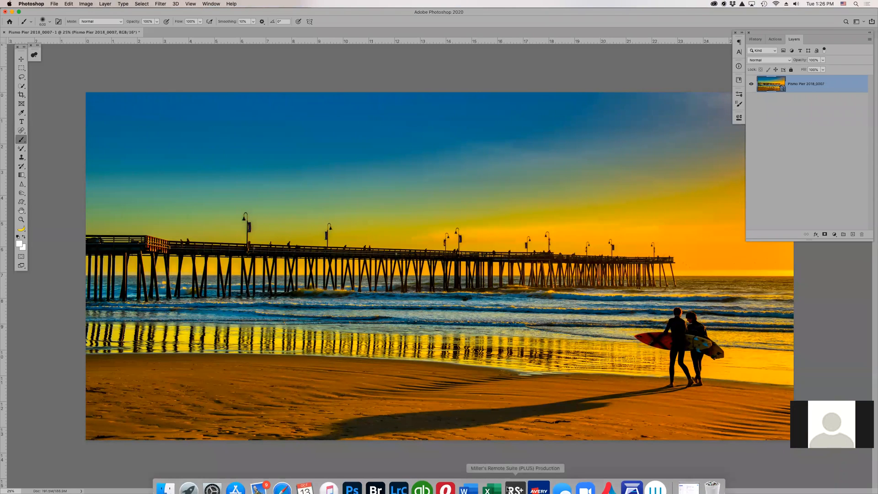
pyautogui.click(383, 481)
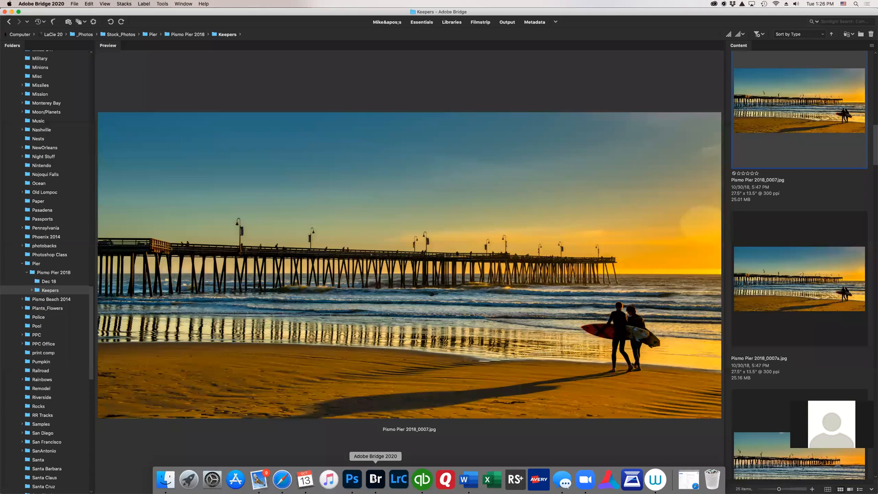
pyautogui.click(162, 4)
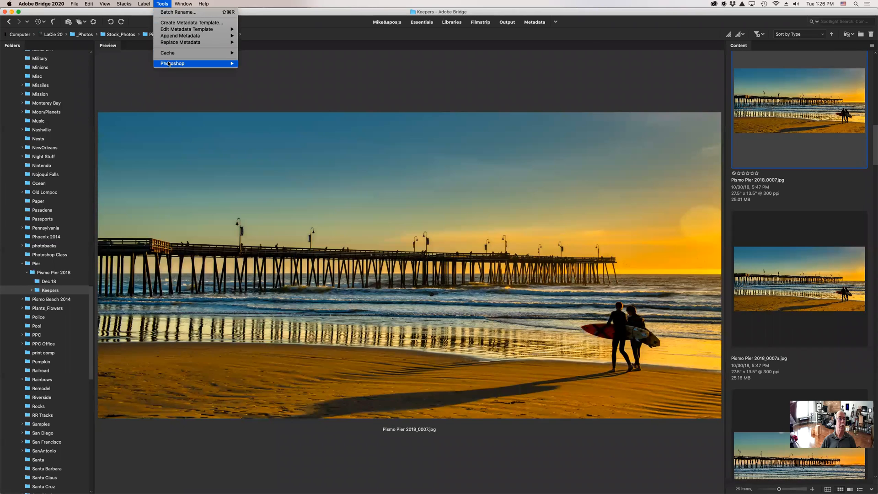
pyautogui.moveTo(74, 3)
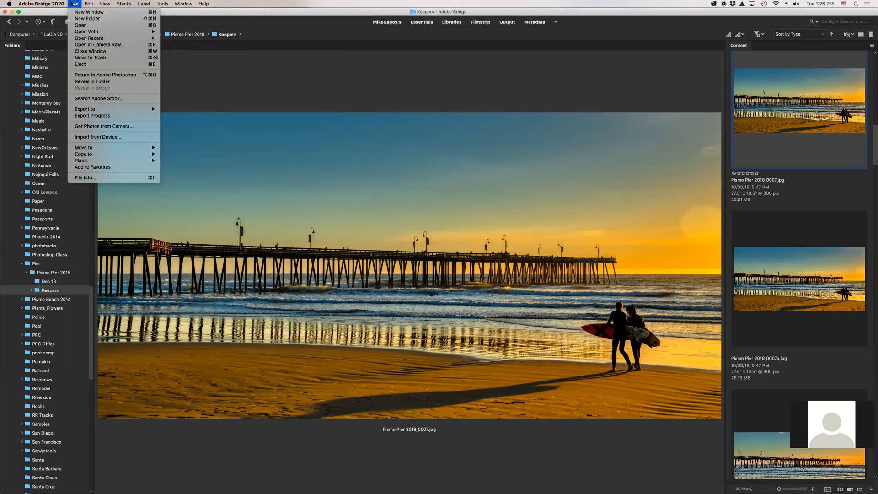
pyautogui.moveTo(80, 32)
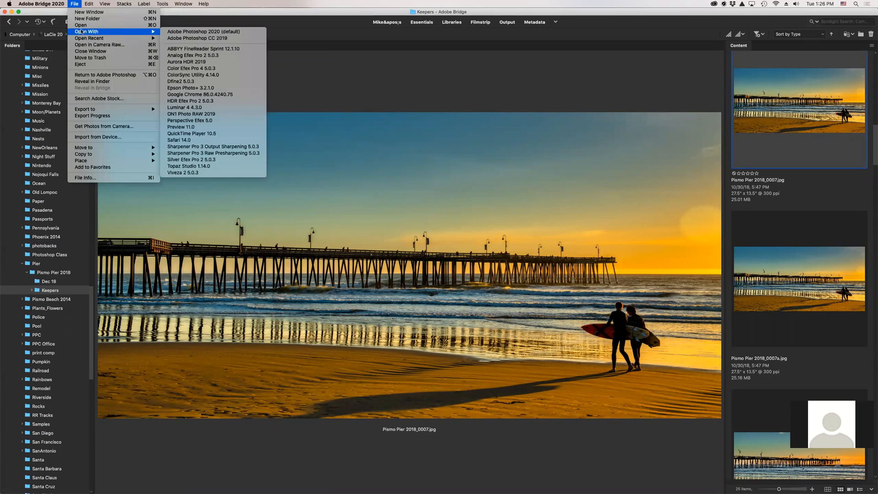
pyautogui.click(265, 3)
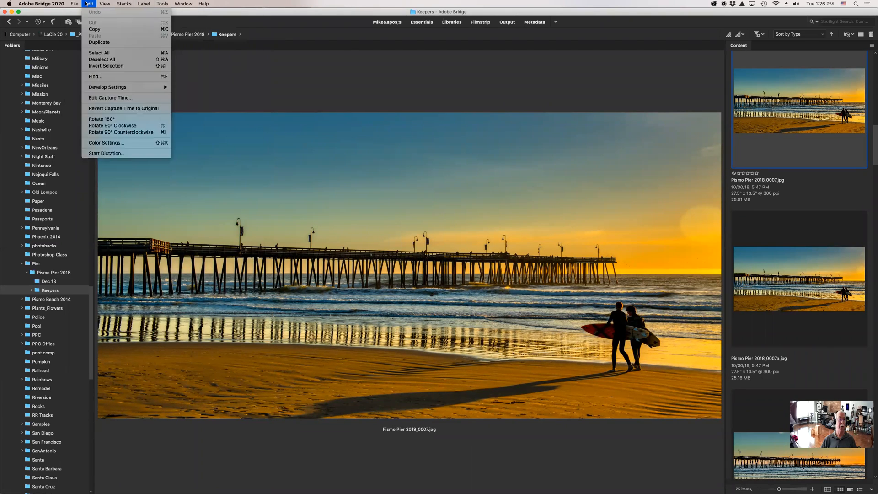
pyautogui.moveTo(72, 4)
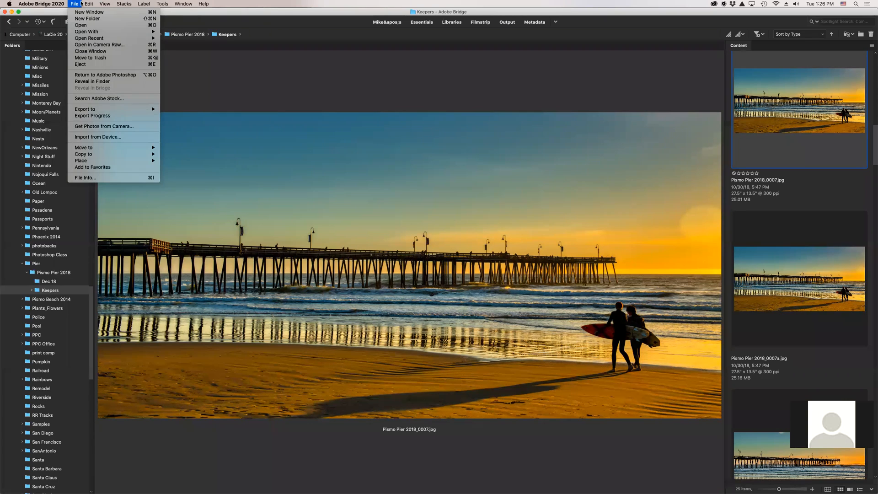
pyautogui.click(339, 4)
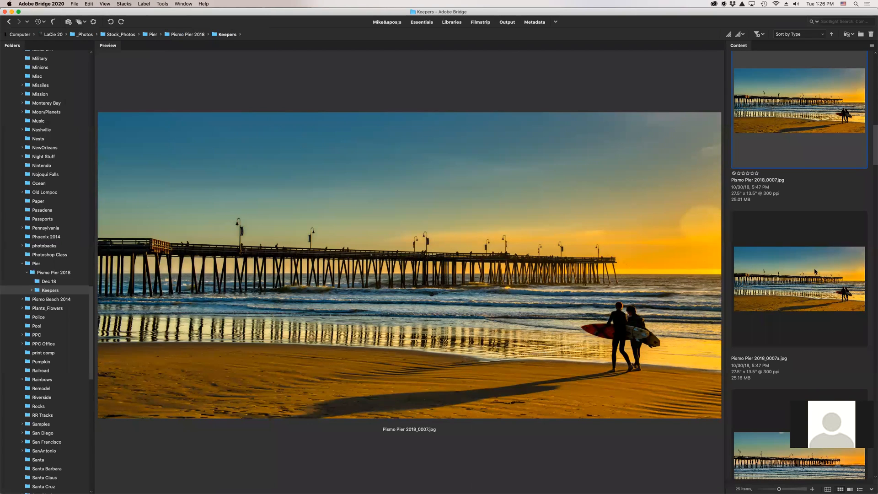
pyautogui.scroll(20, 38, 154)
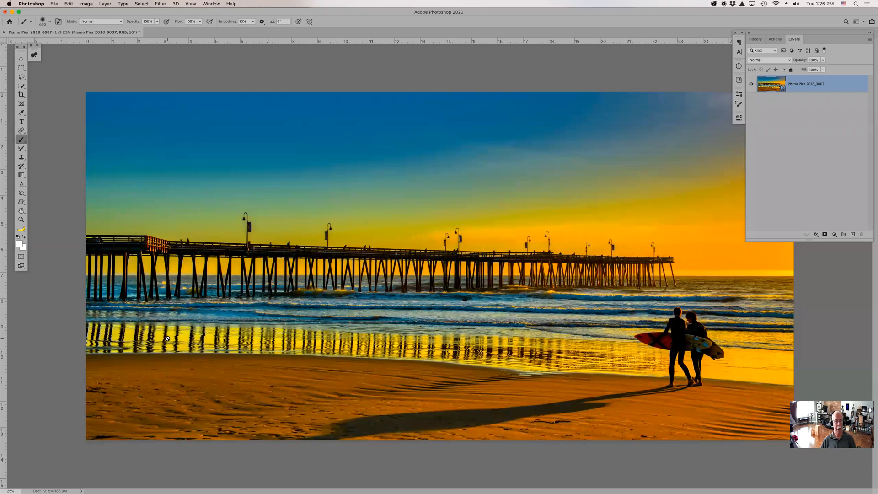
# Step: Close the Pismo Pier 2018_0007 document without saving and switch back to Adobe Bridge
pyautogui.press('super+w')
pyautogui.press('super+d')
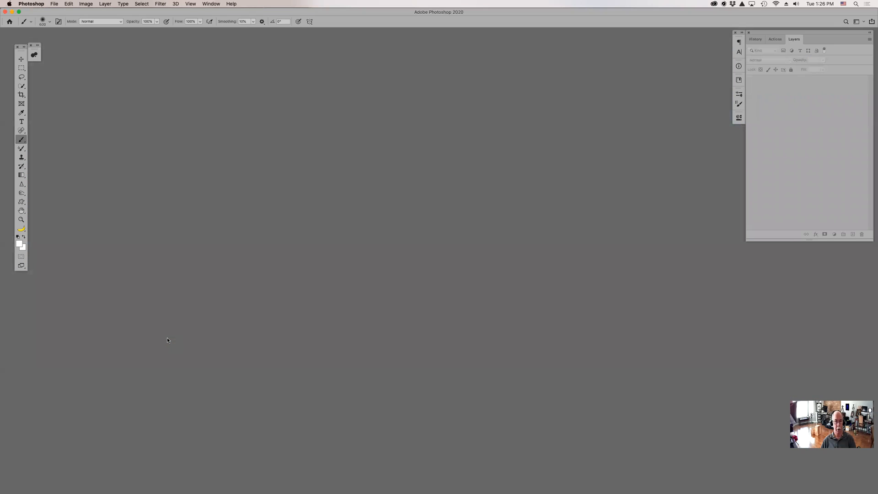
pyautogui.press('super+Tab')
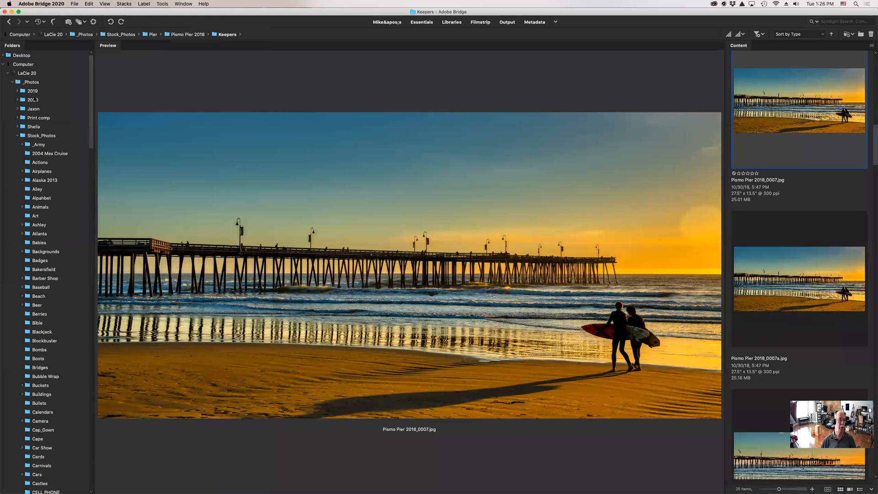
# Step: Collapse the LaCie 20 folder tree and open the Oct 13 folder on the Desktop
pyautogui.click(7, 73)
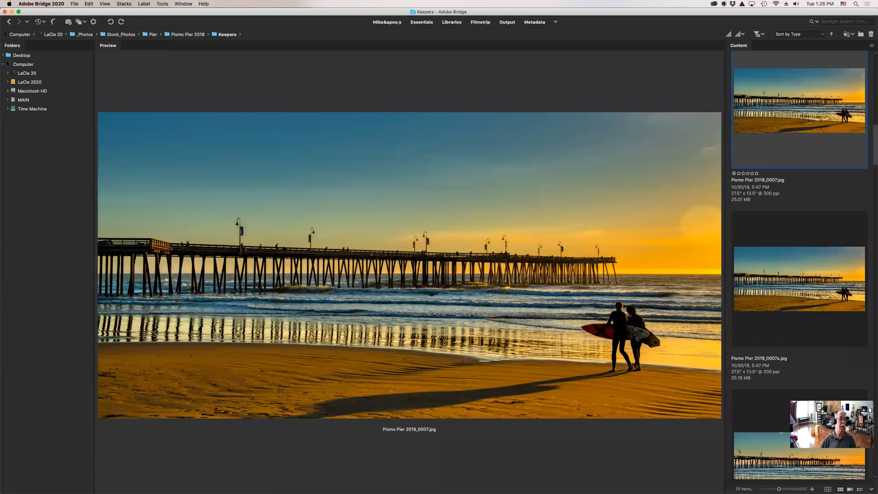
pyautogui.click(4, 56)
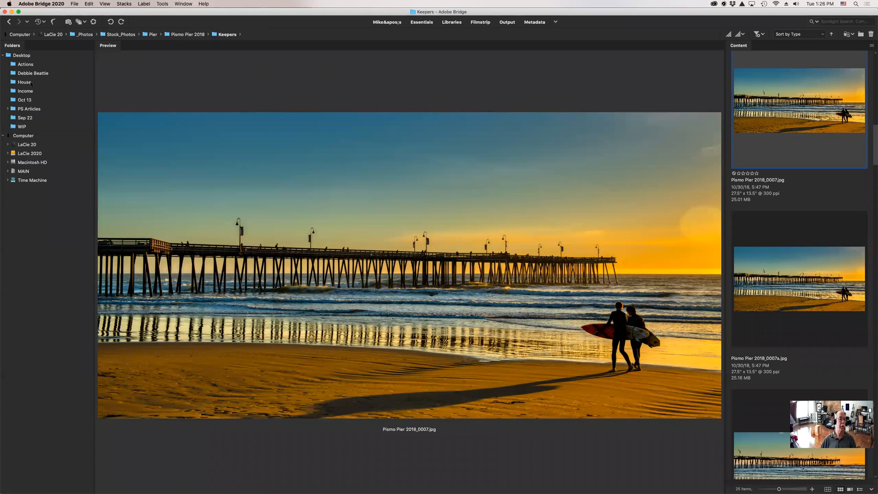
pyautogui.click(24, 100)
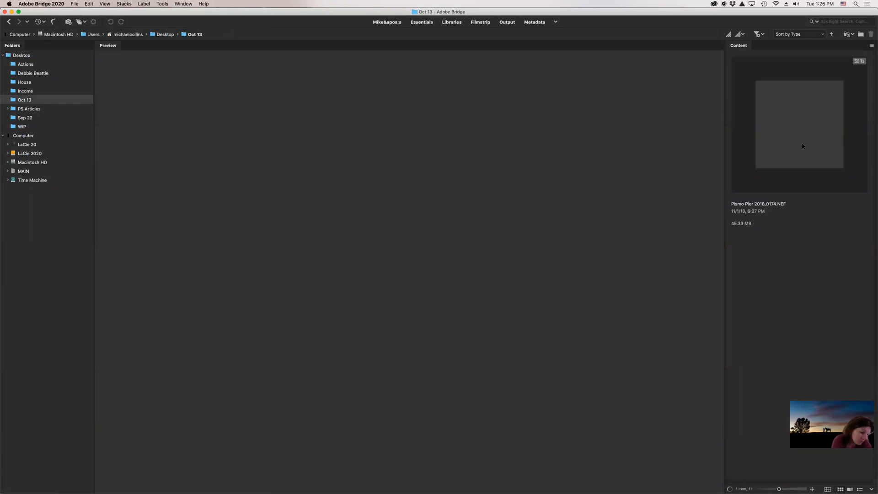
# Step: Clear the develop settings of the raw photo Pismo Pier 2018_0174.NEF
pyautogui.click(803, 146)
pyautogui.rightClick(803, 146)
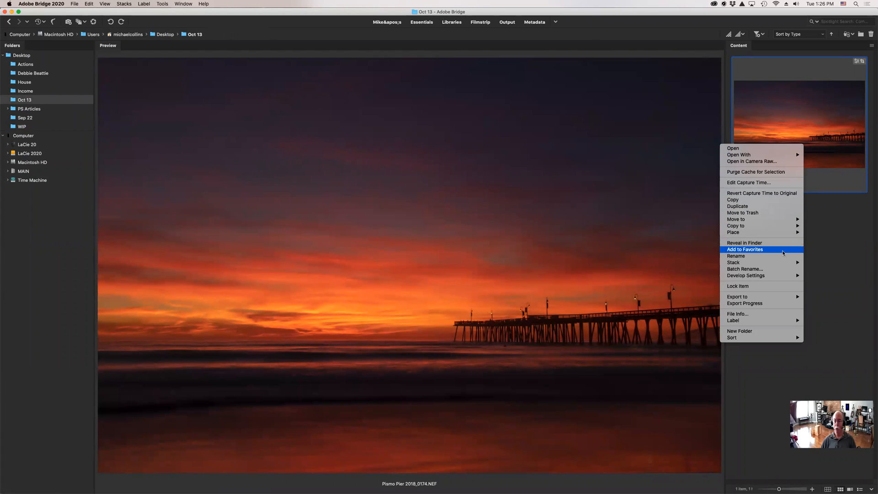
pyautogui.moveTo(793, 275)
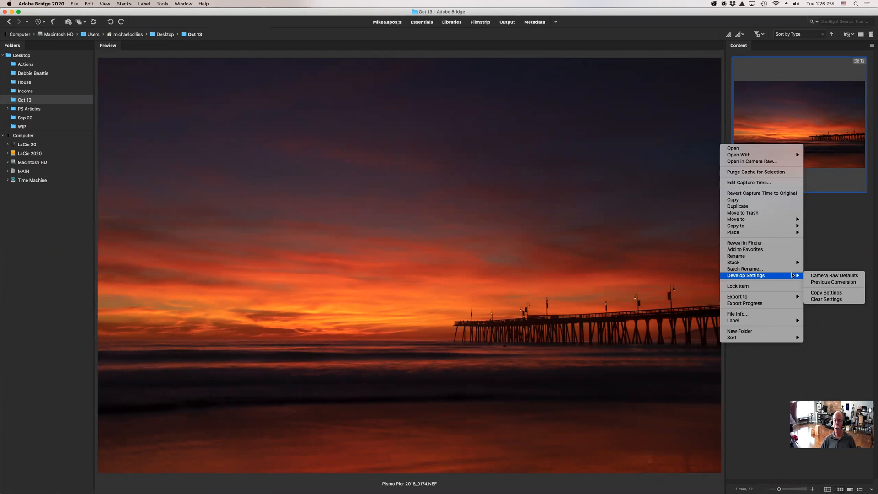
pyautogui.click(820, 301)
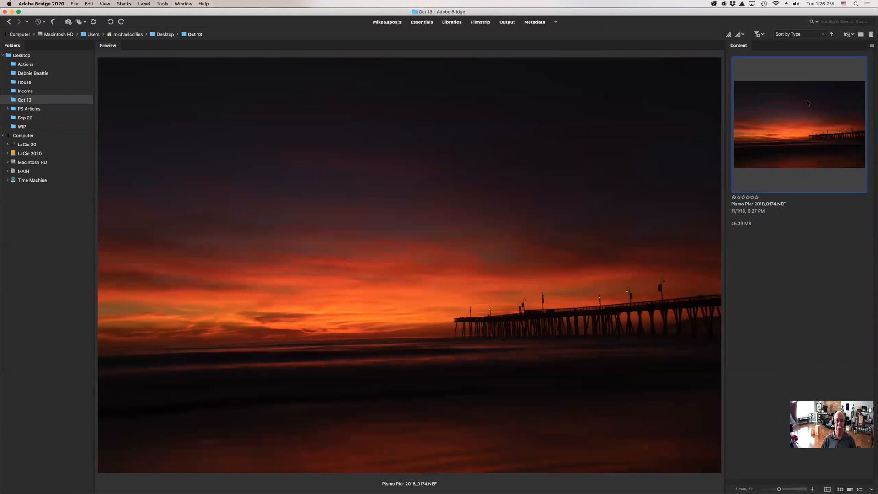
# Step: Open Pismo Pier 2018_0174.NEF in Camera Raw and apply the Auto tonal adjustments
pyautogui.doubleClick(798, 114)
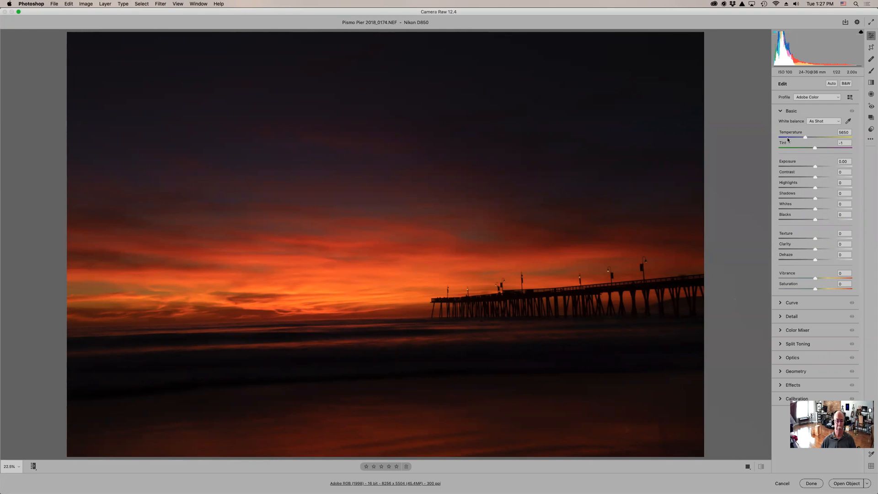
pyautogui.click(833, 84)
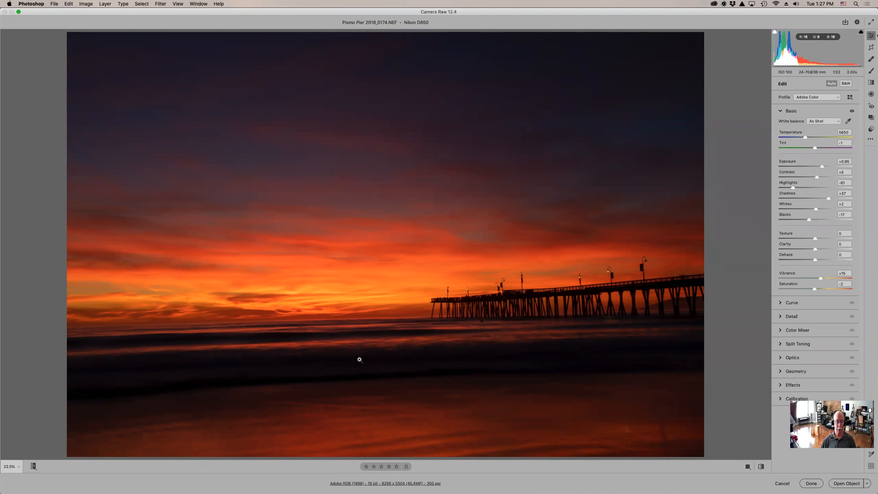
# Step: Add a graduated filter from the foreground beach up into the sky, with Exposure +1.20 and Shadows +100
pyautogui.click(872, 83)
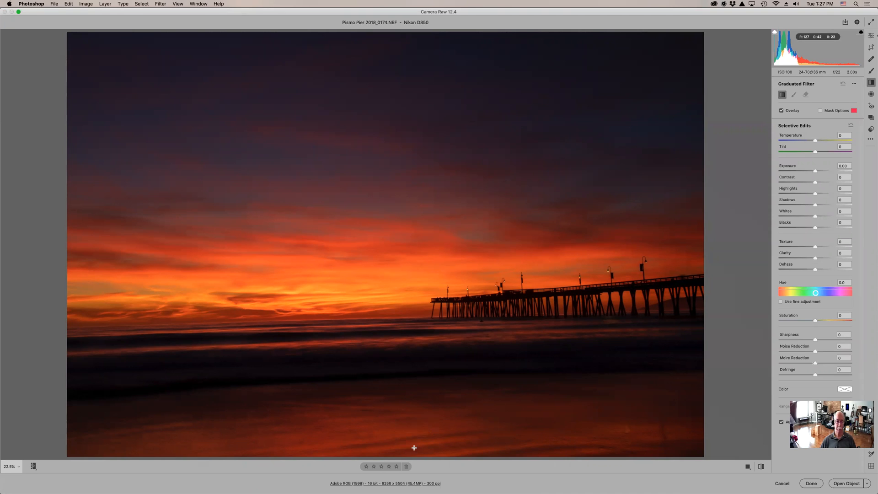
pyautogui.moveTo(419, 339); pyautogui.dragTo(413, 182)
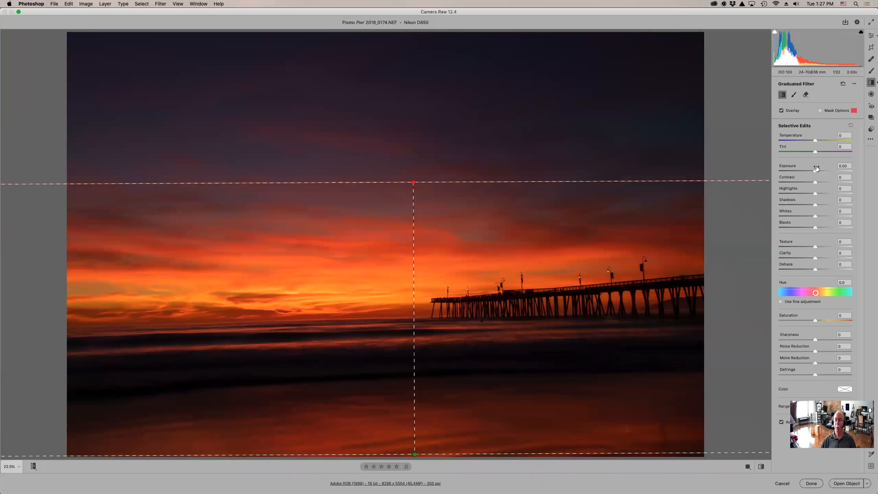
pyautogui.moveTo(819, 172); pyautogui.dragTo(822, 171)
pyautogui.moveTo(816, 205); pyautogui.dragTo(863, 206)
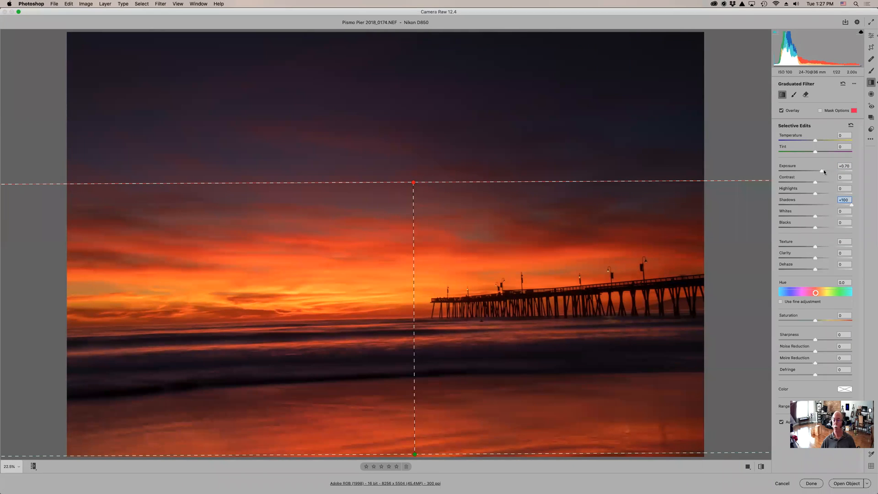
pyautogui.moveTo(825, 171); pyautogui.dragTo(828, 171)
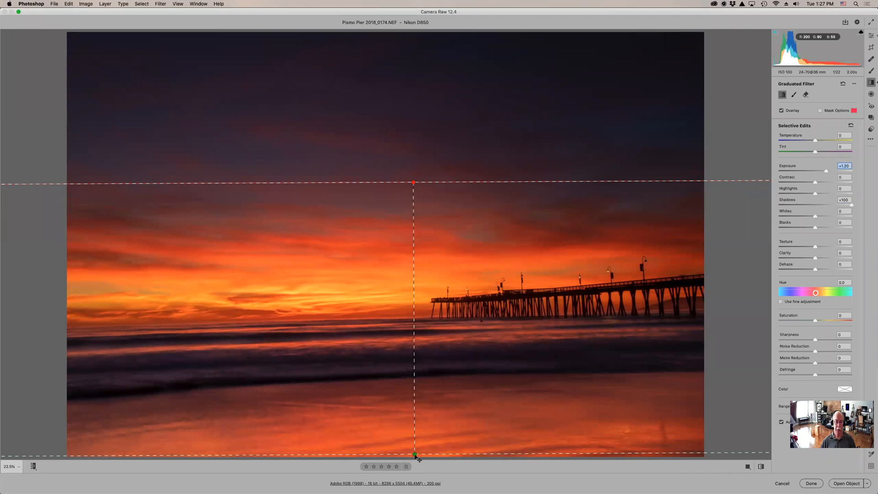
# Step: Reposition both ends of the graduated filter upward with a slight tilt, and set its Exposure to +1.45 and Highlights to -100
pyautogui.moveTo(415, 455); pyautogui.dragTo(423, 388)
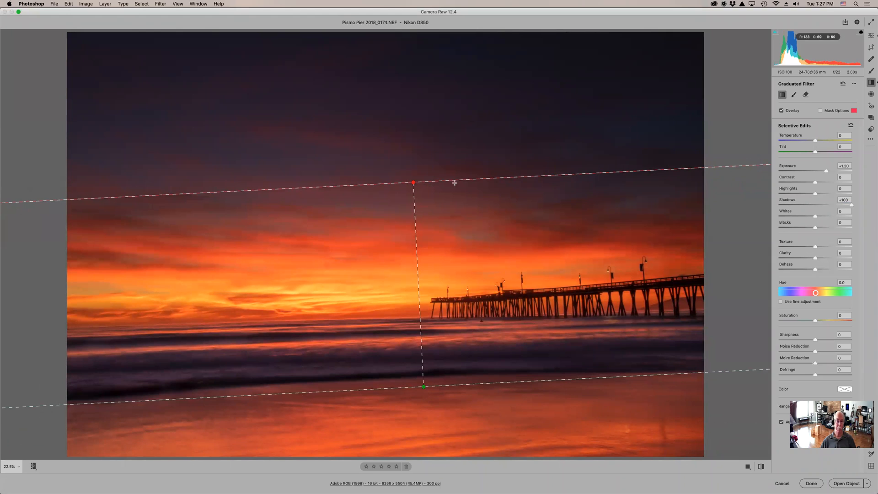
pyautogui.moveTo(412, 182); pyautogui.dragTo(416, 145)
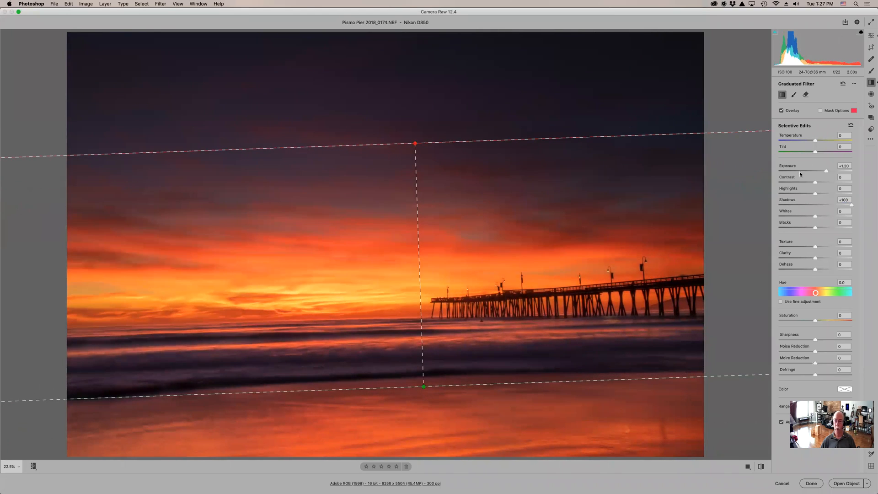
pyautogui.click(830, 172)
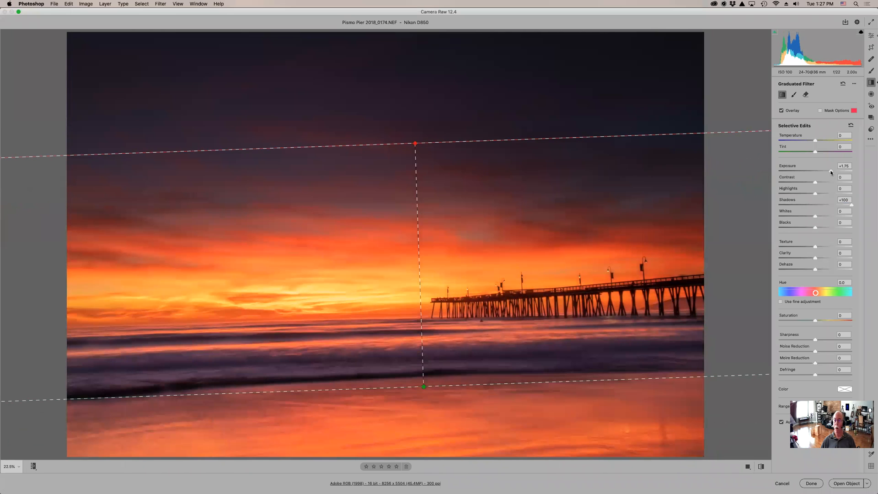
pyautogui.moveTo(830, 173); pyautogui.dragTo(761, 195)
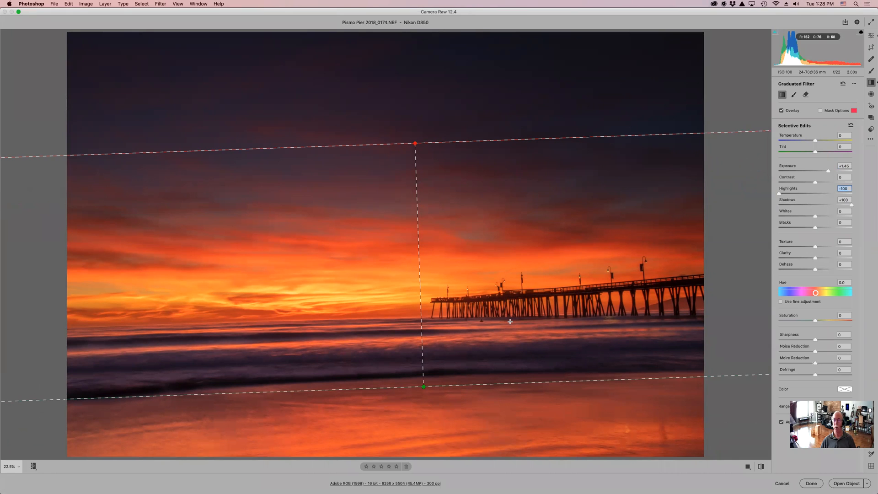
# Step: Straighten the photo along the sea horizon with the Crop tool, rotating it to an angle of 1.47
pyautogui.click(871, 48)
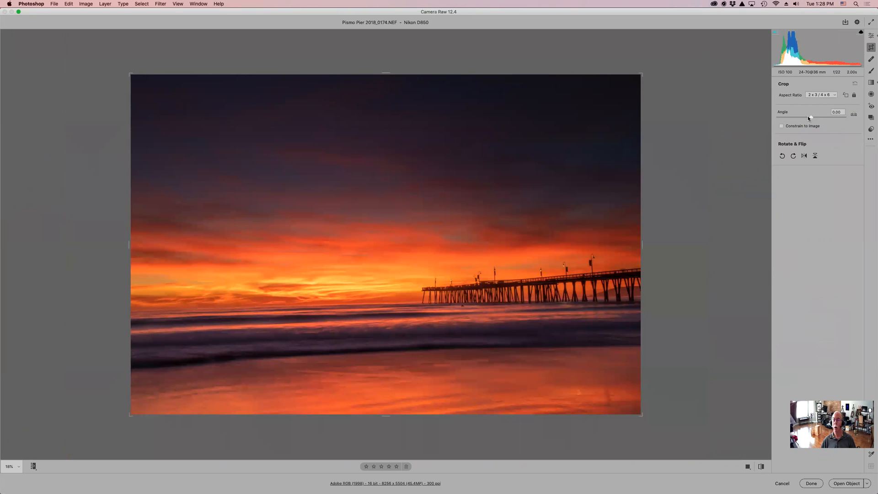
pyautogui.click(853, 116)
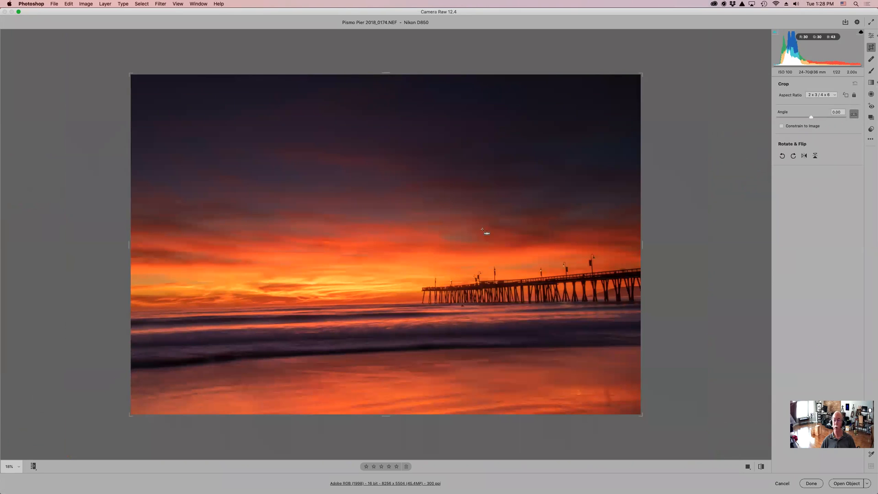
pyautogui.moveTo(157, 310); pyautogui.dragTo(452, 304)
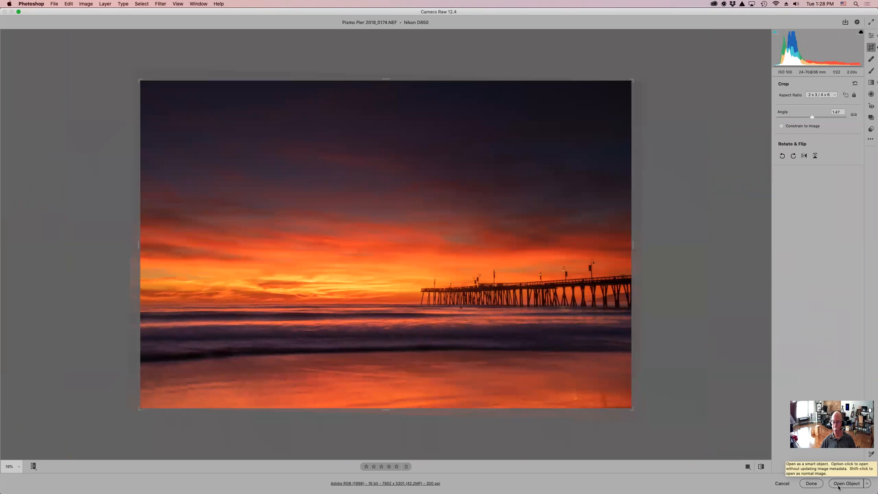
# Step: Turn off opening in Photoshop as Smart Objects in the Camera Raw workflow preferences, and open the photo as a regular image
pyautogui.click(429, 484)
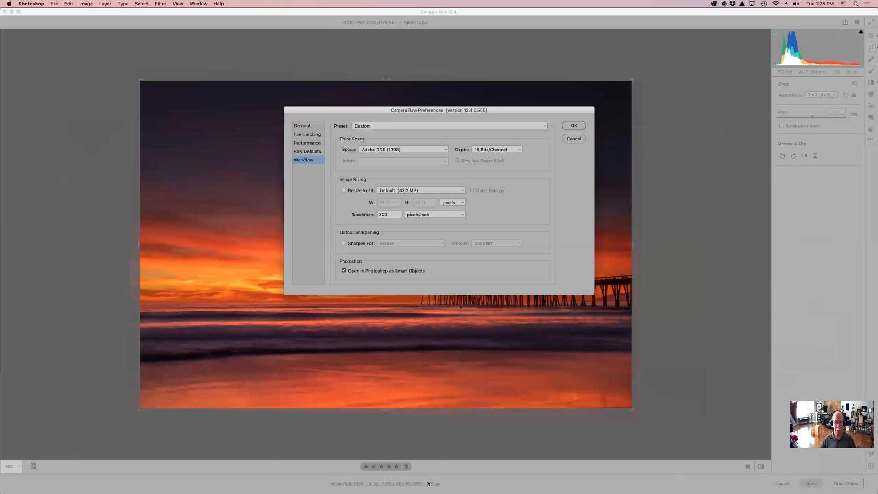
pyautogui.click(353, 272)
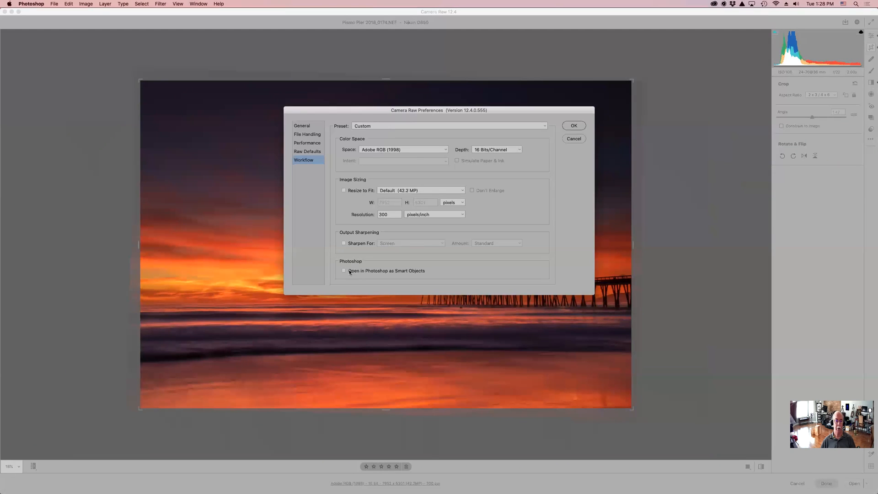
pyautogui.click(575, 126)
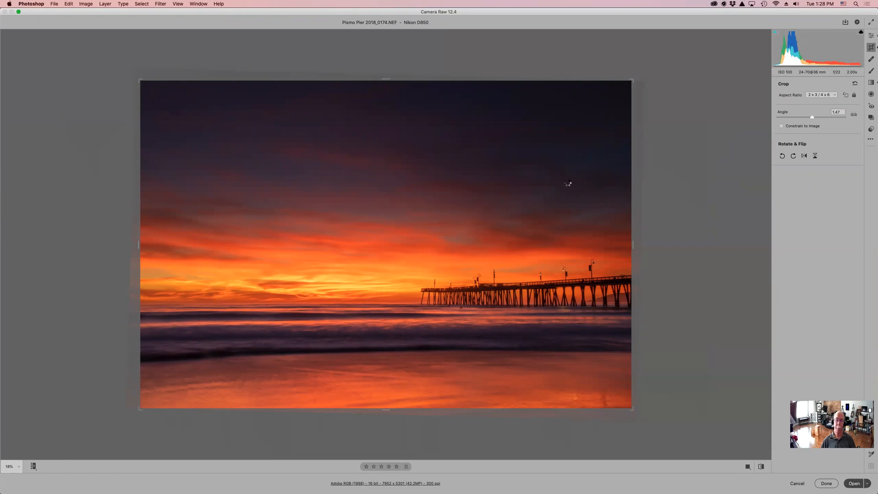
pyautogui.press('Return')
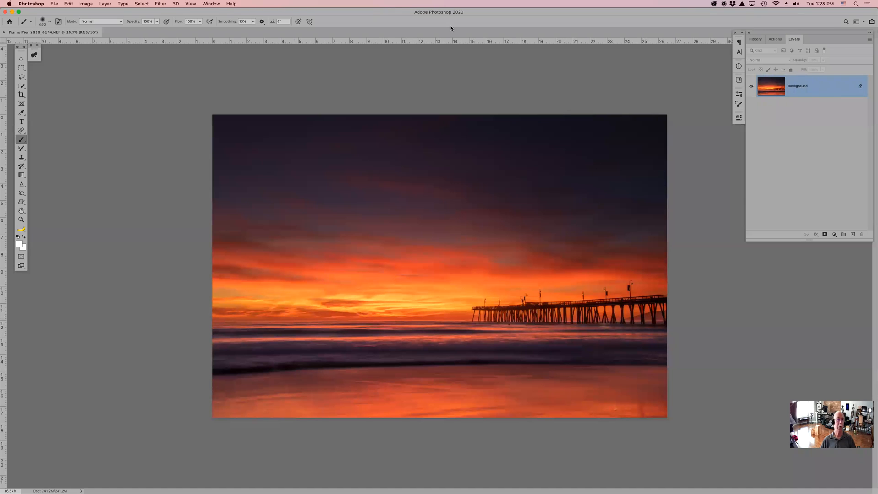
# Step: Clear the Crop tool's preset dimensions, straighten the photo along the sea horizon, and commit the crop
pyautogui.press('c')
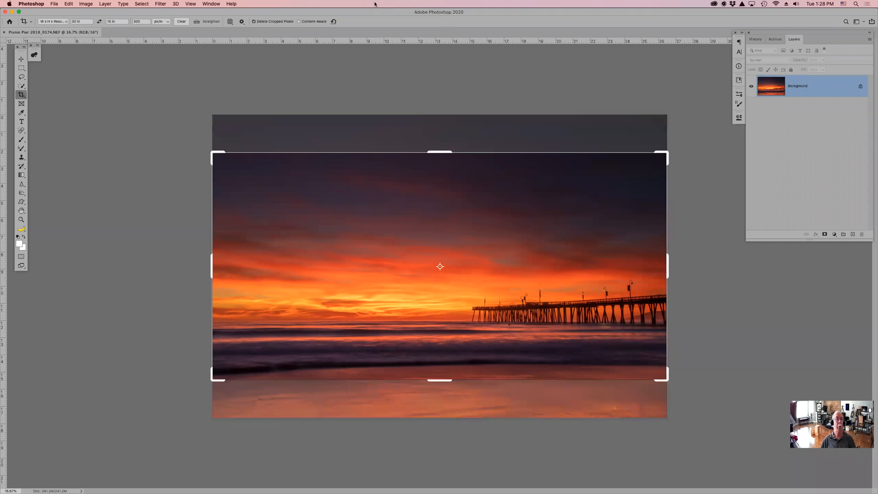
pyautogui.click(180, 22)
pyautogui.click(195, 23)
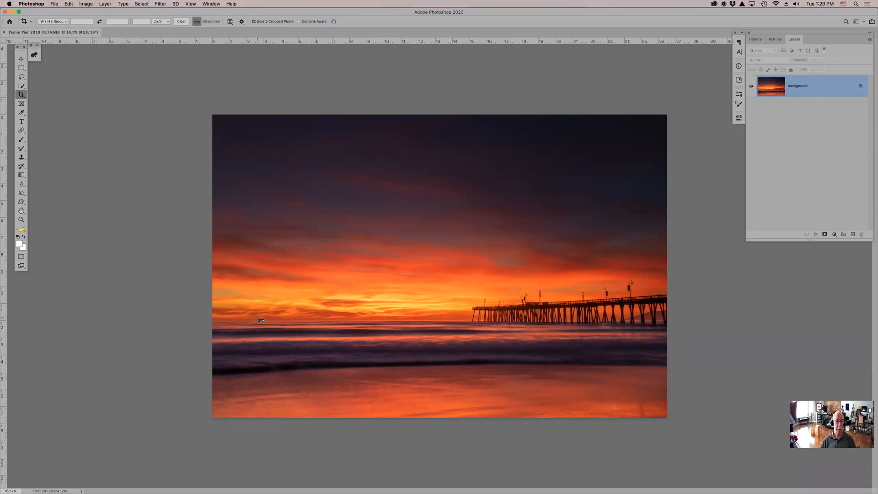
pyautogui.moveTo(255, 320); pyautogui.dragTo(529, 321)
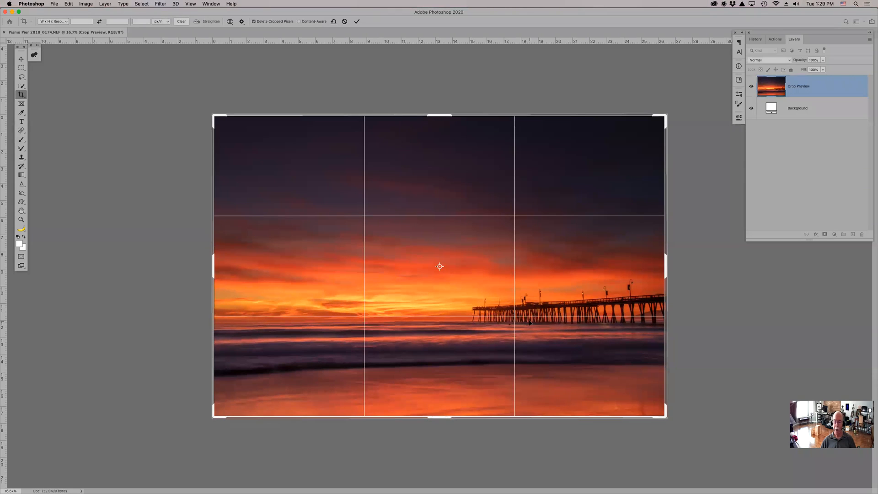
pyautogui.press('Return')
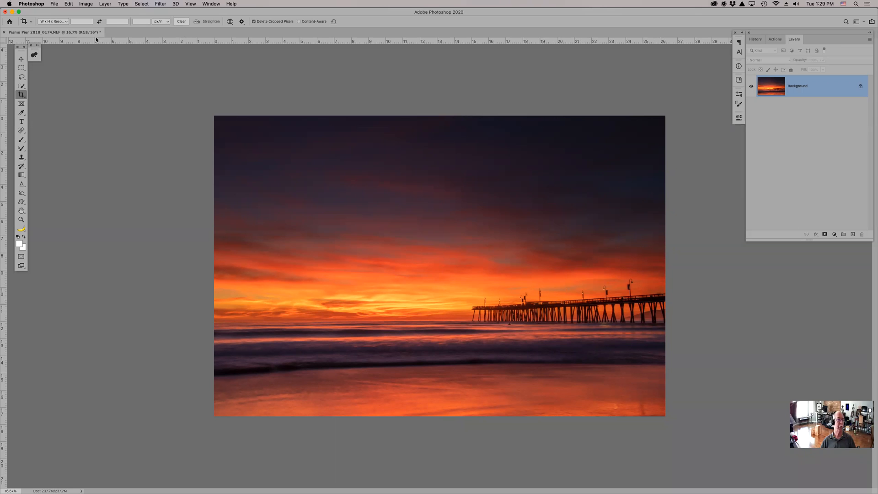
pyautogui.click(22, 113)
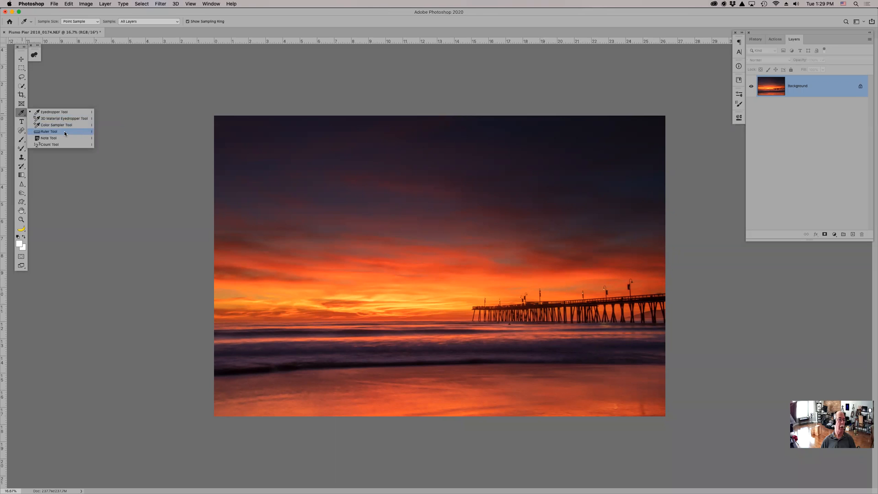
pyautogui.click(70, 112)
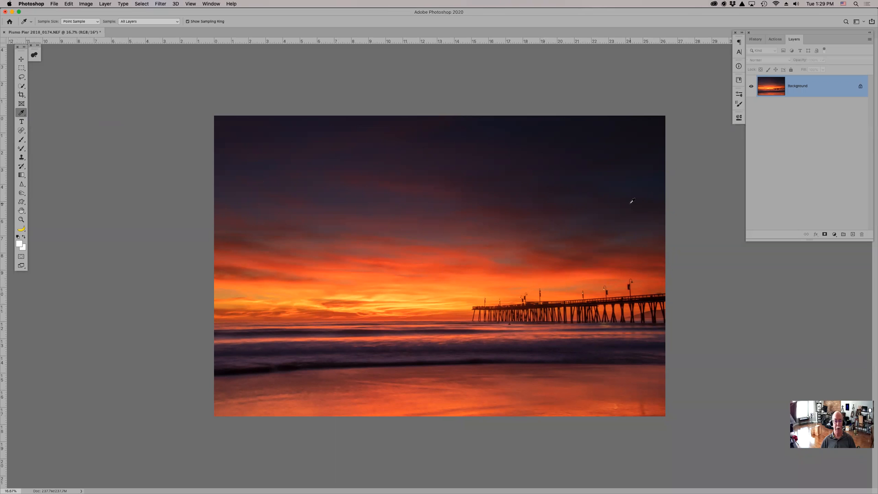
# Step: Send the Background layer to the Aurora HDR 2019 filter and create an HDR image from it
pyautogui.click(161, 3)
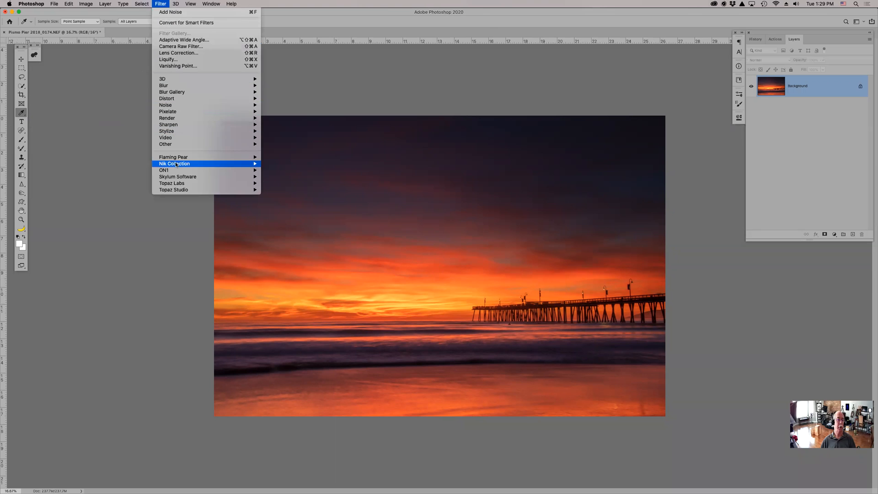
pyautogui.moveTo(196, 177)
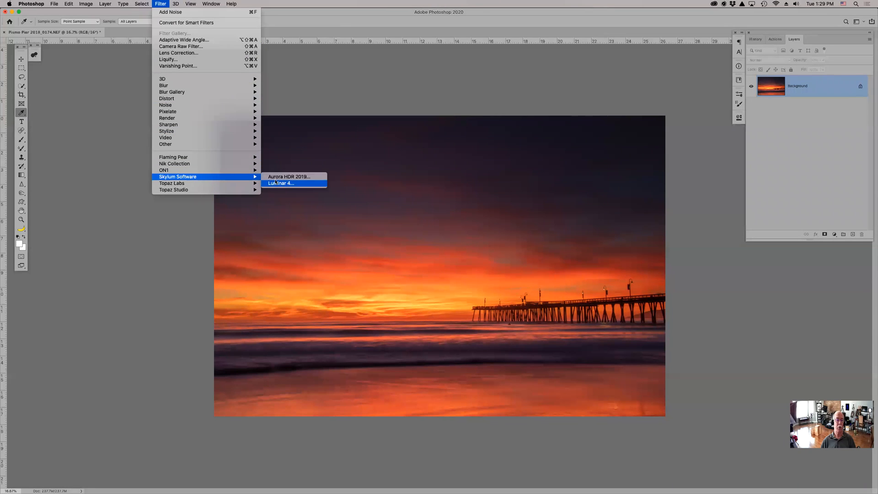
pyautogui.click(284, 176)
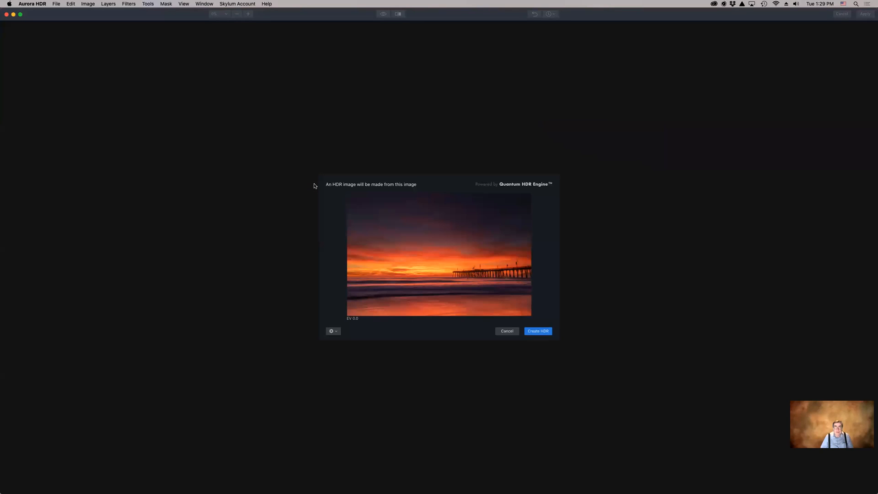
pyautogui.click(544, 332)
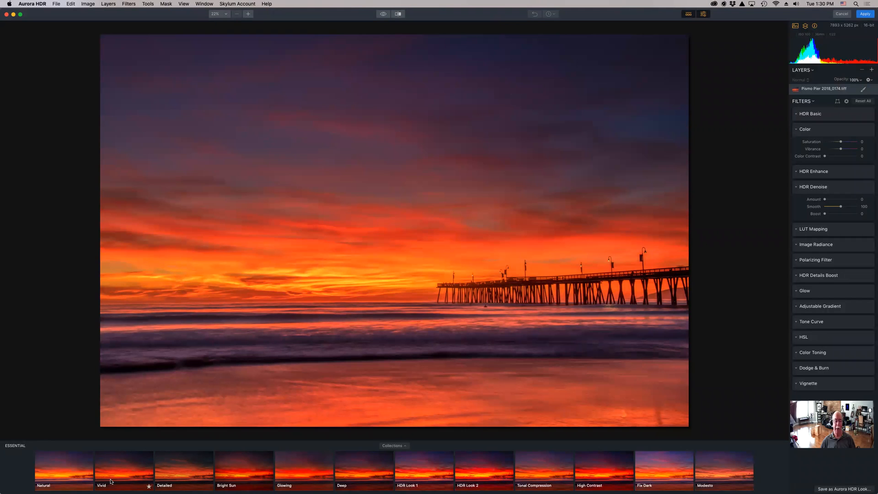
# Step: Try the Essential looks Natural, Vivid, Fix Dark and Modesto on the HDR image, undoing each one
pyautogui.click(67, 469)
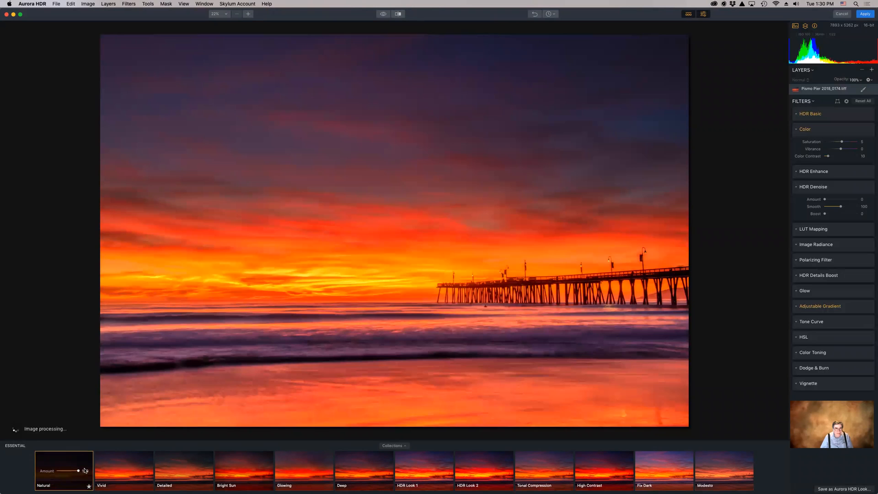
pyautogui.press('super+z')
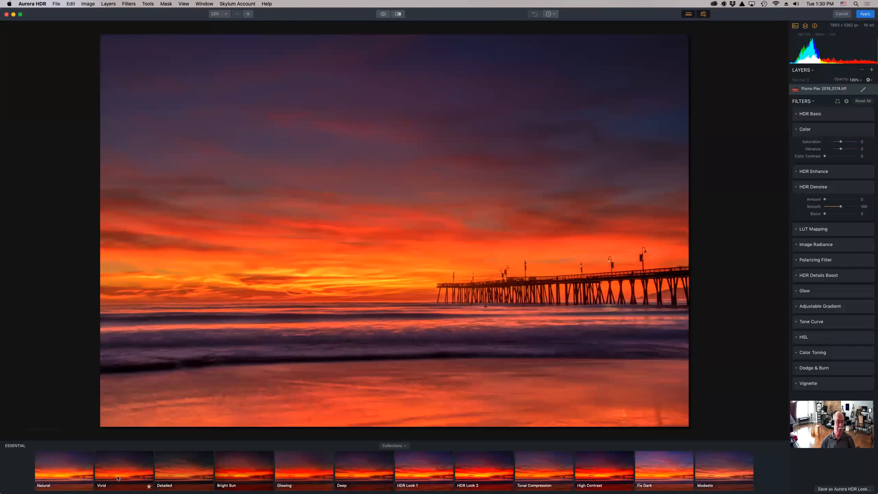
pyautogui.click(117, 478)
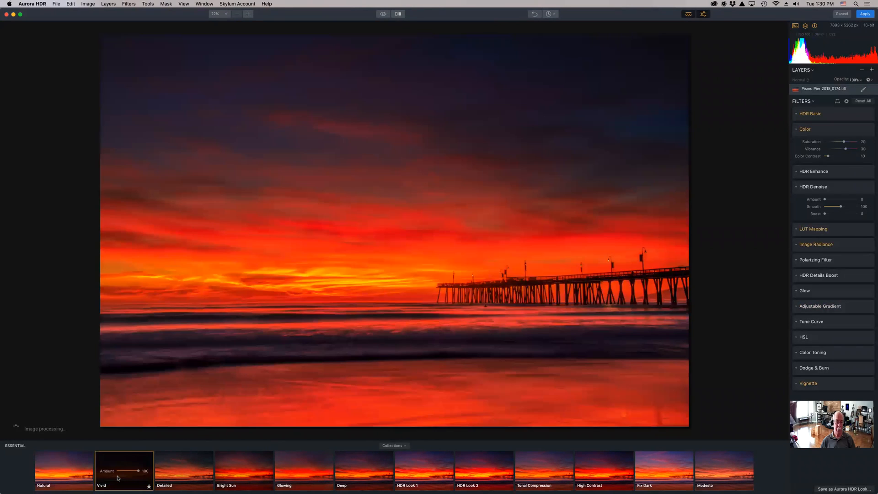
pyautogui.press('super+z')
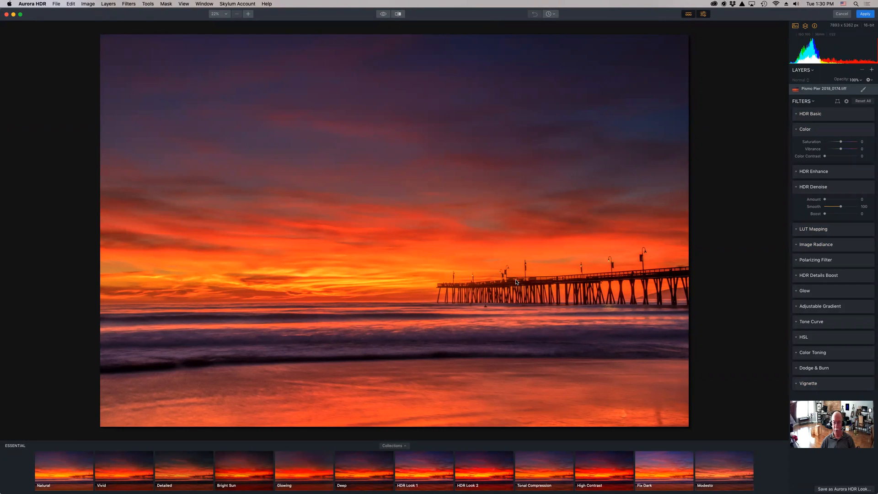
pyautogui.click(666, 471)
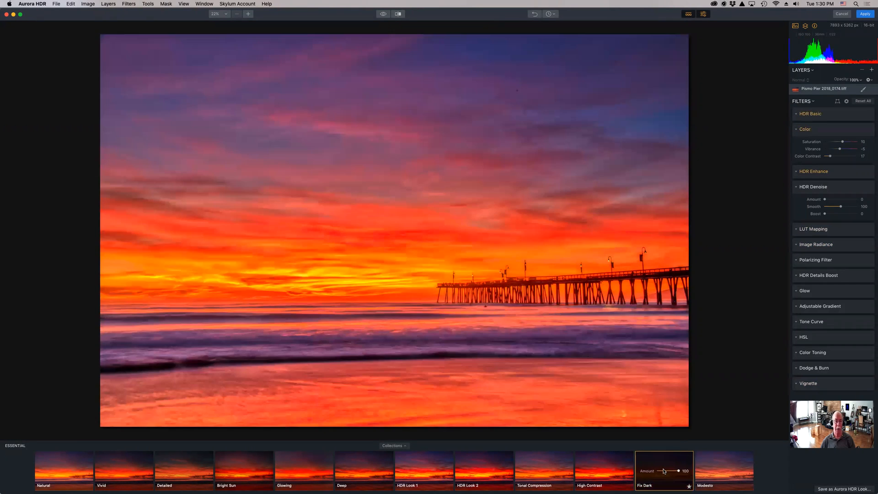
pyautogui.press('super+z')
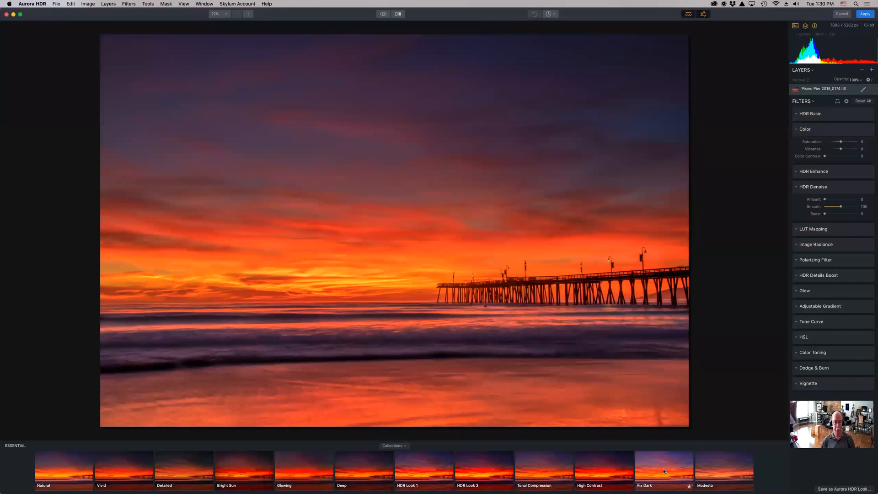
pyautogui.click(733, 465)
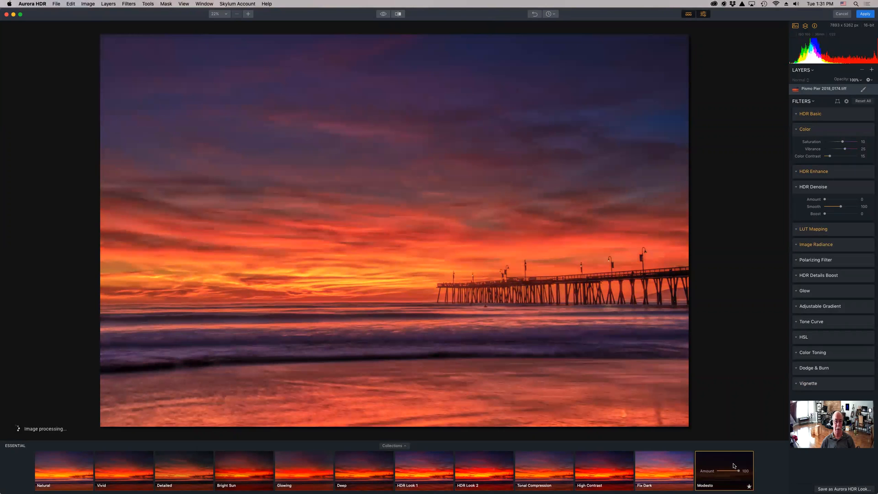
pyautogui.press('super+z')
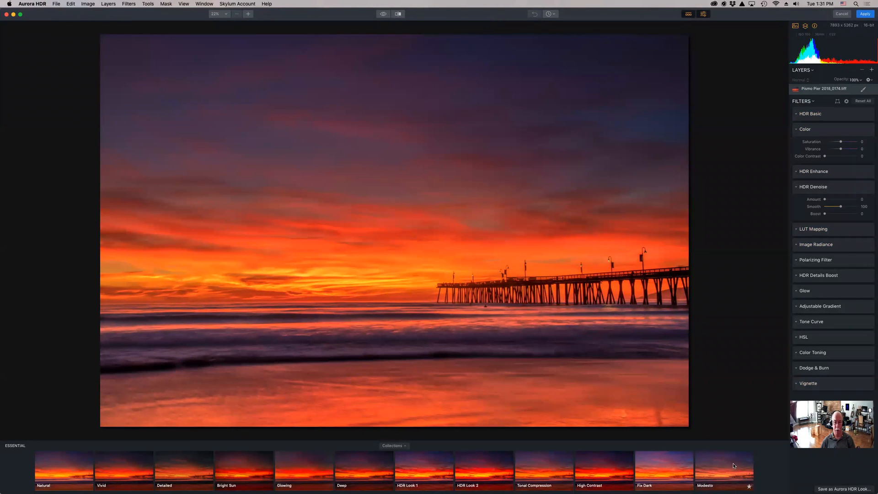
pyautogui.click(734, 465)
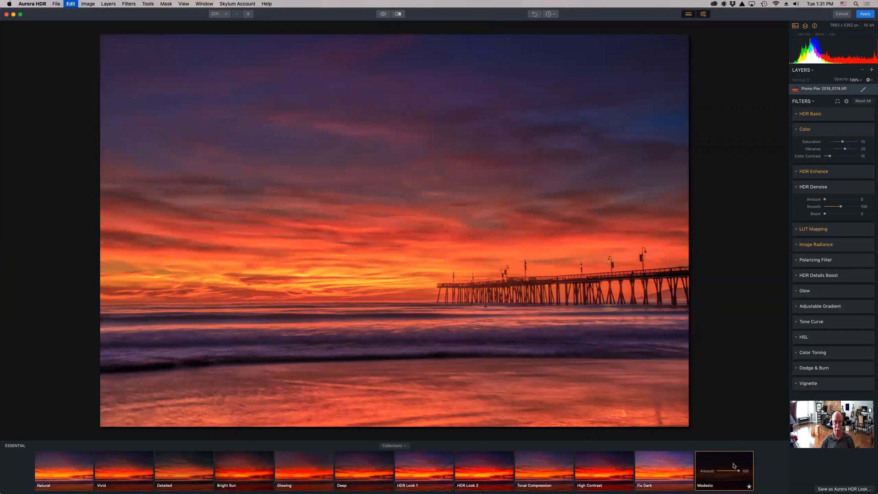
pyautogui.press('super+z')
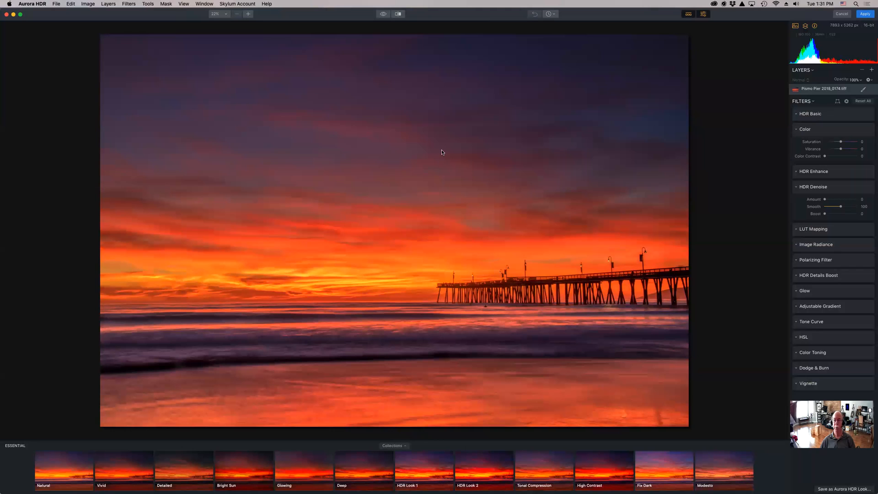
# Step: Apply the Aurora HDR result to the photo and compare it with the Crop state in the history, ending on the HDR version
pyautogui.click(871, 14)
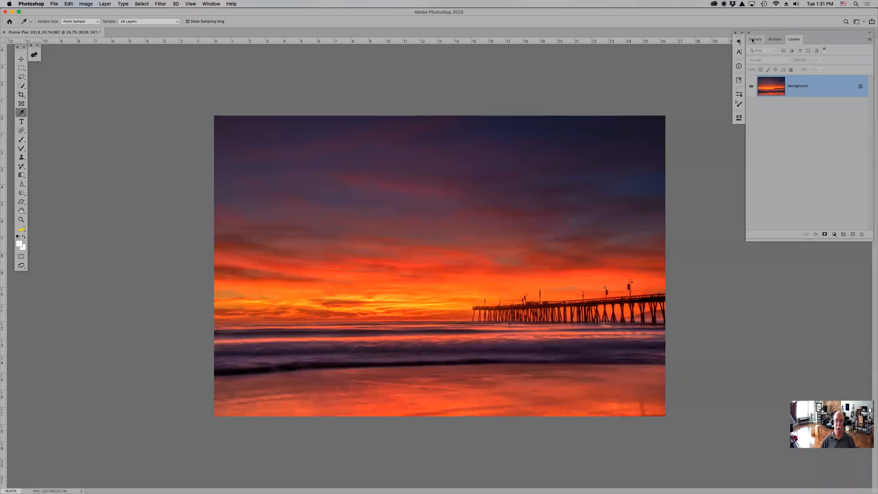
pyautogui.click(754, 40)
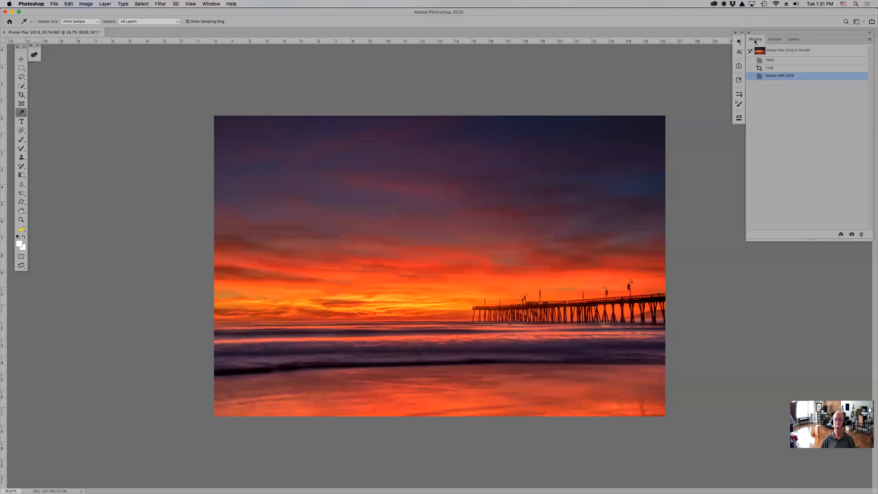
pyautogui.click(770, 69)
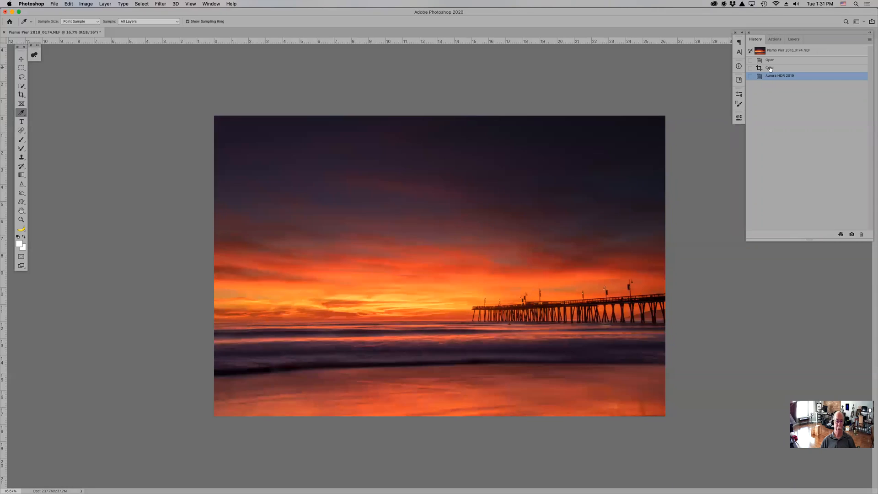
pyautogui.click(772, 77)
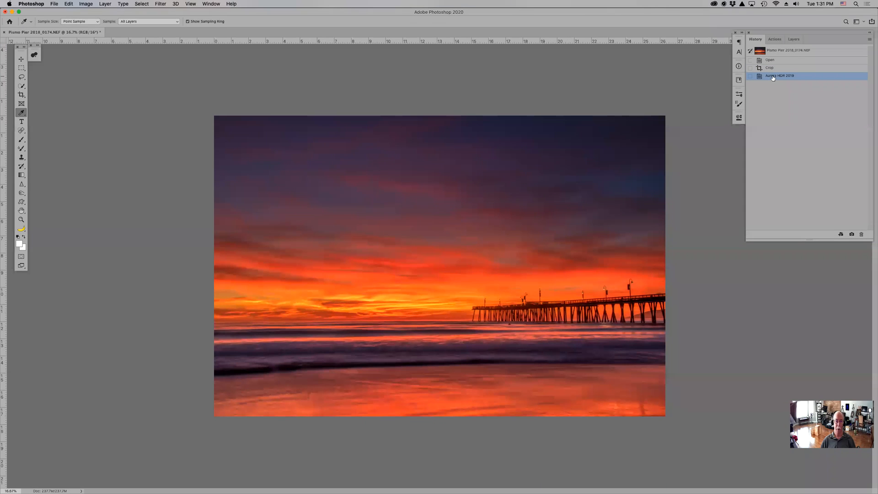
pyautogui.click(772, 69)
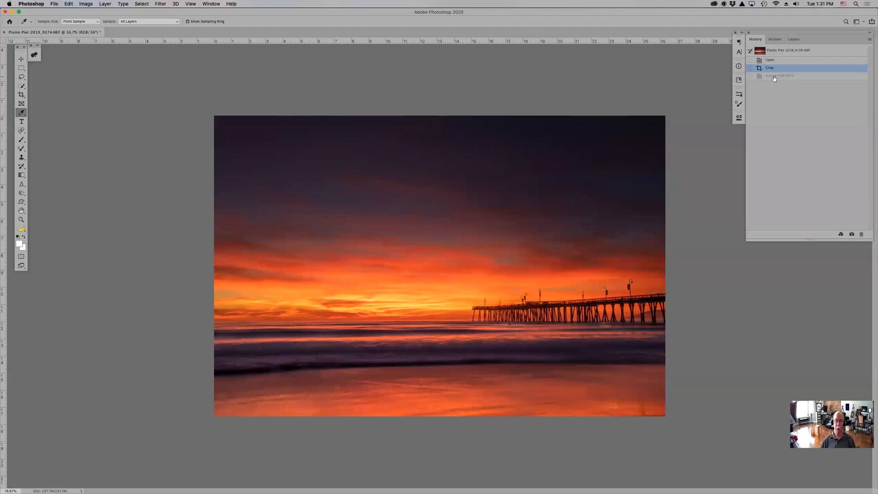
pyautogui.click(775, 77)
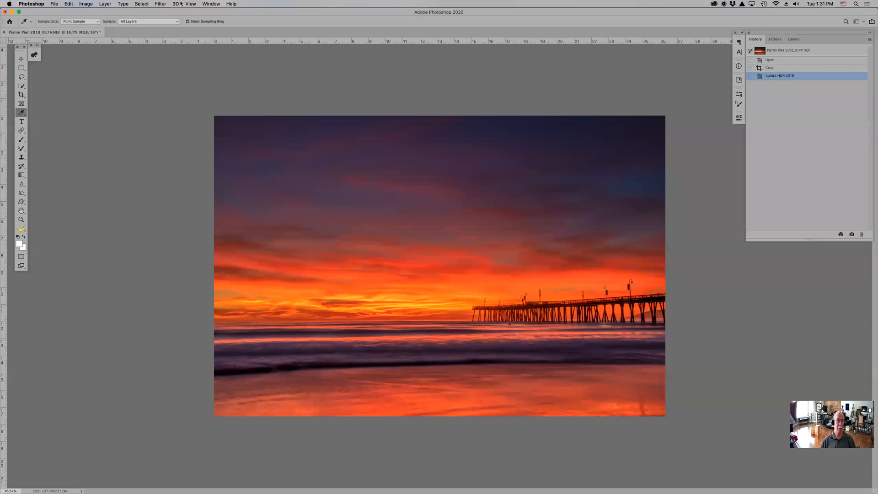
pyautogui.click(73, 4)
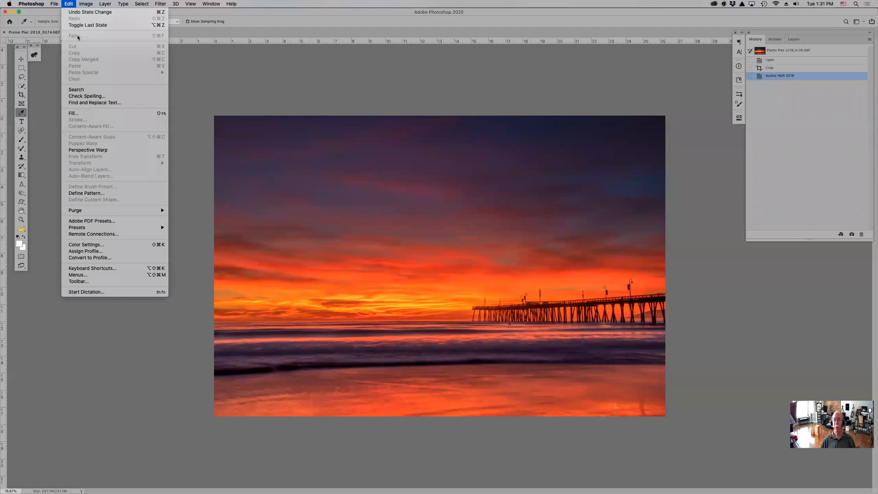
pyautogui.click(328, 4)
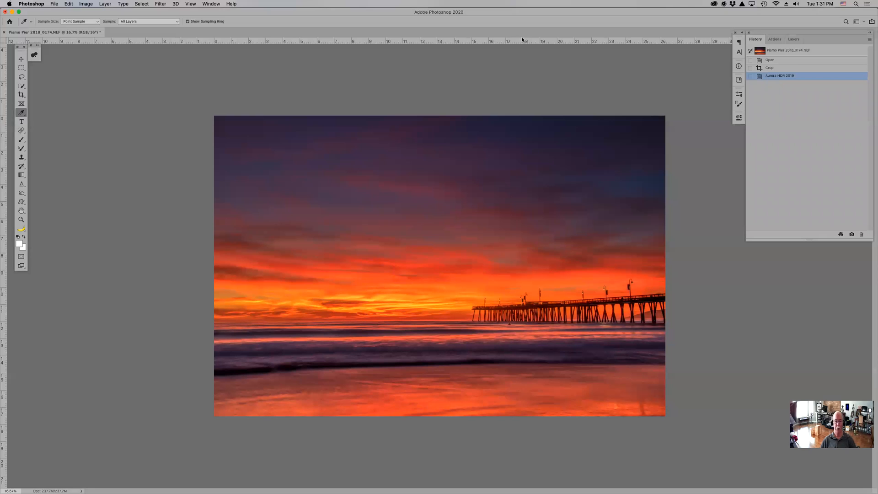
pyautogui.click(232, 4)
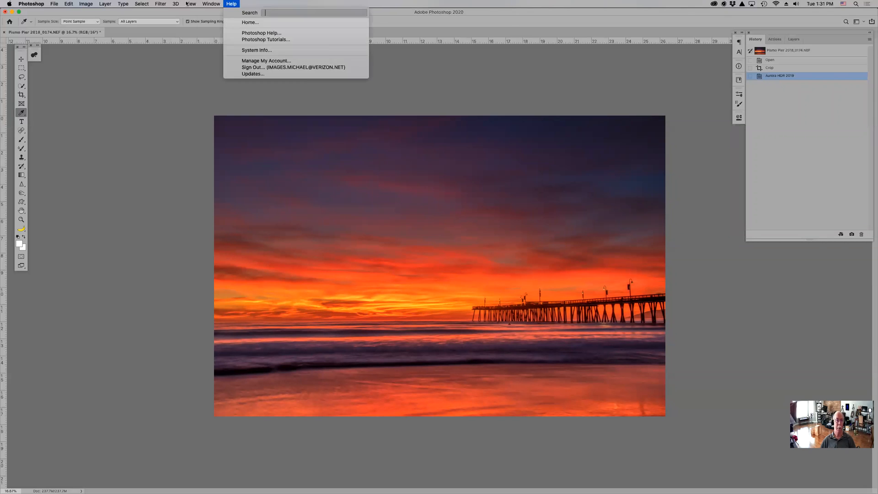
# Step: Open the Camera Raw Filter and raise the purple sky's Color Mixer saturation to Purples +63 and Magentas +9
pyautogui.click(166, 5)
pyautogui.click(166, 4)
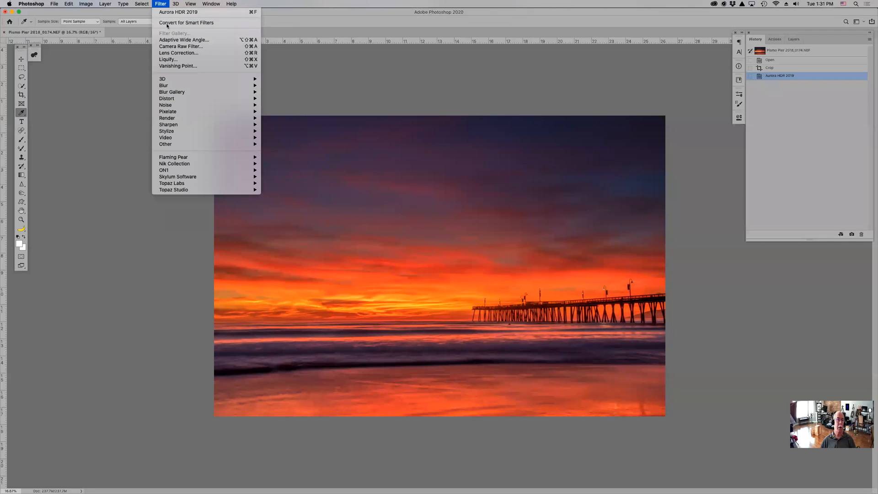
pyautogui.click(178, 47)
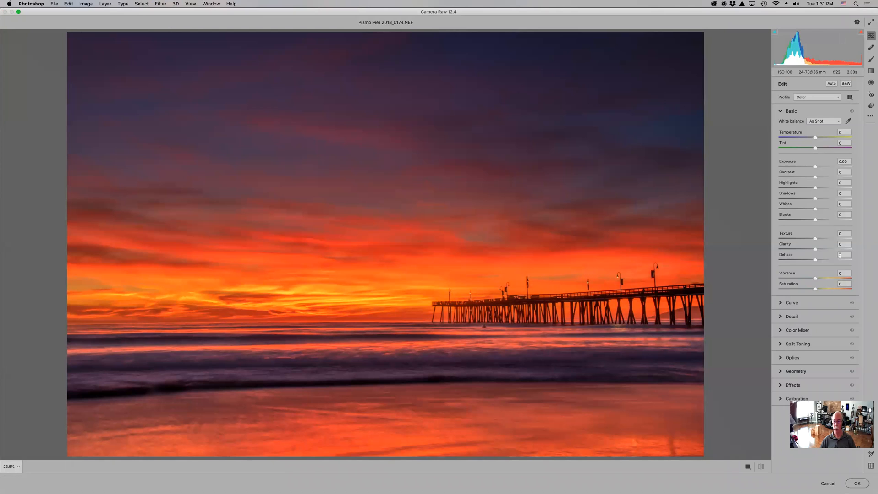
pyautogui.click(781, 330)
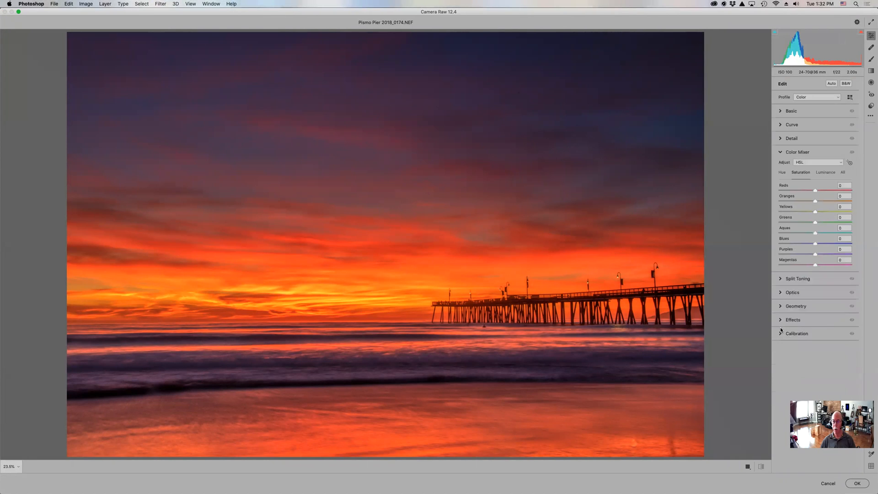
pyautogui.click(849, 163)
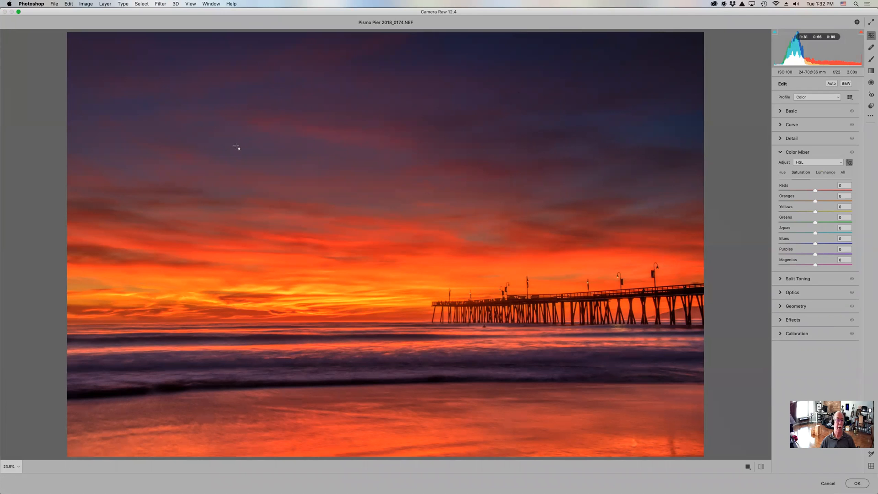
pyautogui.moveTo(236, 146); pyautogui.dragTo(237, 124)
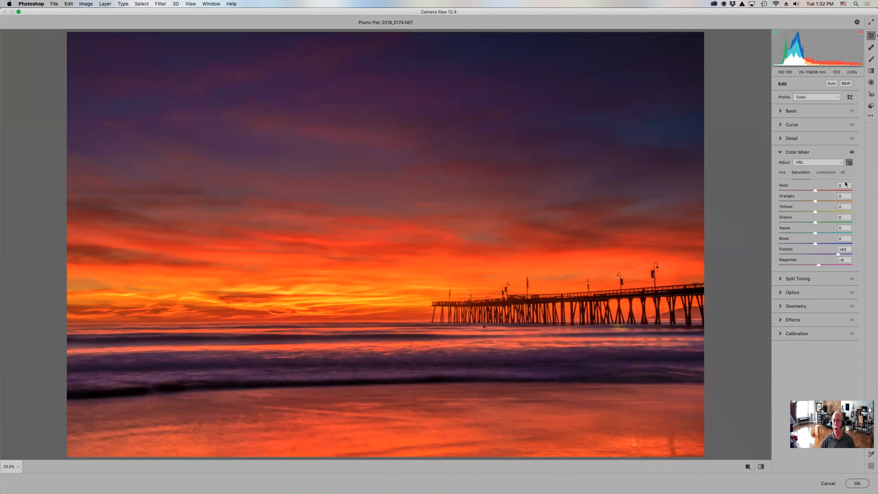
# Step: Lower the orange sky's saturation to Reds -11 and Oranges -10, and apply the Camera Raw Filter to the photo
pyautogui.click(849, 163)
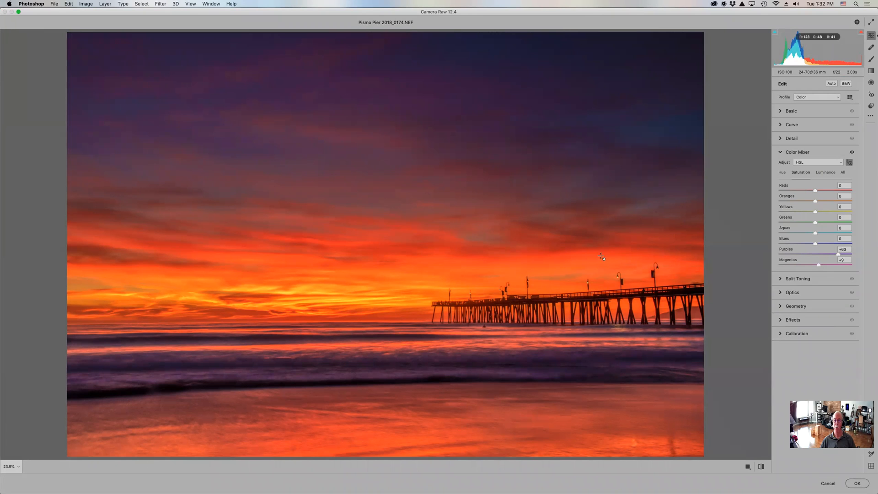
pyautogui.moveTo(584, 260); pyautogui.dragTo(585, 263)
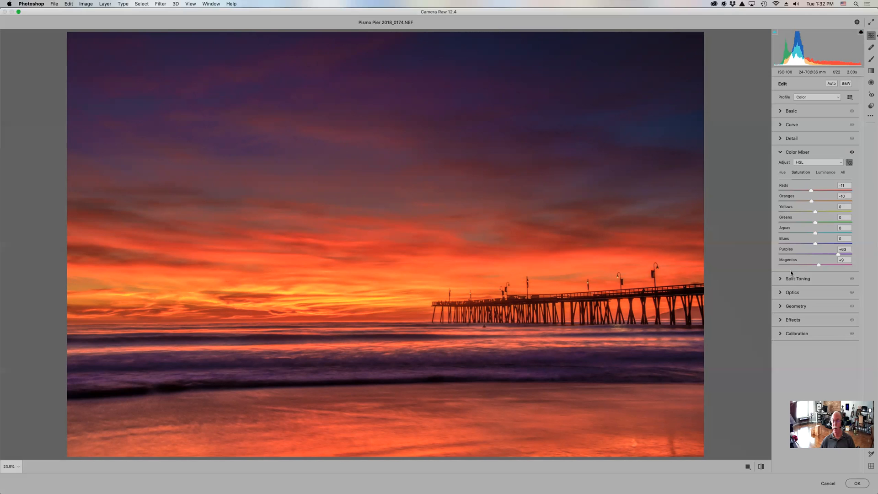
pyautogui.click(826, 173)
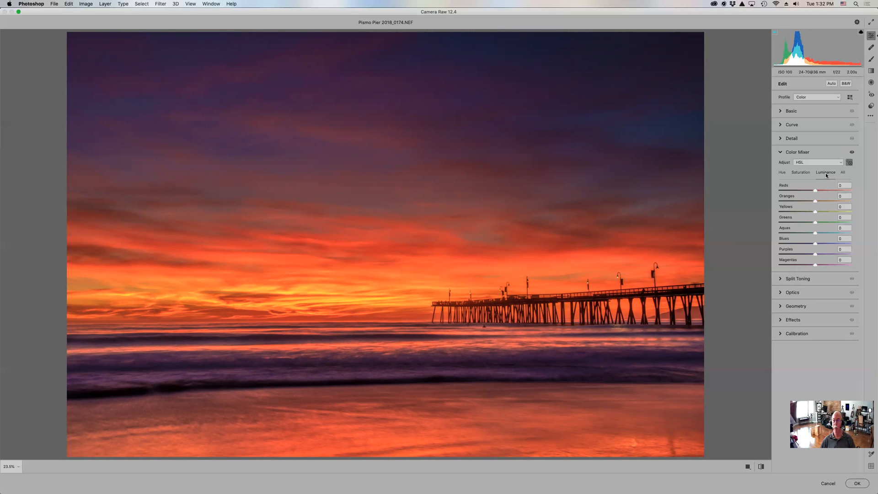
pyautogui.click(849, 163)
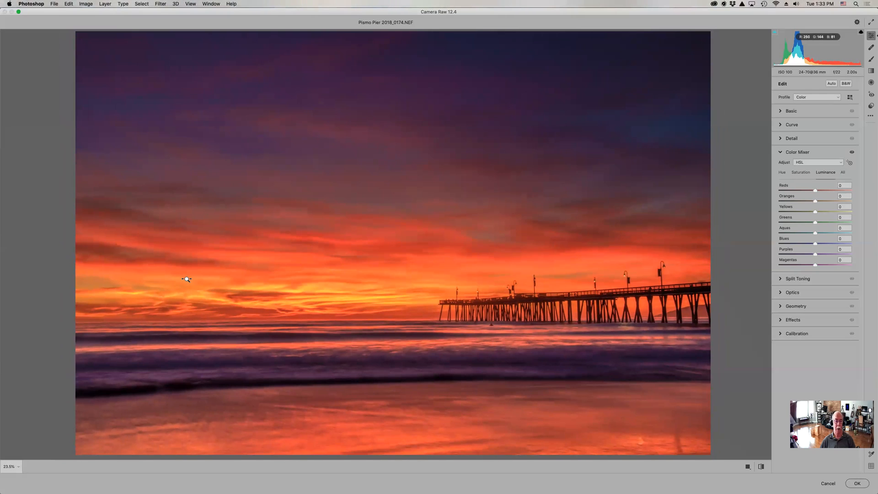
pyautogui.click(857, 484)
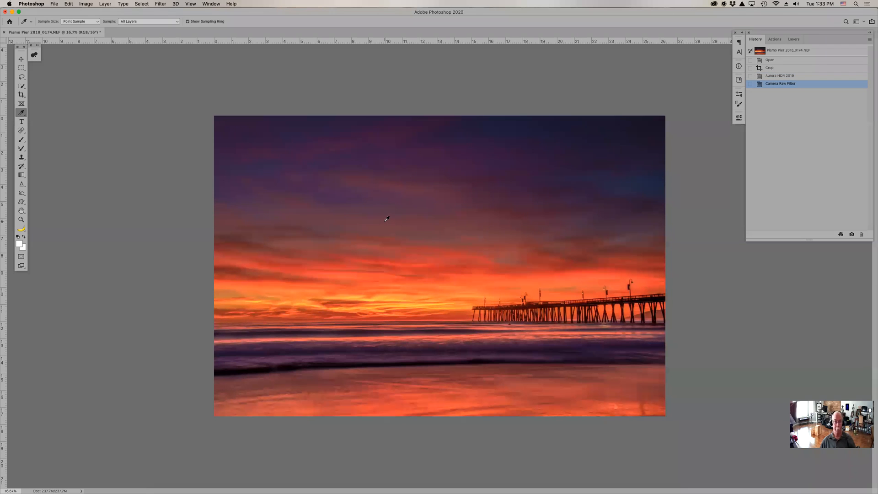
# Step: Crop the photo to a panoramic strip around the pier, trimming the upper sky, the lower sand and the left edge
pyautogui.press('c')
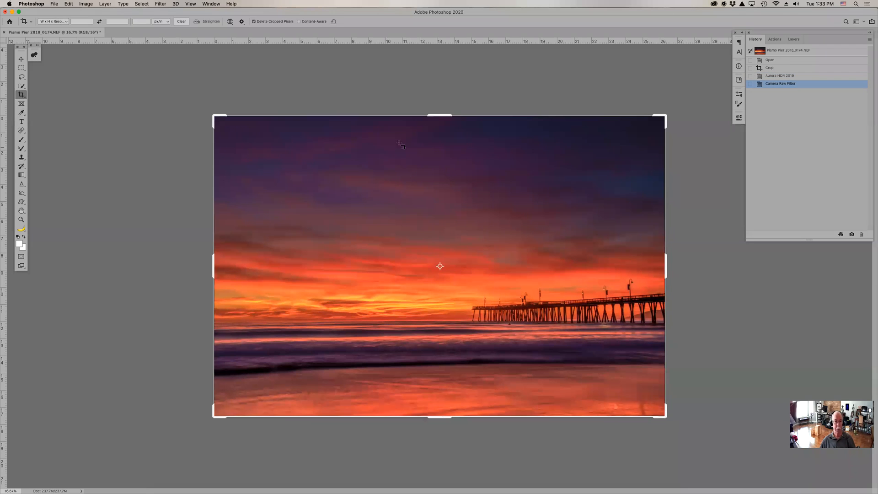
pyautogui.moveTo(439, 116); pyautogui.dragTo(442, 183)
pyautogui.moveTo(445, 294); pyautogui.dragTo(445, 318)
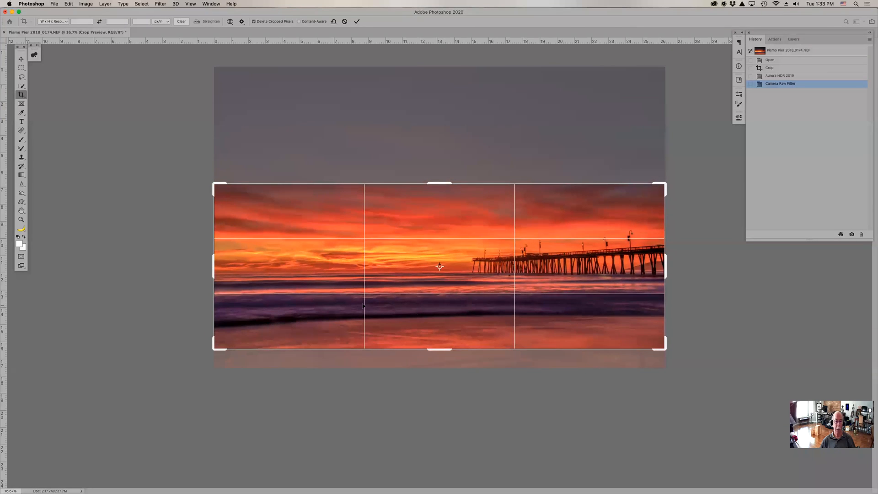
pyautogui.moveTo(212, 264); pyautogui.dragTo(249, 264)
pyautogui.moveTo(436, 349); pyautogui.dragTo(436, 341)
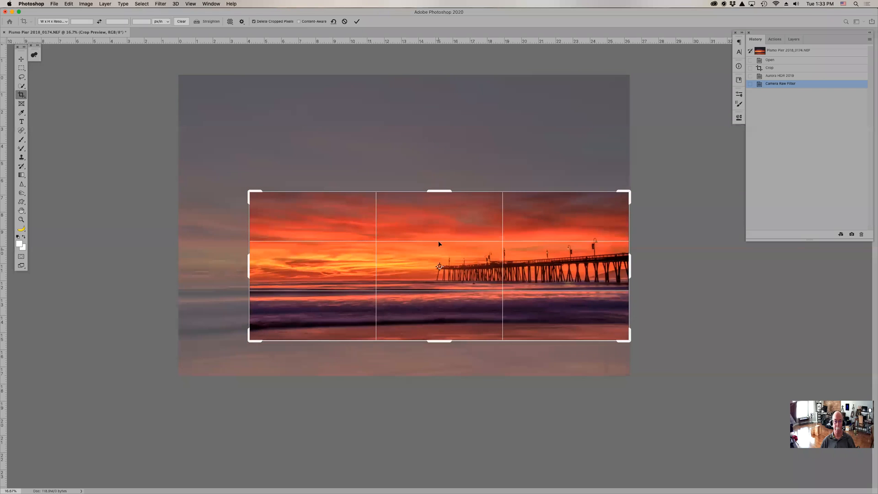
pyautogui.moveTo(443, 197); pyautogui.dragTo(442, 198)
pyautogui.press('Return')
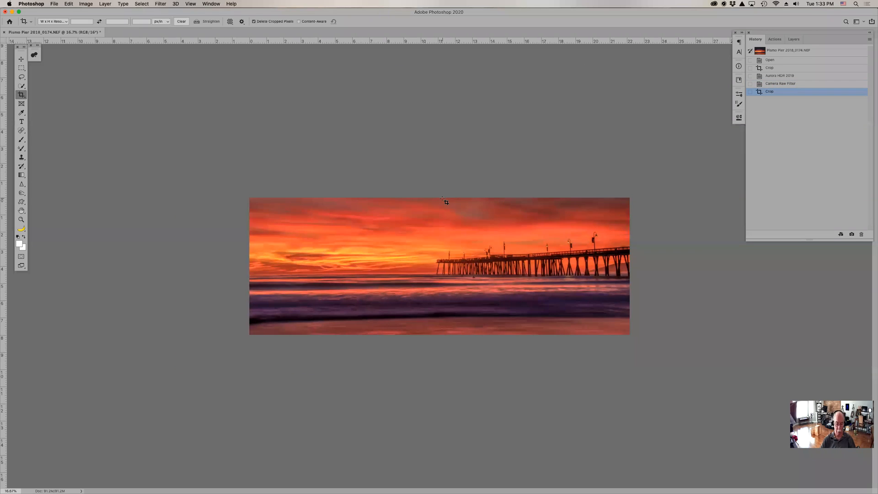
# Step: Lasso each of the two dark shapes in the water near the pier's end and remove it with a fill
pyautogui.press('super+0')
pyautogui.press('super+minus')
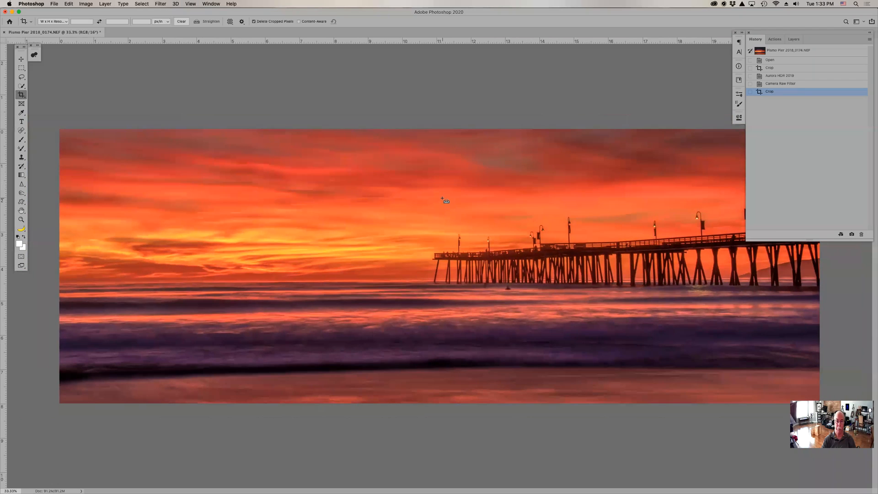
pyautogui.press('z')
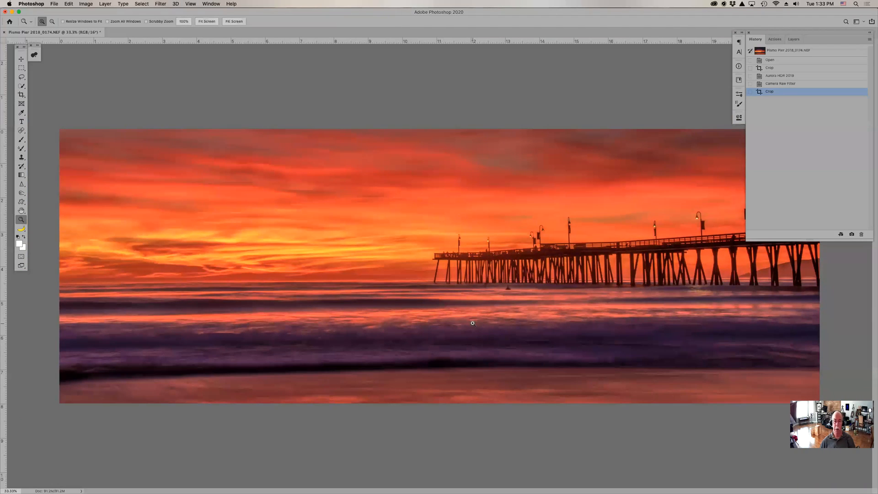
pyautogui.moveTo(474, 262); pyautogui.dragTo(539, 314)
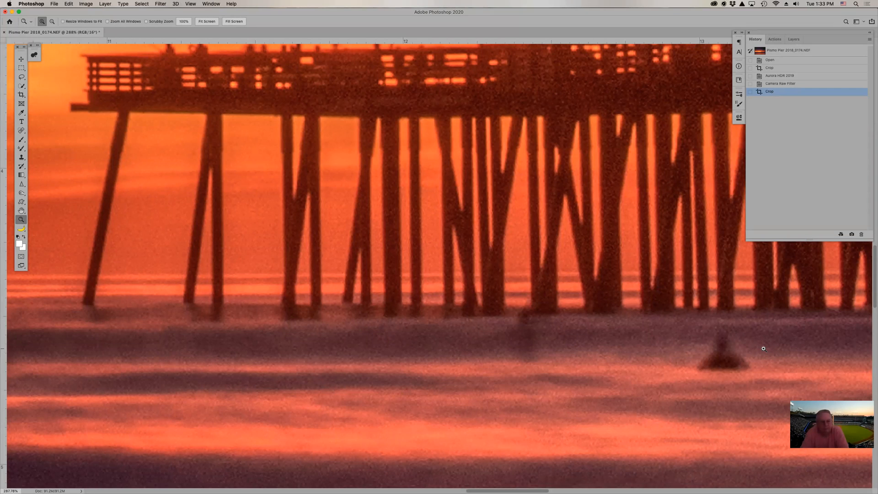
pyautogui.press('l')
pyautogui.moveTo(735, 327)
pyautogui.mouseDown()
pyautogui.moveTo(709, 337)
pyautogui.moveTo(695, 363)
pyautogui.moveTo(737, 374)
pyautogui.moveTo(760, 349)
pyautogui.moveTo(744, 332)
pyautogui.mouseUp()
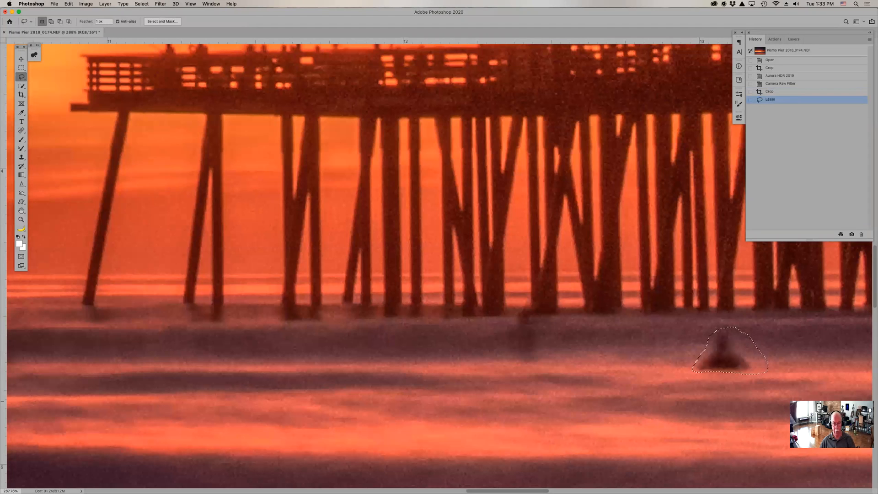
pyautogui.press('F5')
pyautogui.moveTo(512, 309)
pyautogui.mouseDown()
pyautogui.moveTo(511, 359)
pyautogui.moveTo(542, 355)
pyautogui.moveTo(541, 321)
pyautogui.moveTo(513, 309)
pyautogui.mouseUp()
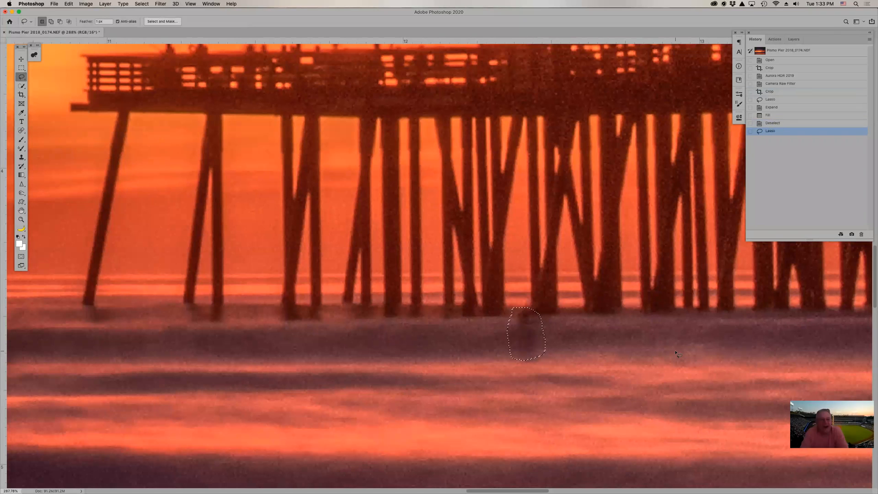
pyautogui.press('F5')
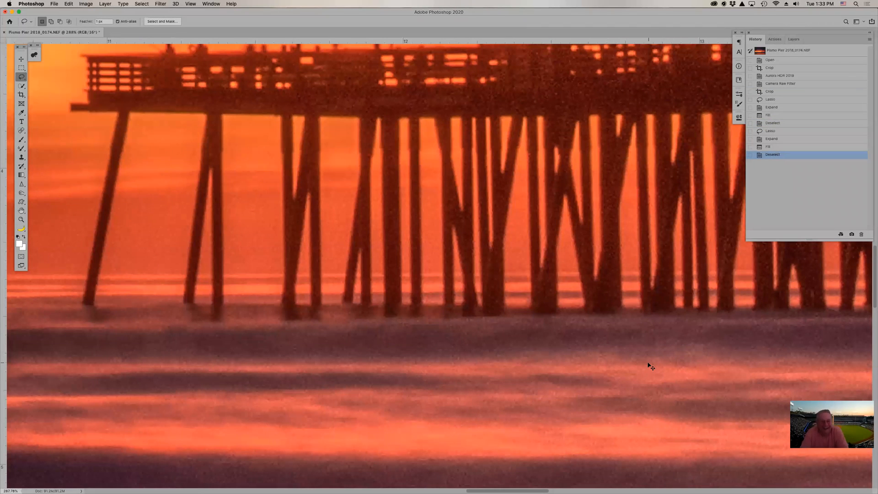
# Step: Reduce the brush size and set the foreground color to a pale yellow with hue 51° for painting the pier lamps
pyautogui.press('super+0')
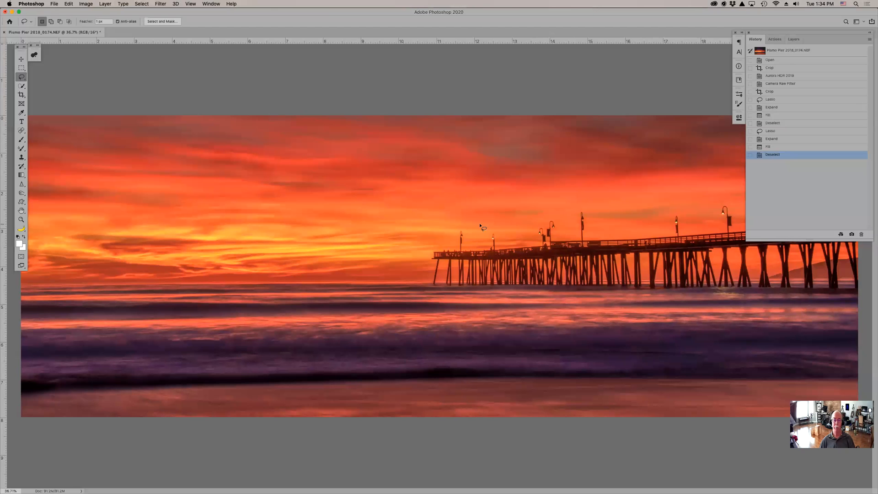
pyautogui.press('z')
pyautogui.moveTo(417, 200); pyautogui.dragTo(597, 324)
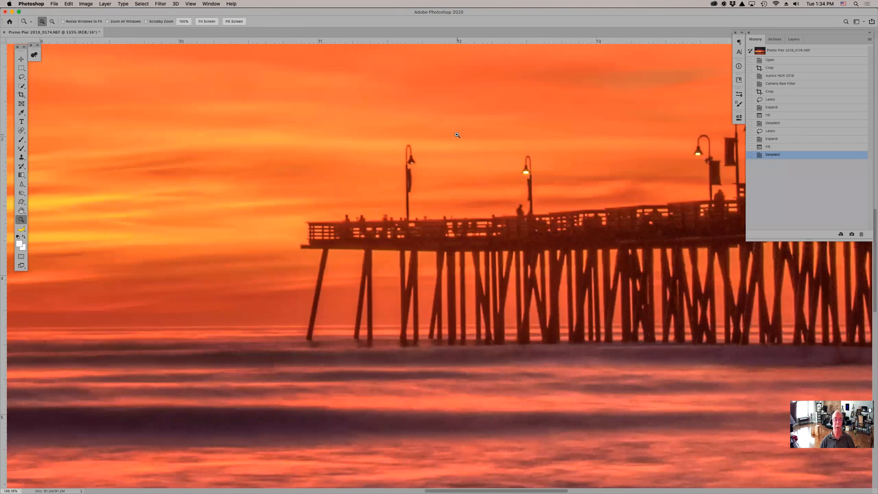
pyautogui.press('b')
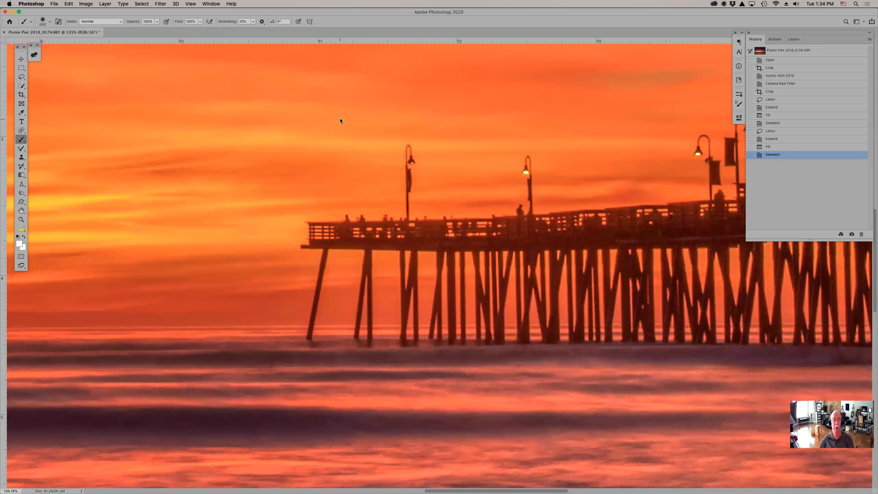
pyautogui.press('[')
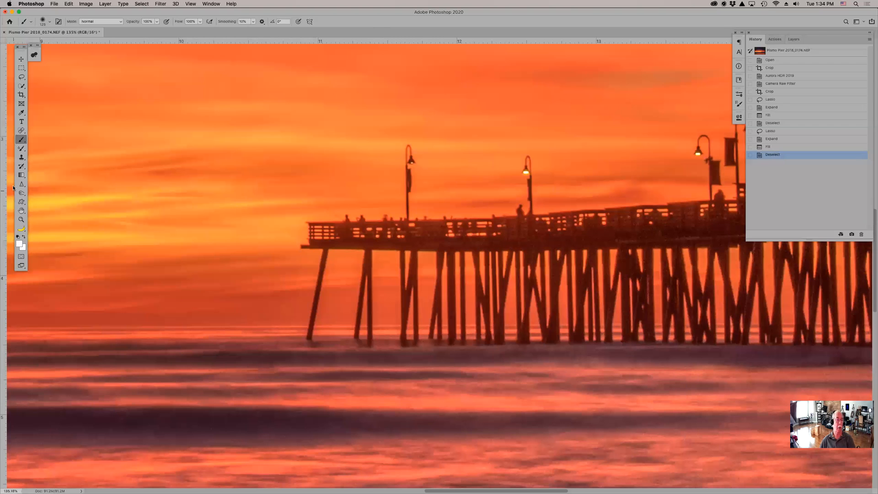
pyautogui.click(17, 244)
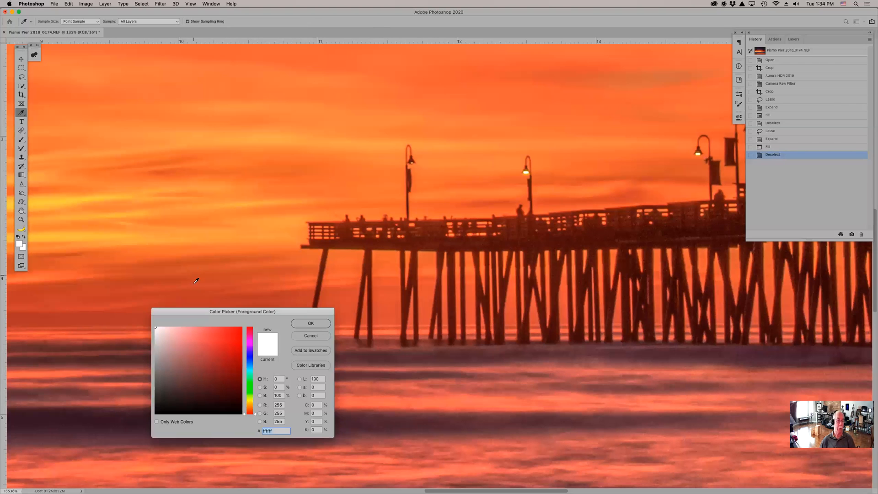
pyautogui.moveTo(256, 414); pyautogui.dragTo(256, 402)
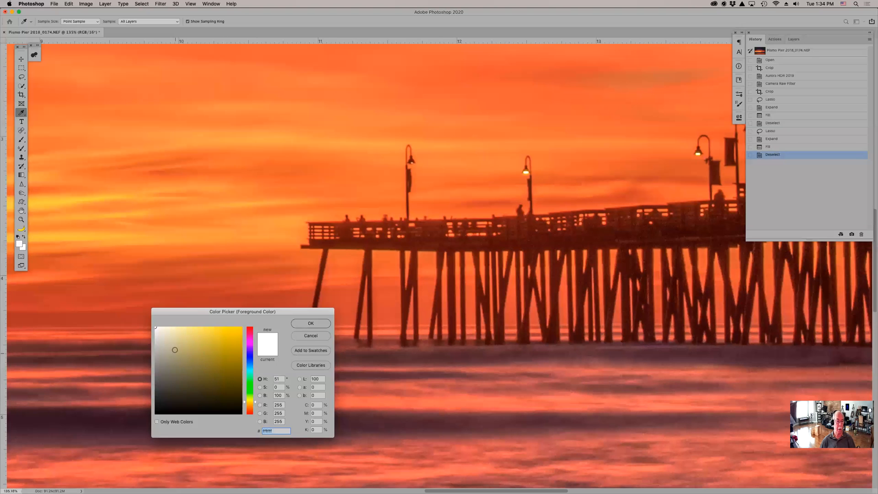
pyautogui.click(179, 328)
pyautogui.click(305, 324)
pyautogui.press('b')
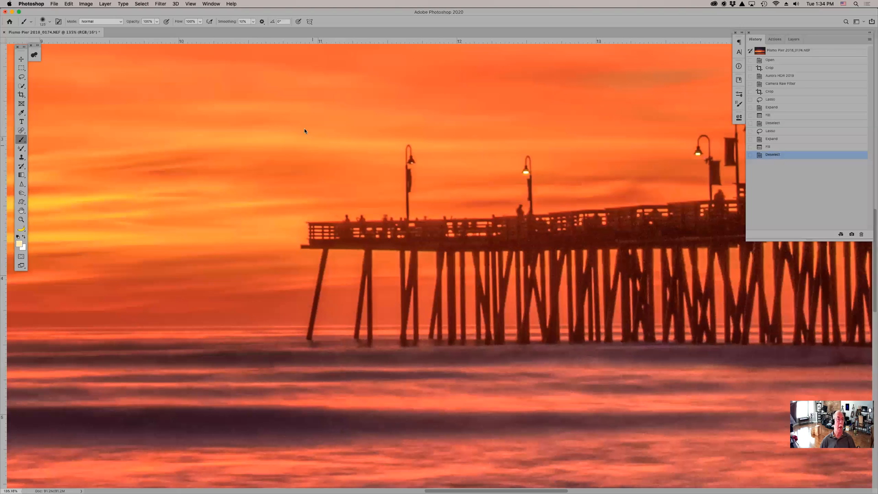
# Step: Load the STAR 26 brush preset and set its opacity to 44%
pyautogui.click(26, 22)
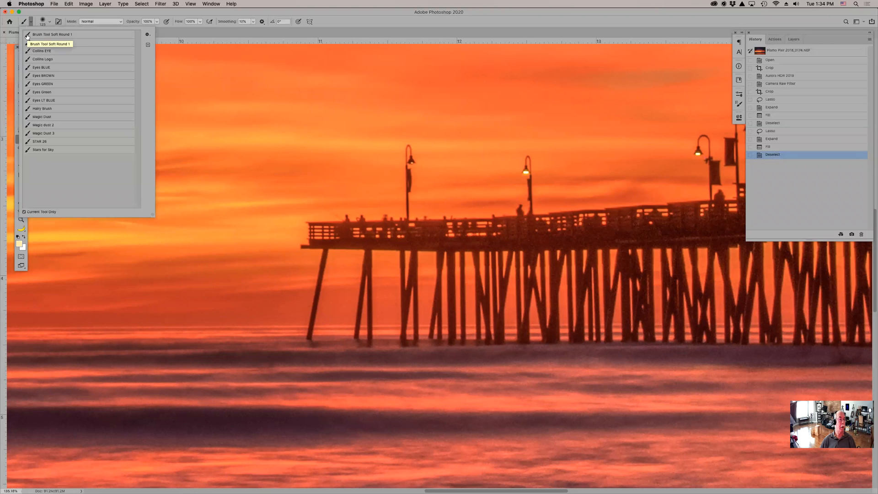
pyautogui.click(44, 142)
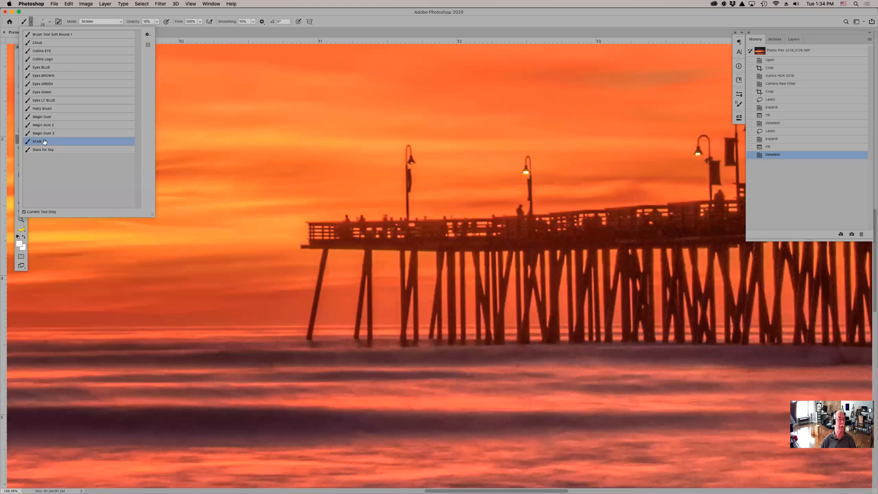
pyautogui.doubleClick(44, 142)
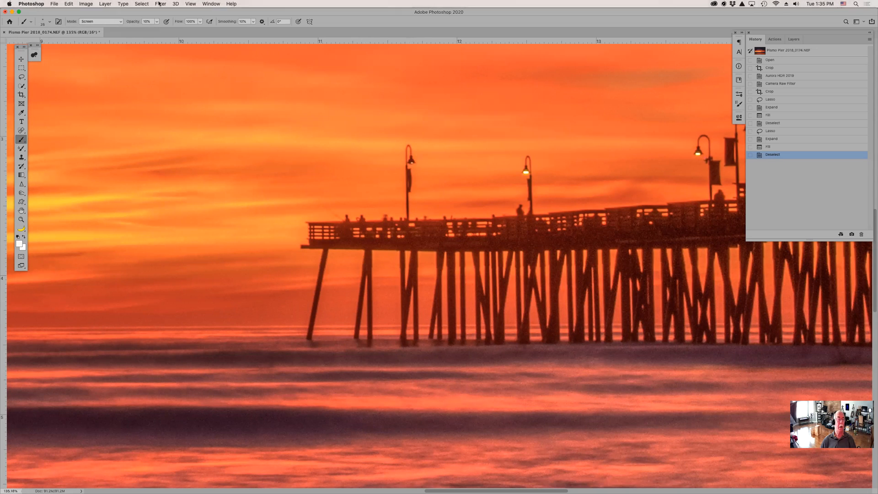
pyautogui.click(120, 22)
pyautogui.click(119, 21)
pyautogui.moveTo(135, 21); pyautogui.dragTo(146, 22)
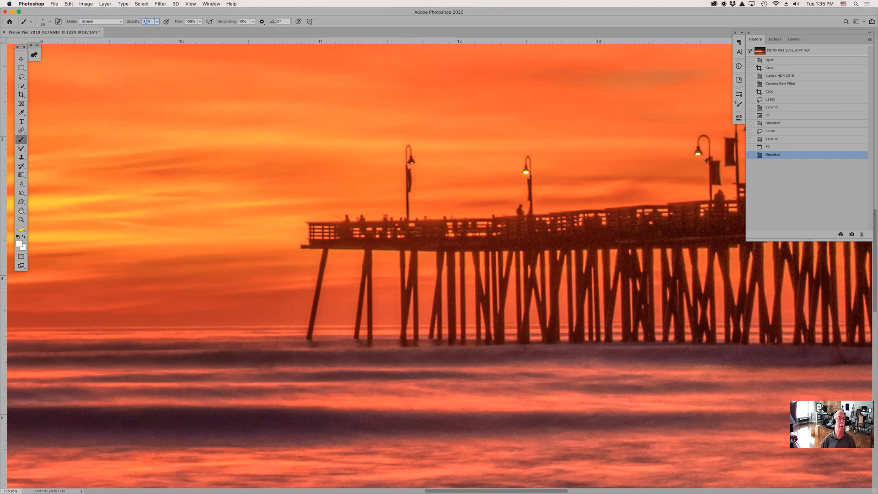
# Step: Paint repeated white dabs with the star brush on the lamp at the pier's far end
pyautogui.click(411, 163)
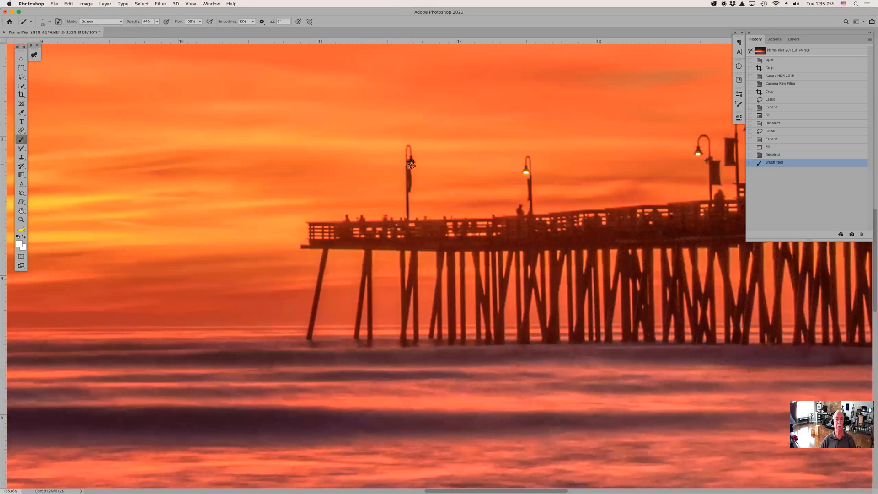
pyautogui.click(411, 163)
pyautogui.click(411, 162)
pyautogui.click(411, 162)
pyautogui.click(412, 162)
pyautogui.click(412, 162)
pyautogui.click(412, 163)
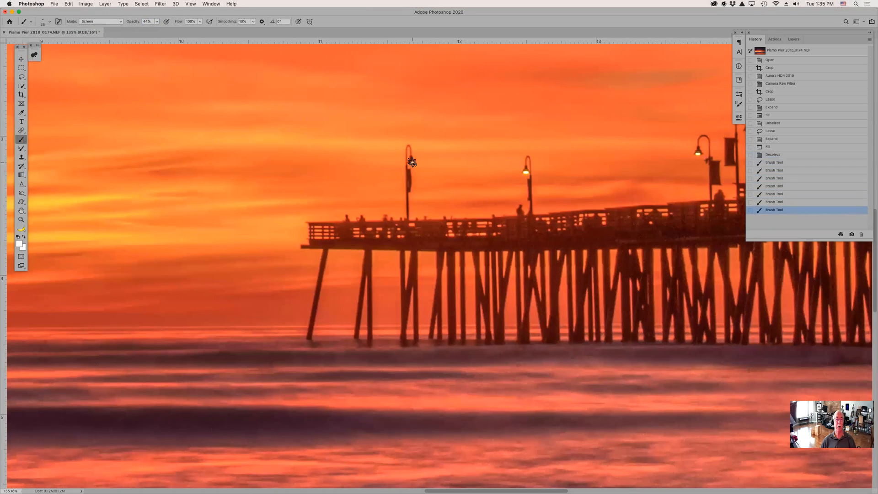
pyautogui.click(412, 162)
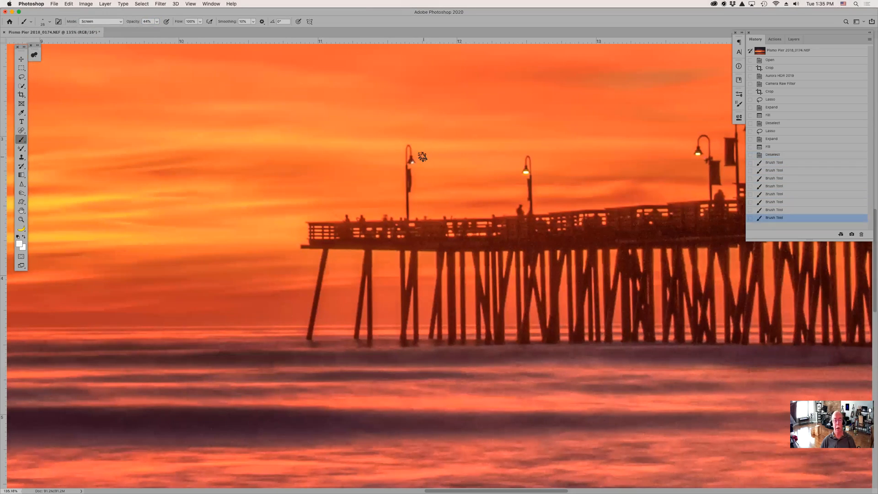
# Step: Enlarge the star brush and add more dabs over the same lamp to strengthen its glow
pyautogui.press(']')
pyautogui.press(']')
pyautogui.press(']')
pyautogui.press(']')
pyautogui.click(412, 164)
pyautogui.click(412, 163)
pyautogui.click(411, 163)
pyautogui.click(412, 163)
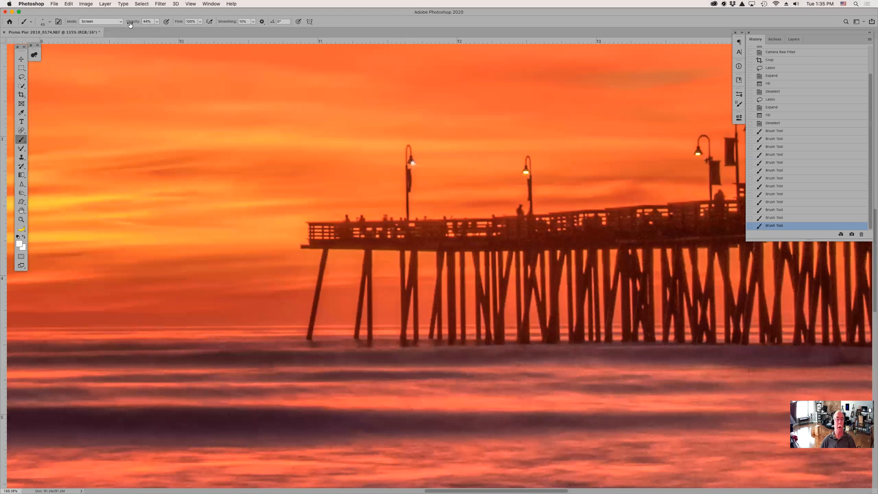
# Step: Paint white star dabs on the second lamp from the pier's far end and build up the glow on the end lamp
pyautogui.click(525, 172)
pyautogui.click(526, 173)
pyautogui.click(526, 172)
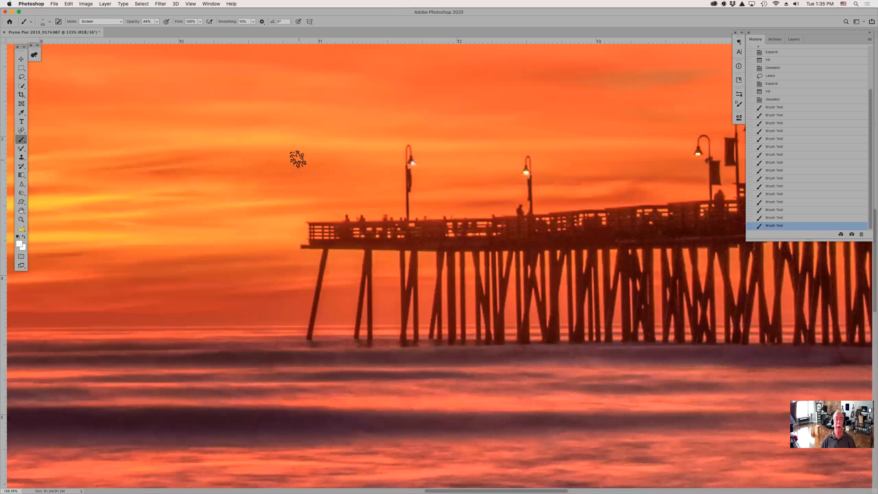
pyautogui.click(409, 162)
pyautogui.click(409, 162)
pyautogui.click(409, 162)
pyautogui.click(409, 163)
pyautogui.click(410, 163)
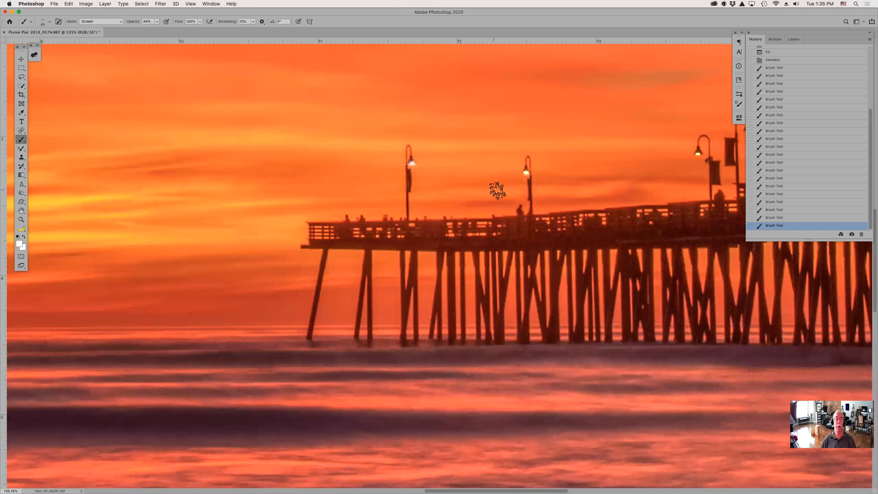
# Step: Dab the star brush on the third lamp from the pier's far end and enlarge the brush to 70 px
pyautogui.click(697, 154)
pyautogui.click(698, 154)
pyautogui.press(']')
pyautogui.press(']')
pyautogui.press(']')
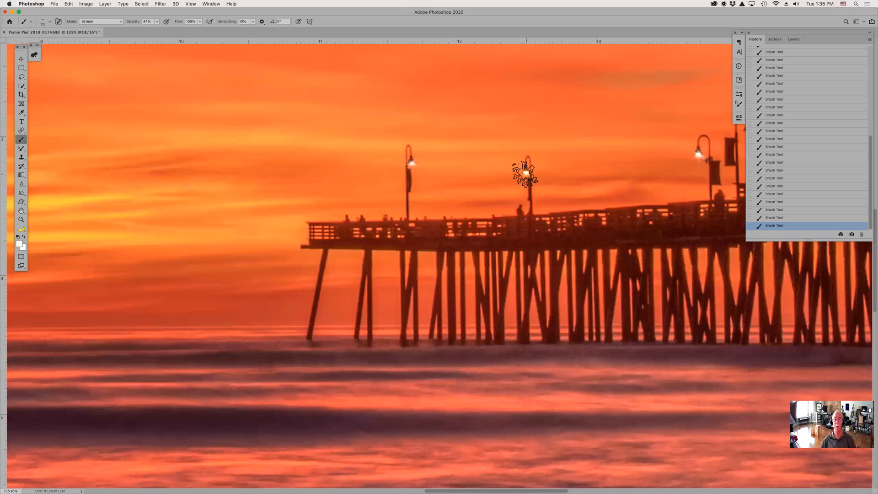
pyautogui.moveTo(564, 151); pyautogui.dragTo(235, 174)
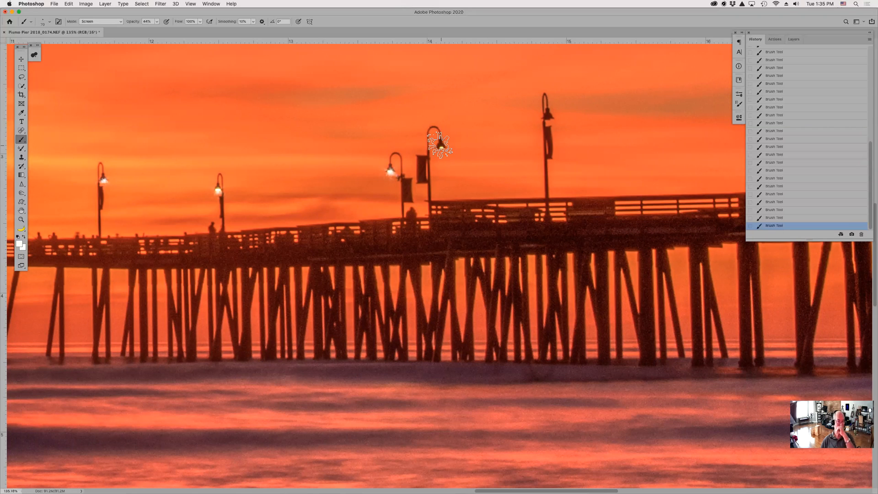
pyautogui.click(30, 22)
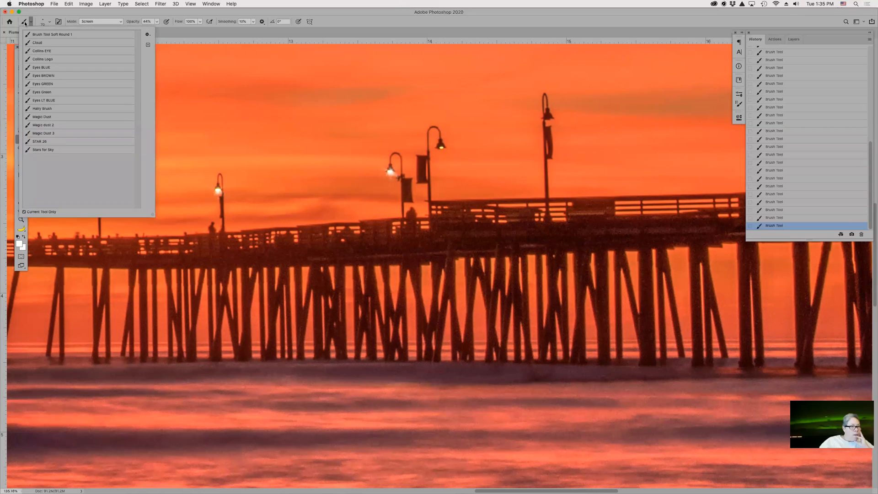
pyautogui.click(390, 18)
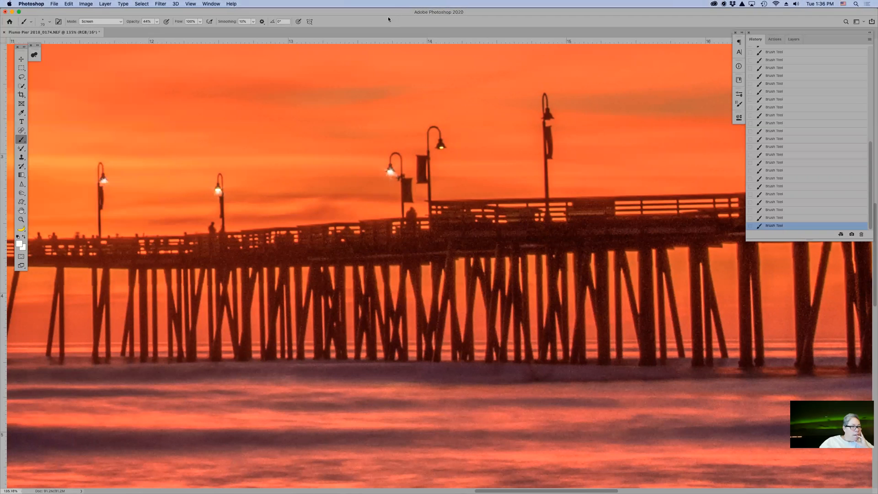
pyautogui.rightClick(442, 149)
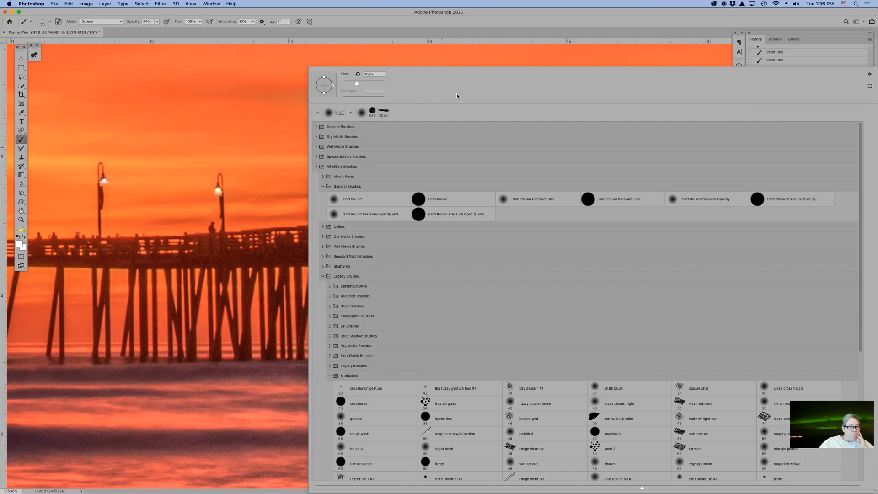
pyautogui.press('Return')
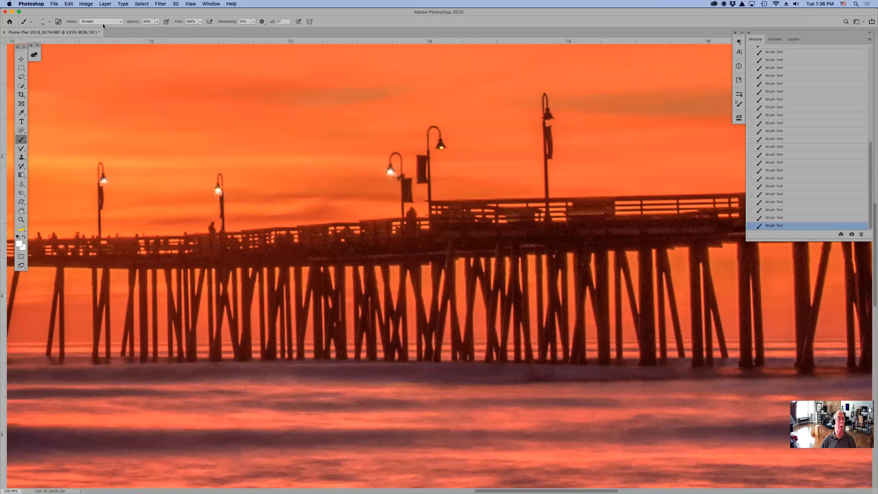
# Step: Change the brush blend mode to Lighten and dab a star on the tall fifth lamp from the pier's far end
pyautogui.click(117, 23)
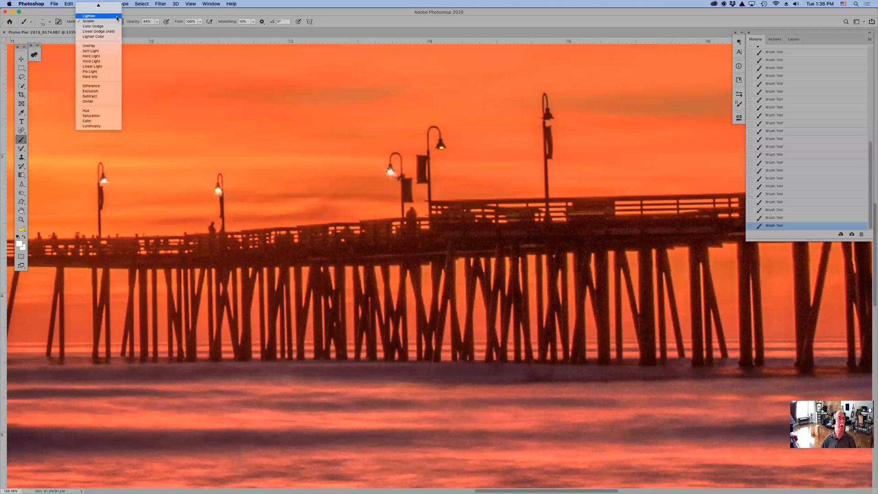
pyautogui.click(89, 16)
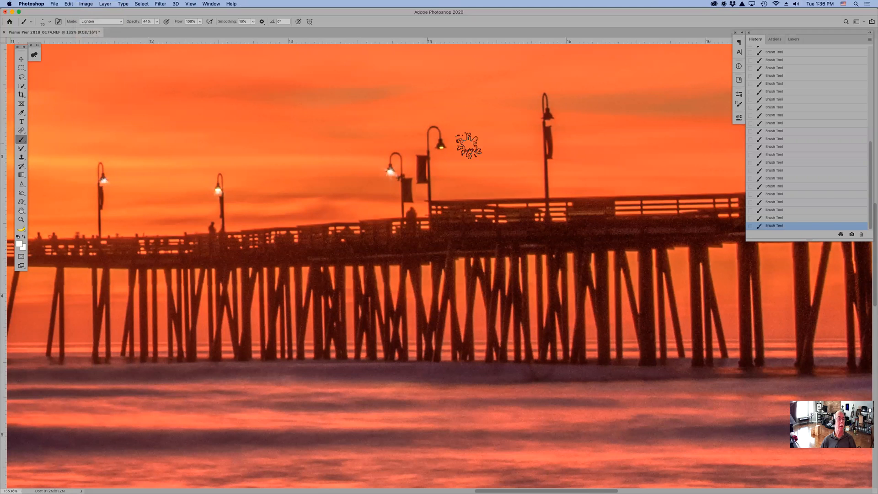
pyautogui.click(549, 120)
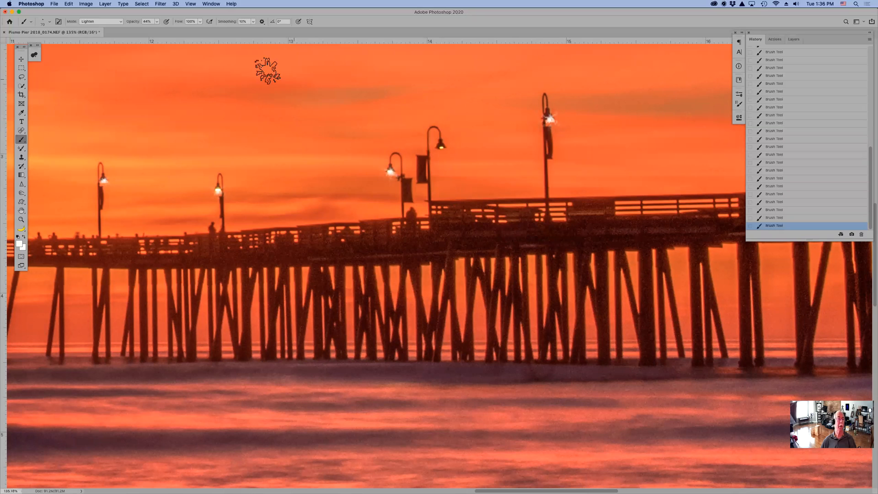
# Step: Set the brush blend mode to Normal and paint star dabs on the remaining unlit lamps nearer the shore
pyautogui.click(85, 4)
pyautogui.moveTo(86, 13)
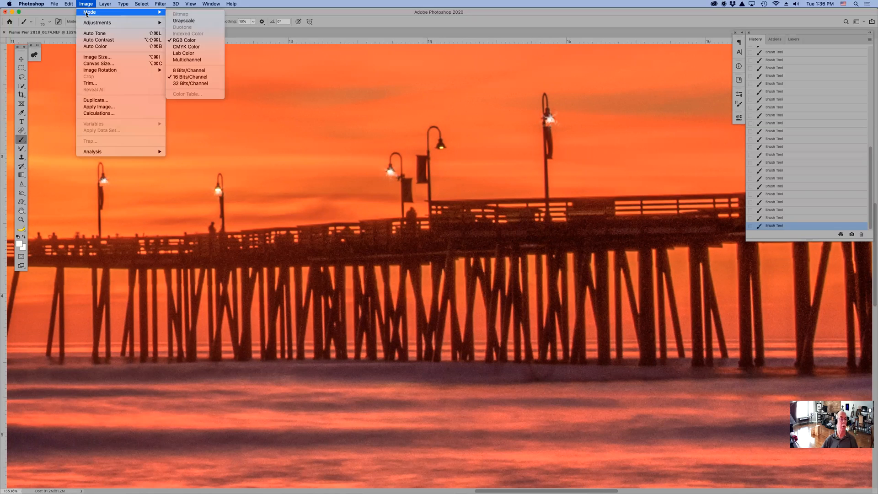
pyautogui.click(84, 3)
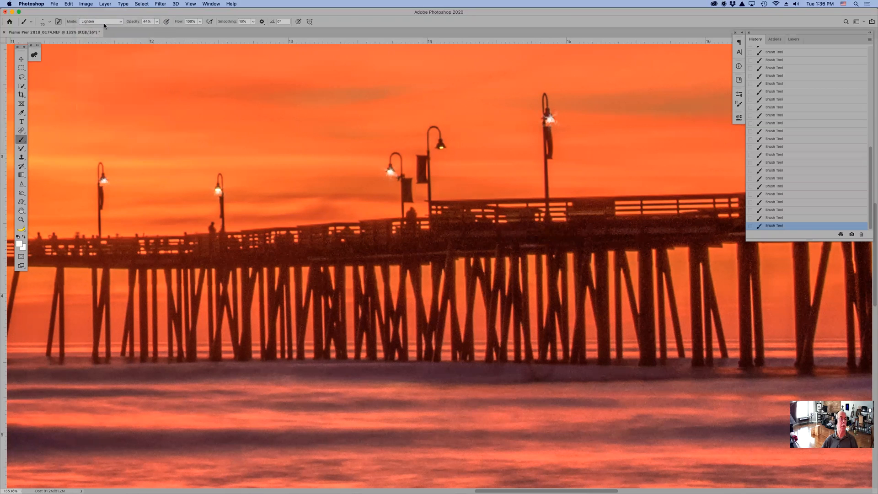
pyautogui.click(104, 22)
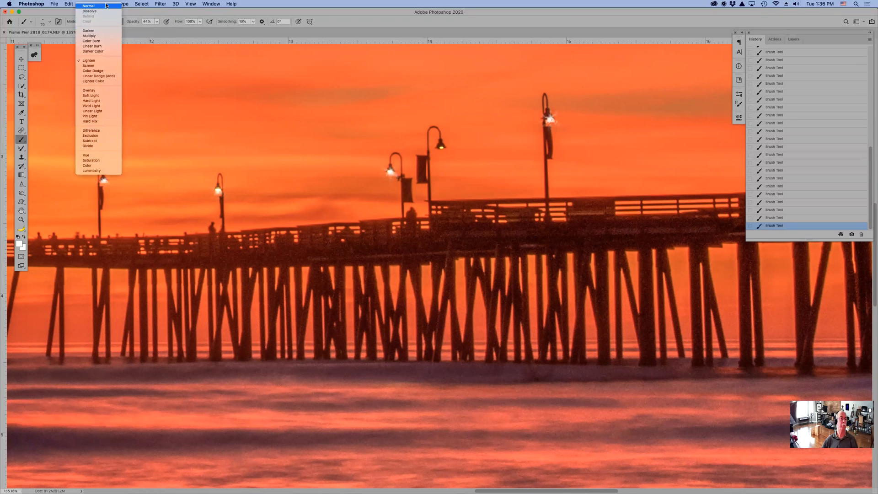
pyautogui.click(106, 5)
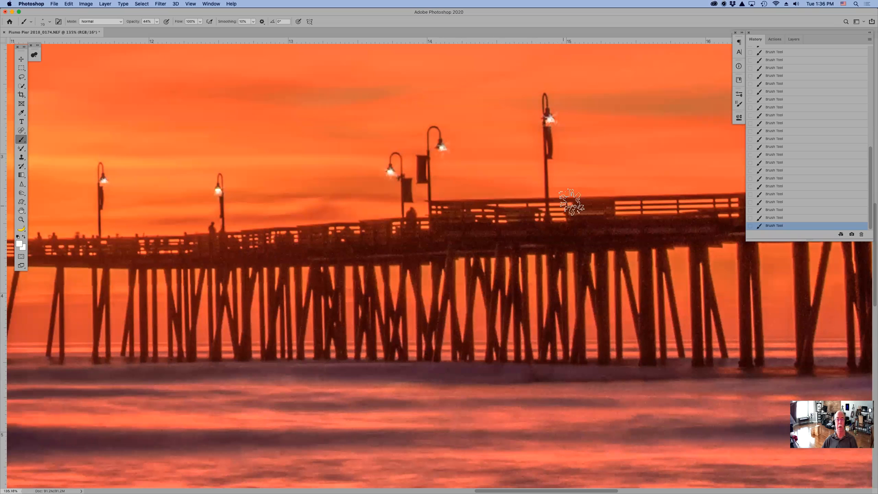
pyautogui.moveTo(612, 171); pyautogui.dragTo(448, 207)
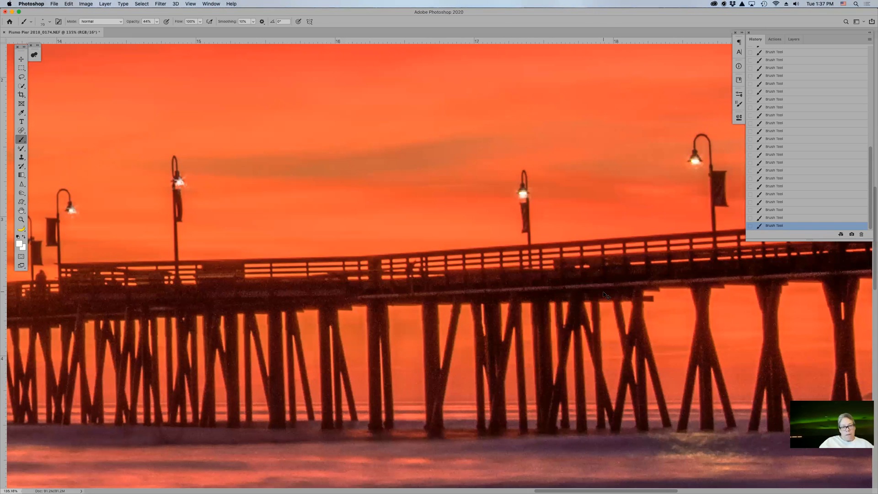
# Step: Fit the whole image in view, collapse the History panel and rotate the star brush tip to 130°
pyautogui.press('super+0')
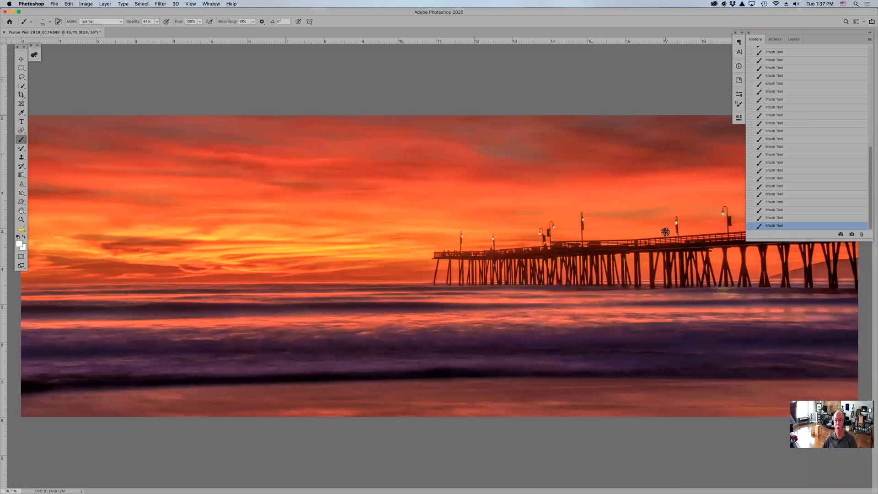
pyautogui.click(868, 34)
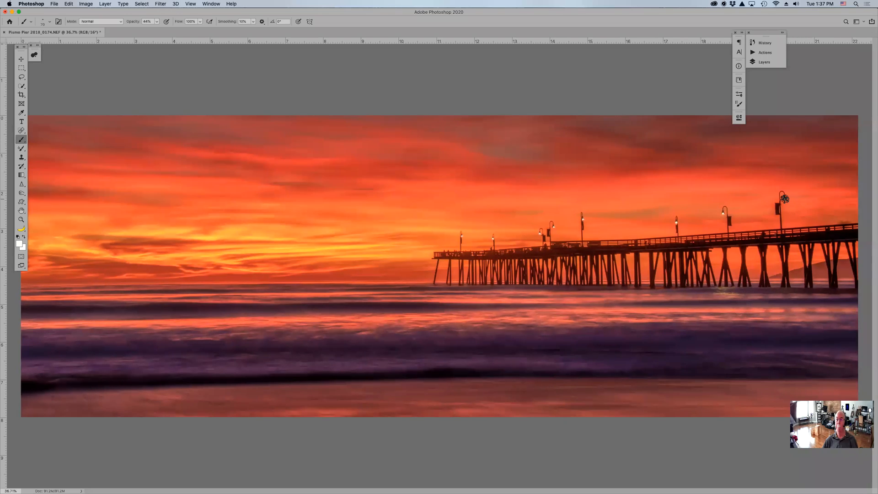
pyautogui.click(43, 22)
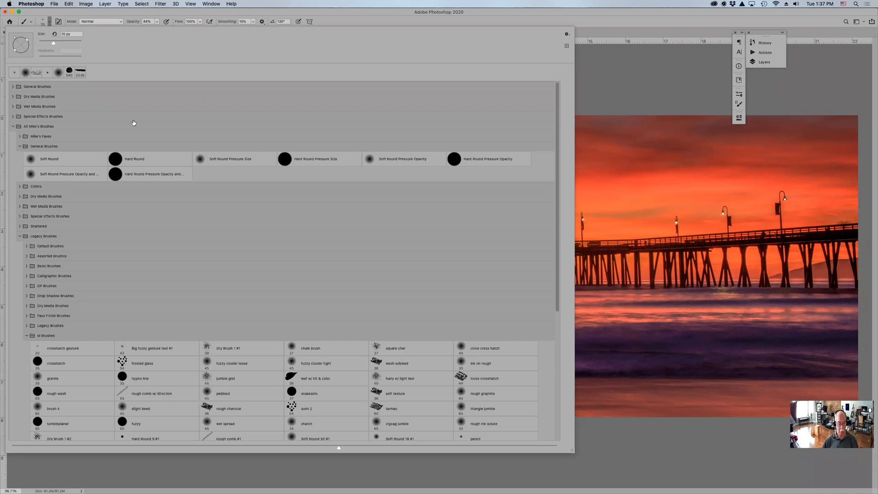
pyautogui.click(602, 27)
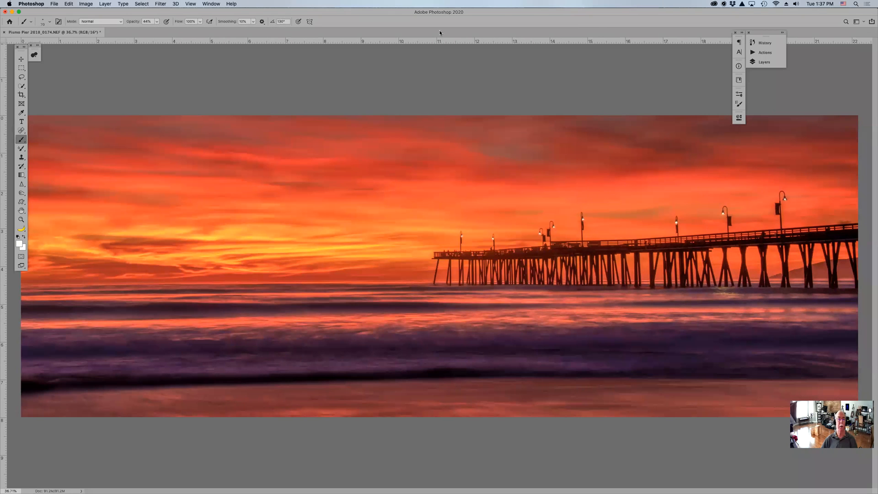
# Step: Set the brush opacity to 100% and the foreground color to pure white, hex fff
pyautogui.press('0')
pyautogui.click(19, 243)
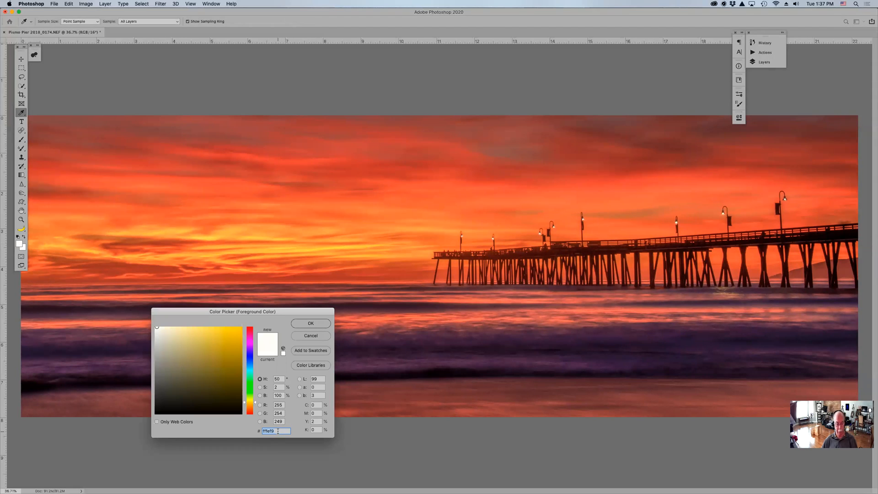
pyautogui.write('fff')
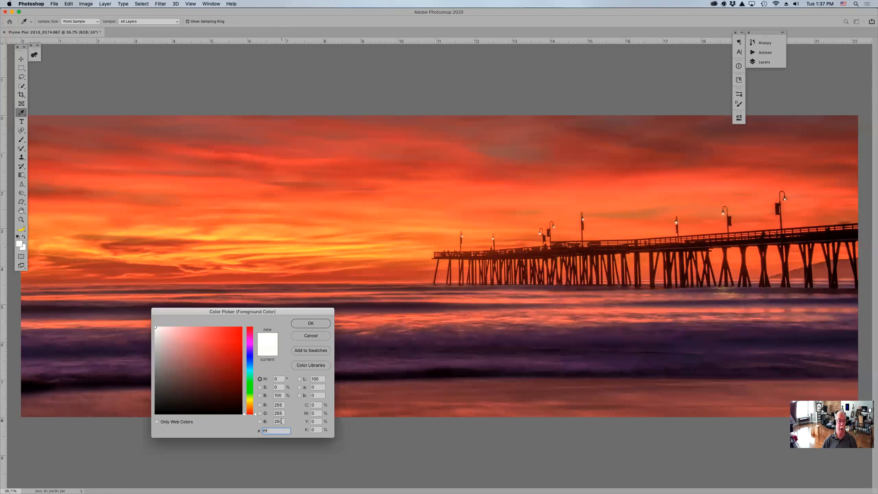
pyautogui.press('Return')
# Step: Enlarge the star brush to 700 px and stamp a large white star in the sky over the brightest clouds
pyautogui.press('b')
pyautogui.press(']')
pyautogui.press(']')
pyautogui.press(']')
pyautogui.press(']')
pyautogui.press(']')
pyautogui.press(']')
pyautogui.press(']')
pyautogui.press(']')
pyautogui.press(']')
pyautogui.press(']')
pyautogui.press(']')
pyautogui.press(']')
pyautogui.press(']')
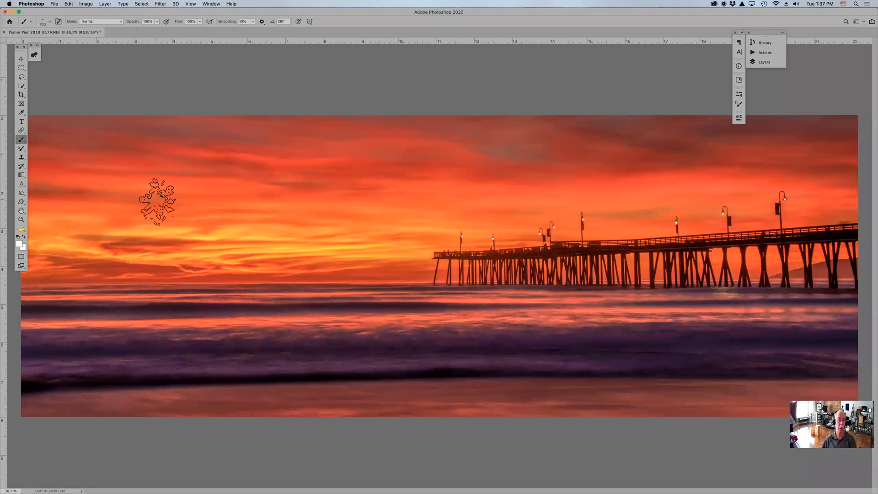
pyautogui.click(157, 202)
pyautogui.click(157, 202)
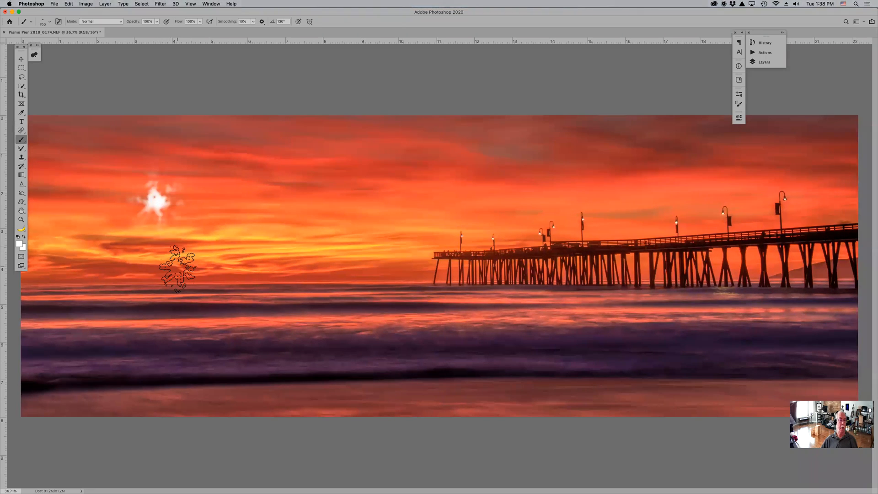
# Step: Rotate the star brush tip to 3° and stamp a second large star in the sky beside the first
pyautogui.rightClick(418, 150)
pyautogui.moveTo(318, 79); pyautogui.dragTo(339, 85)
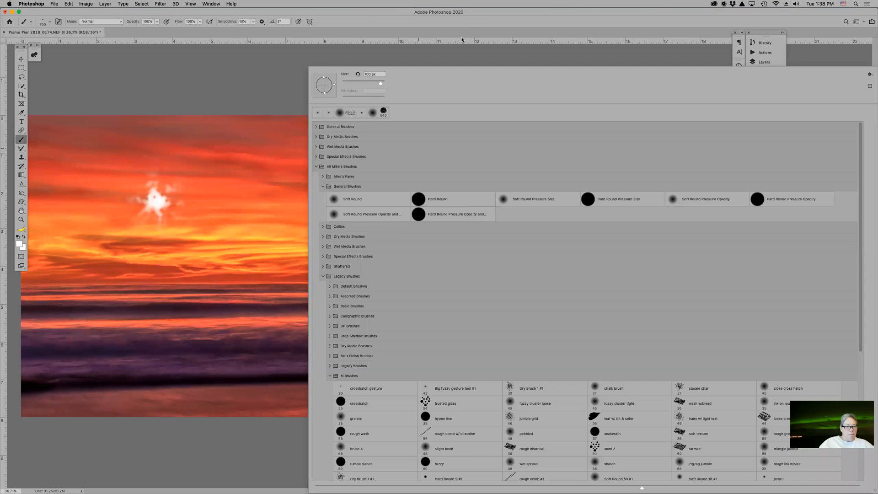
pyautogui.click(474, 24)
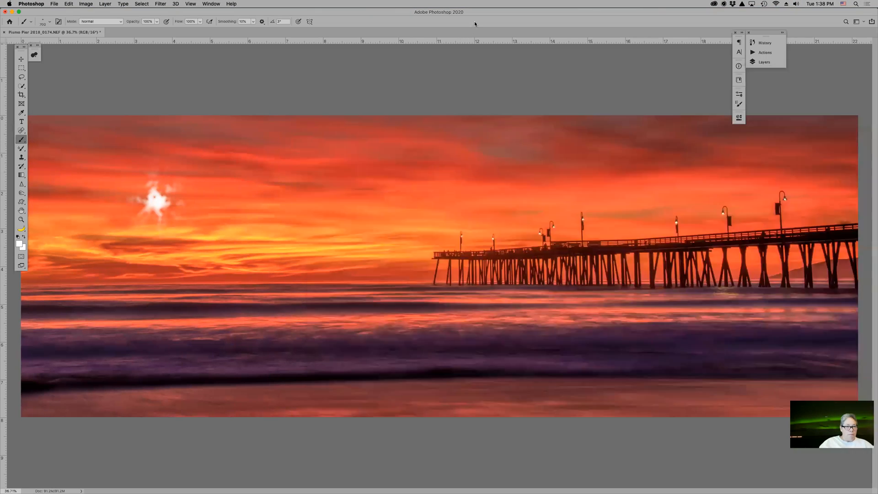
pyautogui.click(273, 202)
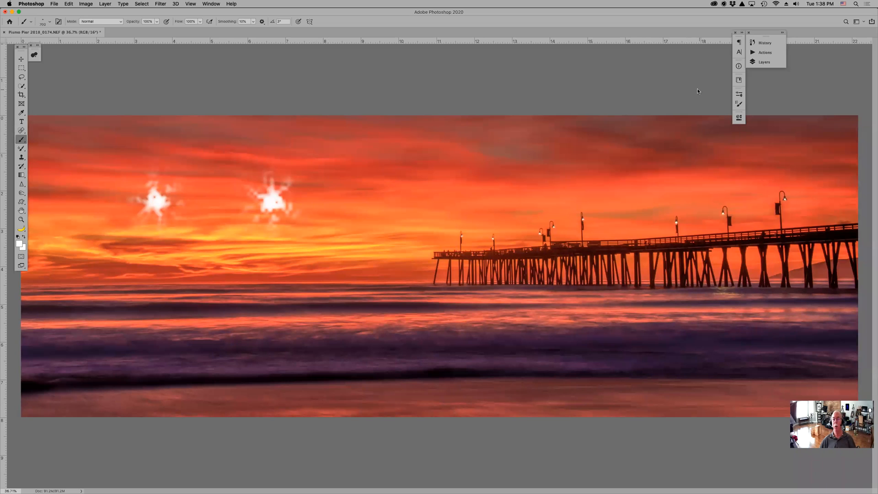
# Step: Enable Shape Dynamics for the star brush and set its angle jitter to 56%
pyautogui.click(739, 94)
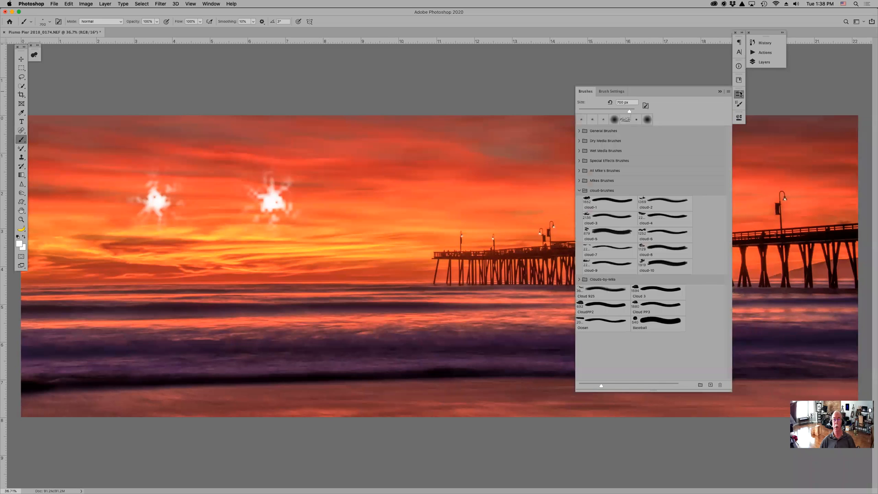
pyautogui.click(740, 94)
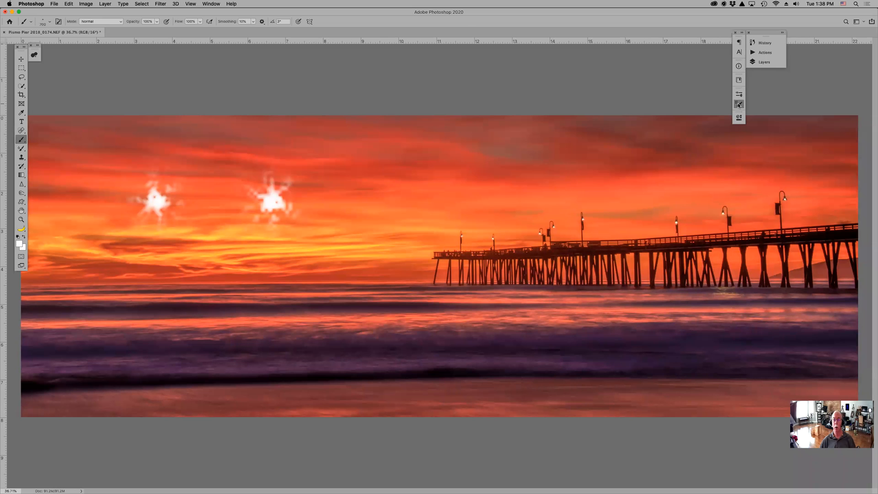
pyautogui.click(739, 105)
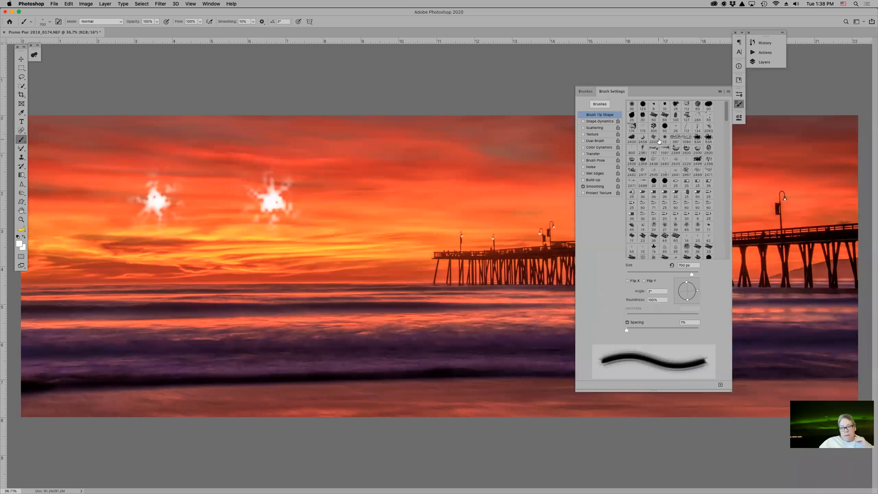
pyautogui.click(599, 121)
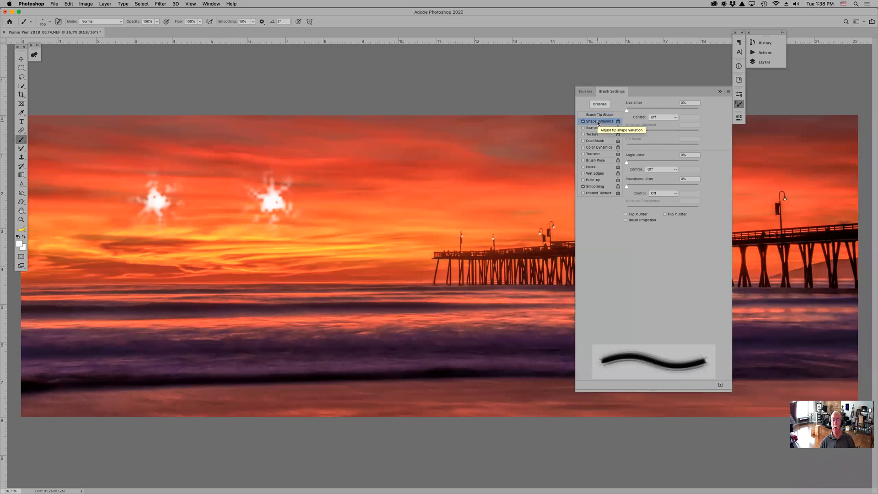
pyautogui.moveTo(672, 162)
pyautogui.mouseDown()
pyautogui.moveTo(687, 159)
pyautogui.moveTo(643, 163)
pyautogui.moveTo(667, 161)
pyautogui.mouseUp()
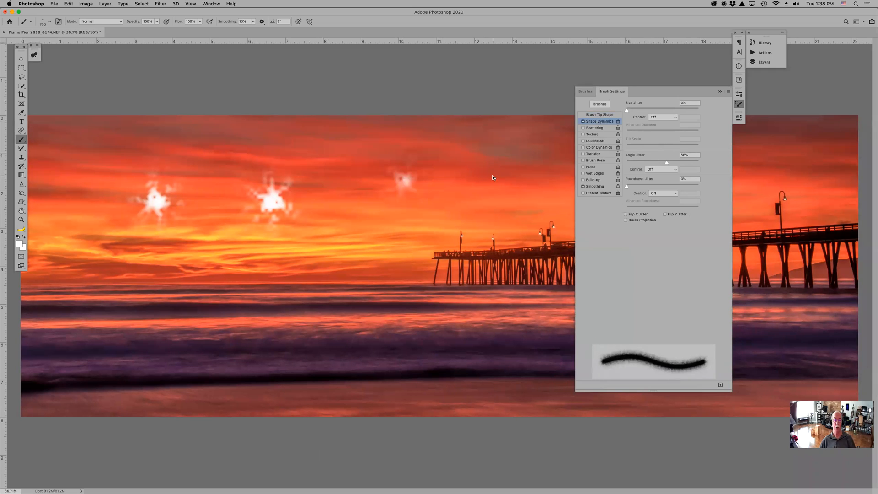
# Step: Test the angle jitter with a thick diagonal stroke across the sky and single star stamps over the horizon and waves
pyautogui.click(354, 281)
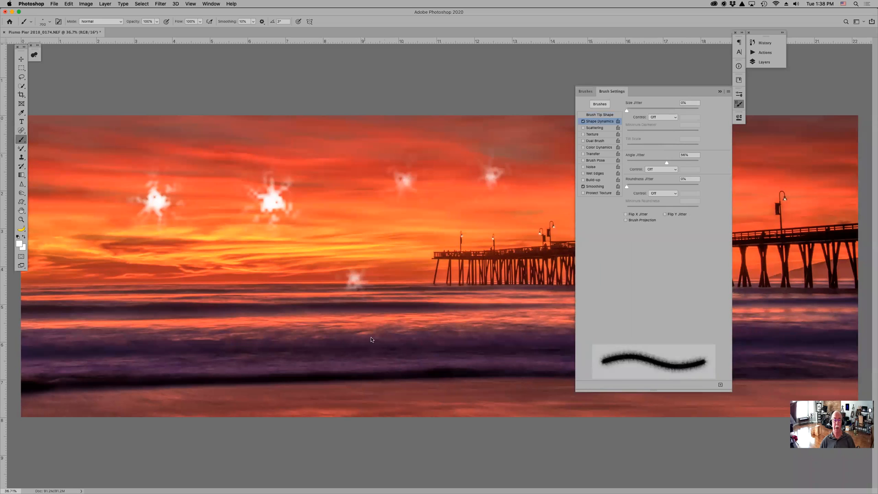
pyautogui.moveTo(349, 212); pyautogui.dragTo(252, 295)
pyautogui.click(404, 331)
pyautogui.click(449, 337)
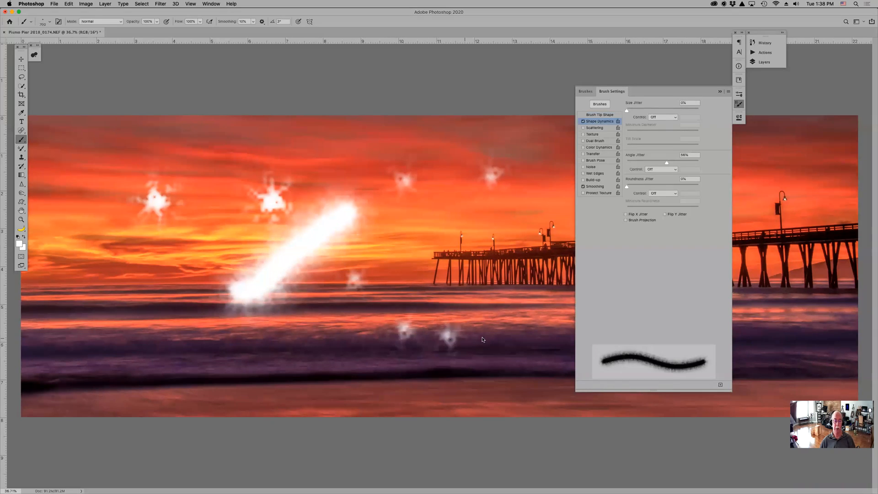
pyautogui.click(501, 338)
pyautogui.click(500, 310)
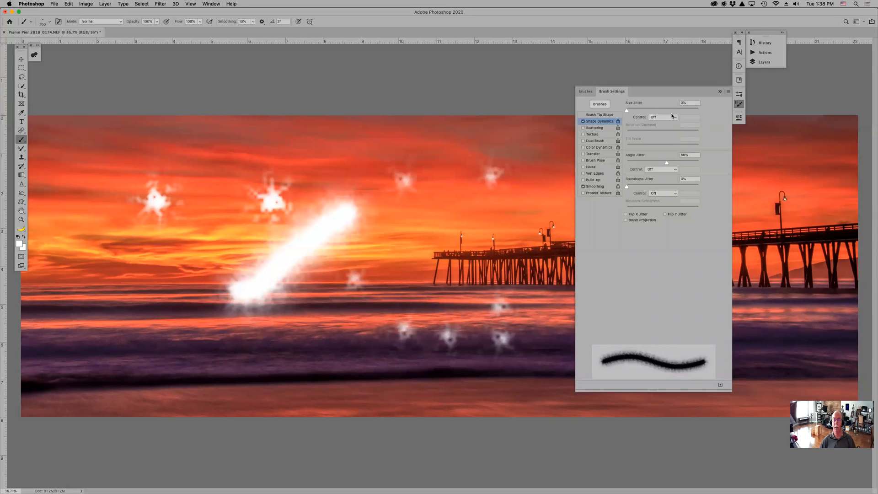
# Step: Set the star brush's angle jitter to 0% and leave the brush settings
pyautogui.moveTo(666, 163); pyautogui.dragTo(617, 166)
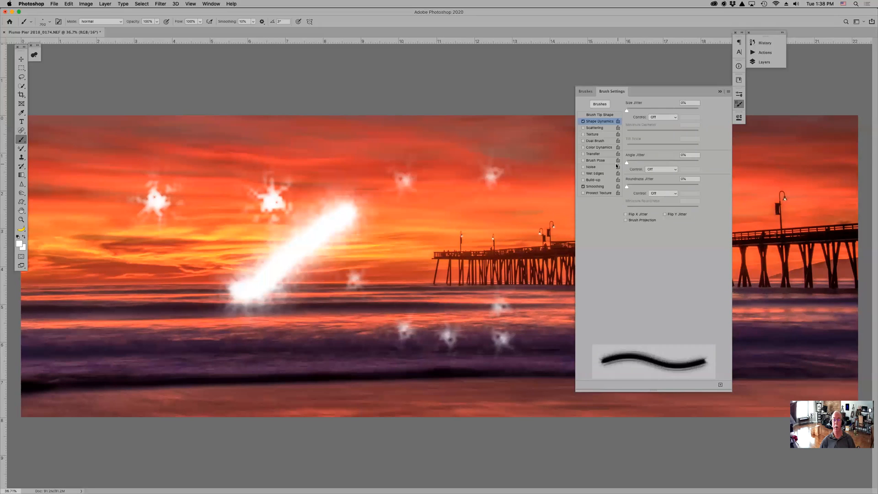
pyautogui.click(717, 93)
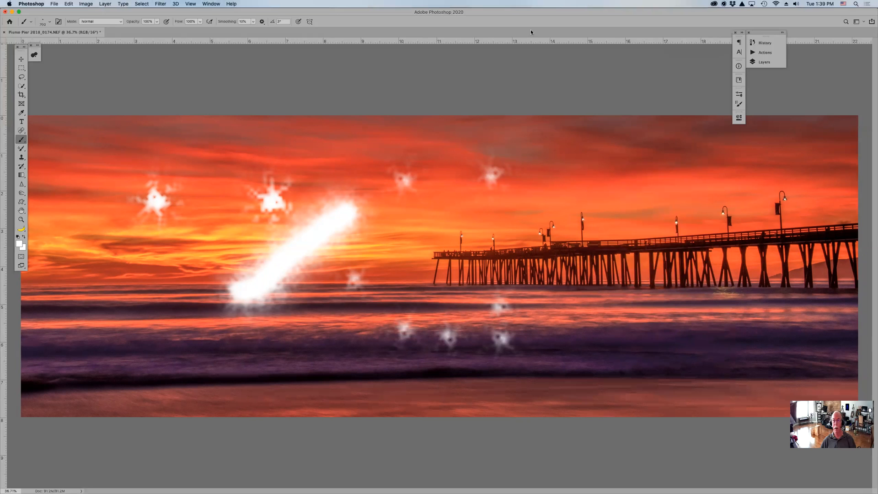
# Step: Step through the earliest brush states in the history and revert the photo to the eleventh brush stroke
pyautogui.click(765, 43)
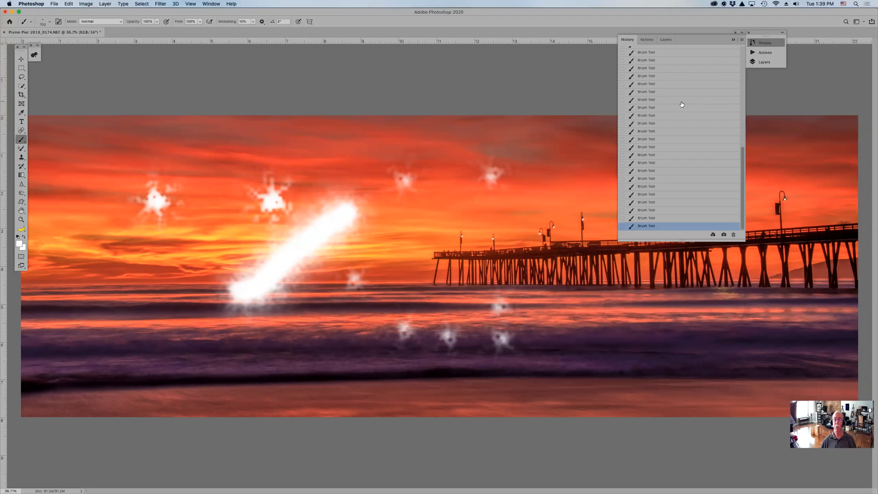
pyautogui.scroll(10, 682, 104)
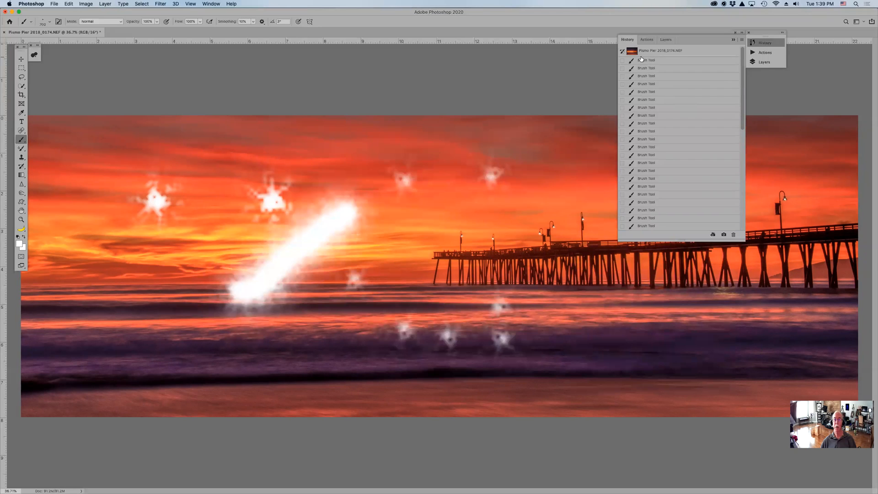
pyautogui.click(642, 59)
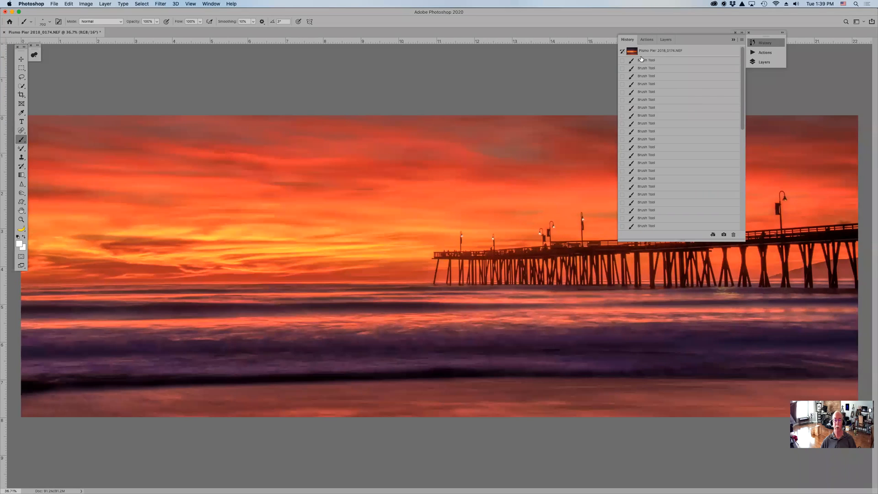
pyautogui.click(655, 77)
pyautogui.click(657, 84)
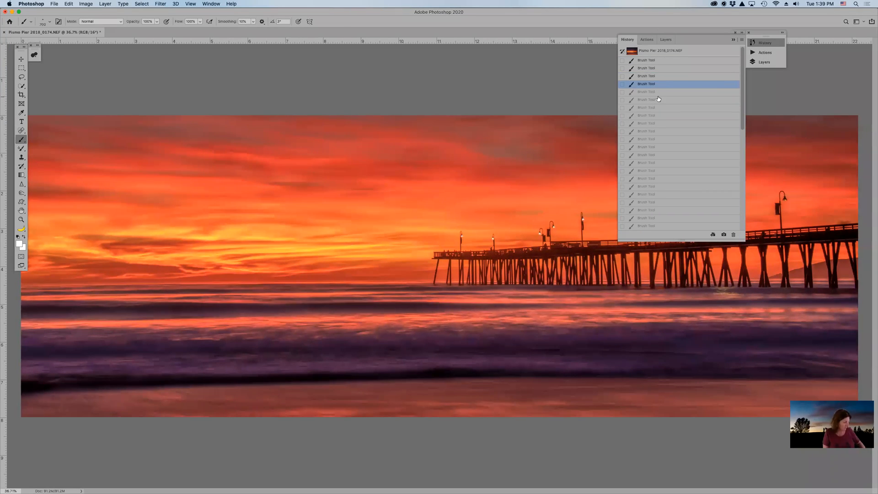
pyautogui.click(658, 100)
pyautogui.click(660, 117)
pyautogui.click(661, 124)
pyautogui.click(662, 139)
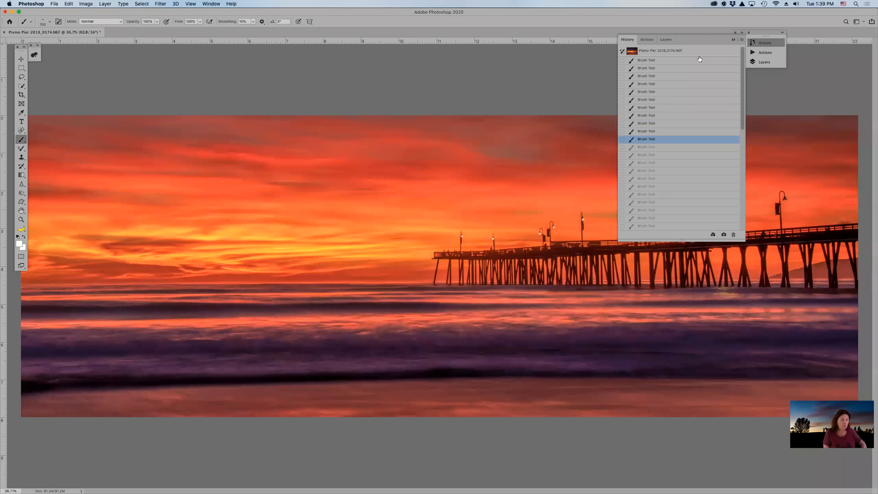
pyautogui.click(735, 39)
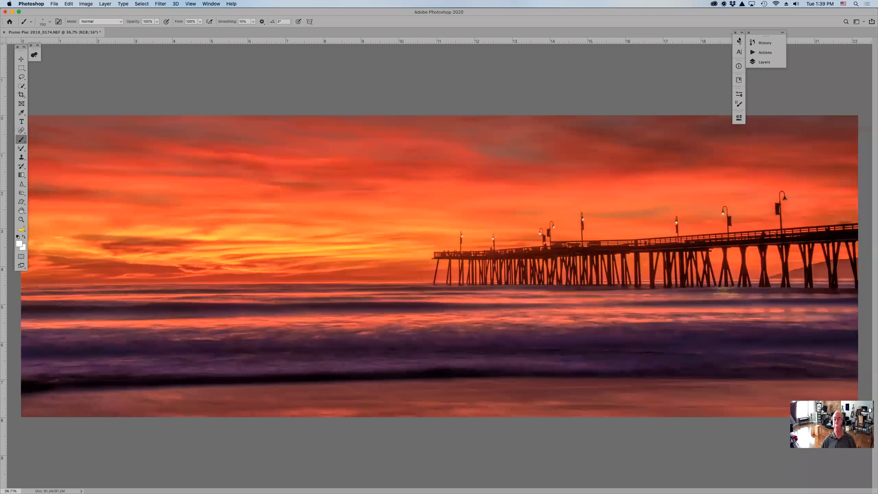
# Step: Add a layer named Dodge above the Background in Overlay mode, filled with the Overlay-neutral 50% gray
pyautogui.click(781, 32)
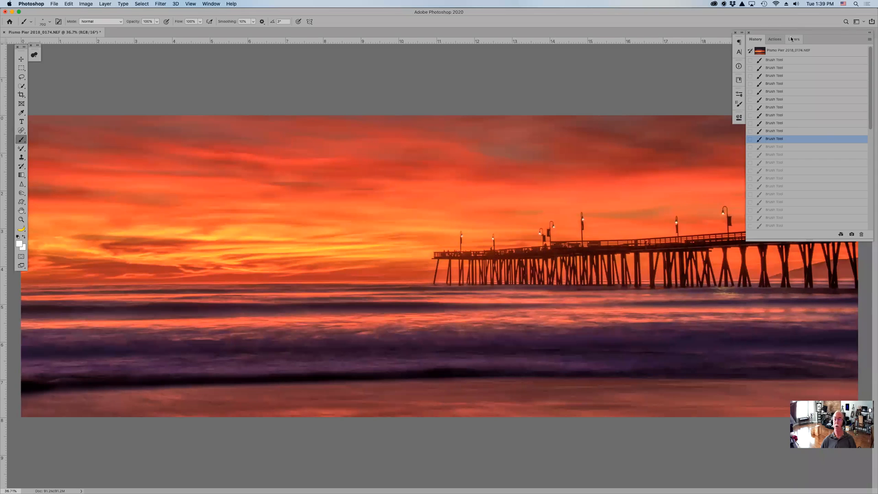
pyautogui.click(791, 40)
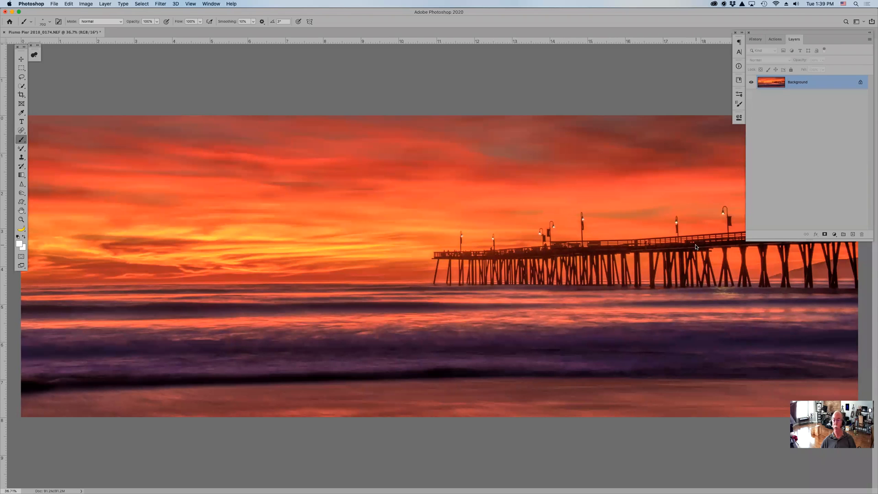
pyautogui.keyDown('alt'); pyautogui.click(852, 235); pyautogui.keyUp('alt')
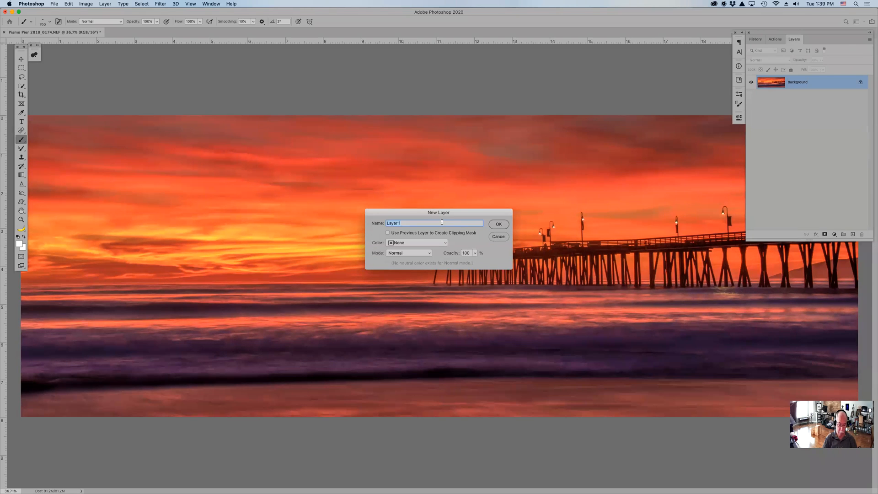
pyautogui.write('Dodge')
pyautogui.click(425, 256)
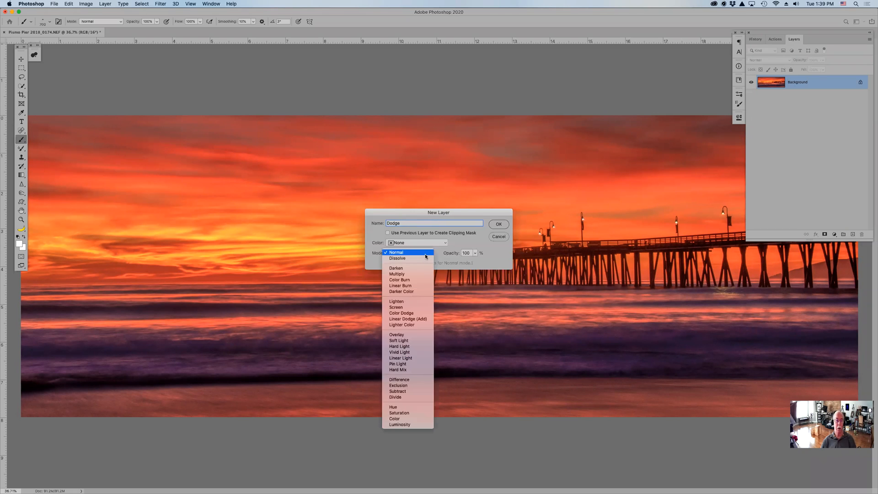
pyautogui.click(409, 337)
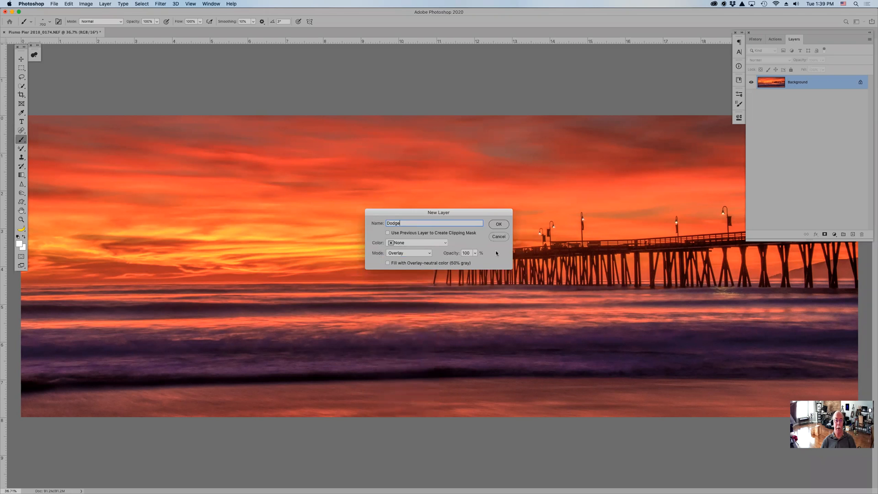
pyautogui.click(387, 264)
pyautogui.click(499, 224)
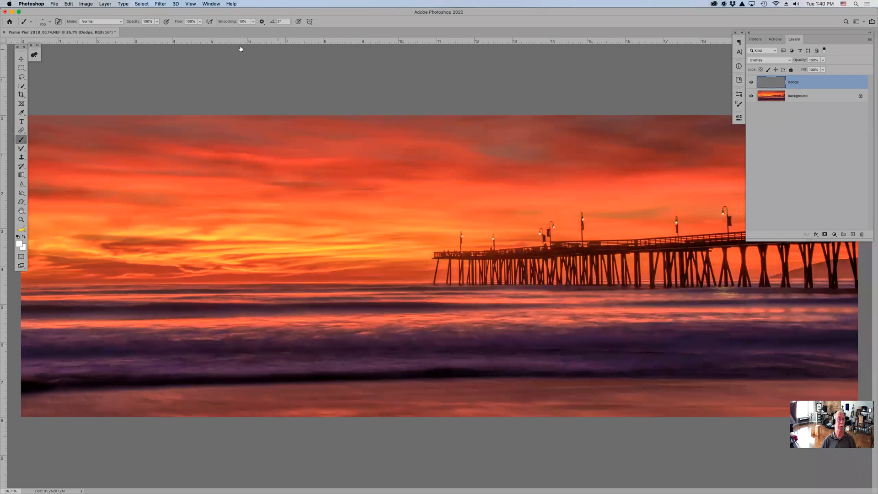
# Step: Choose the Soft Round 1 brush preset, shrink it to 200 px and reset the colors to default black and white
pyautogui.click(26, 24)
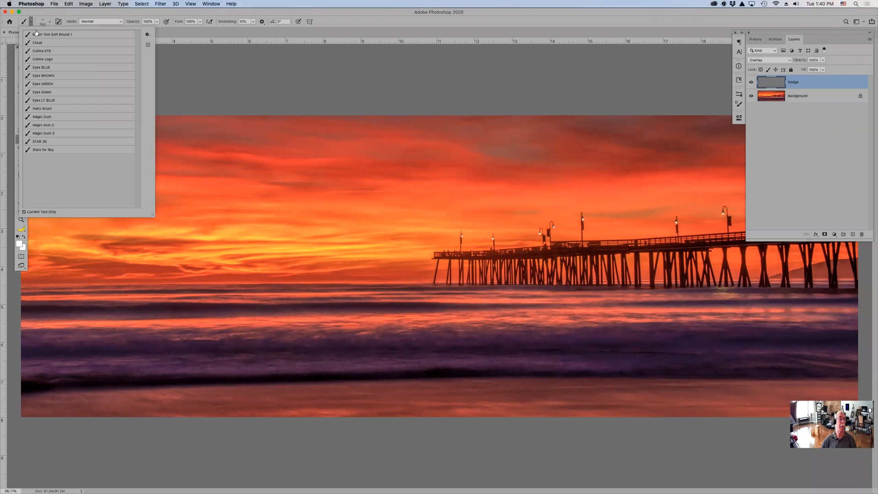
pyautogui.click(48, 35)
pyautogui.click(48, 36)
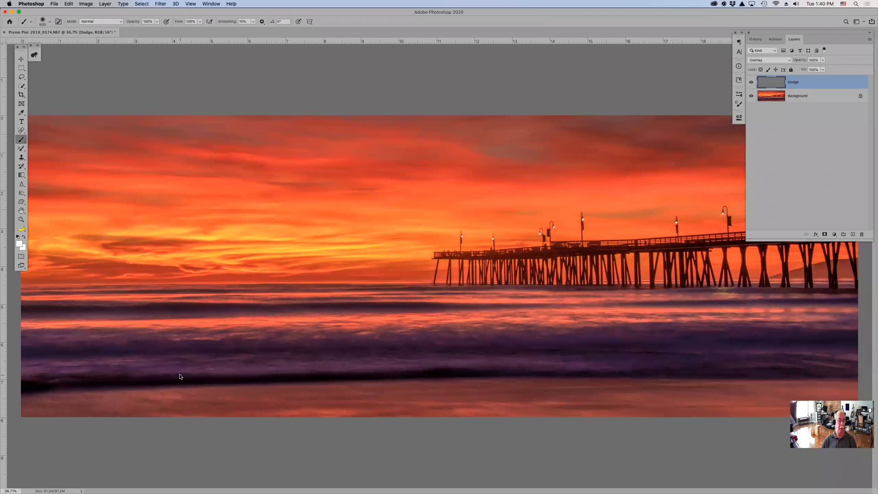
pyautogui.press('[')
pyautogui.press('[')
pyautogui.press('[')
pyautogui.press('[')
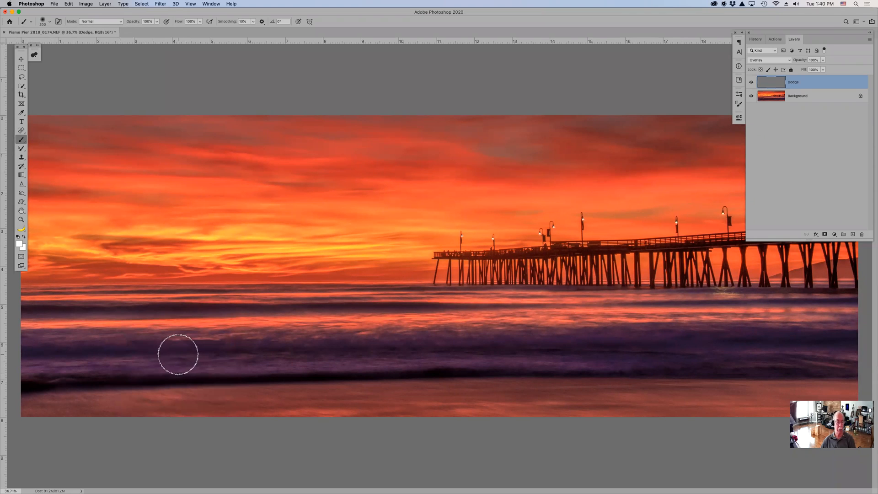
pyautogui.press('d')
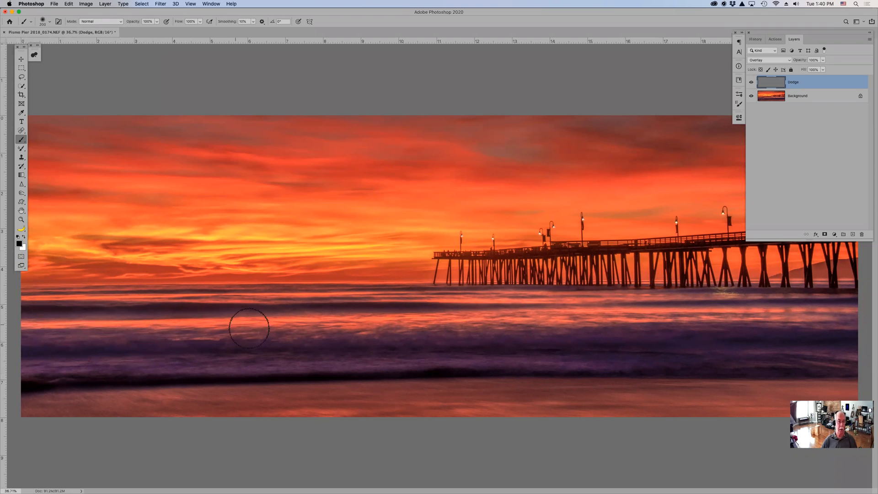
# Step: Try a black stroke and a white stroke on the sky in the Dodge layer, then undo the strokes
pyautogui.moveTo(320, 143)
pyautogui.mouseDown()
pyautogui.moveTo(383, 144)
pyautogui.moveTo(329, 150)
pyautogui.moveTo(361, 149)
pyautogui.moveTo(327, 158)
pyautogui.moveTo(361, 162)
pyautogui.moveTo(342, 164)
pyautogui.mouseUp()
pyautogui.press('x')
pyautogui.moveTo(219, 159)
pyautogui.mouseDown()
pyautogui.moveTo(272, 148)
pyautogui.moveTo(247, 155)
pyautogui.moveTo(282, 160)
pyautogui.moveTo(223, 176)
pyautogui.mouseUp()
pyautogui.press('super+z')
pyautogui.press('super+z')
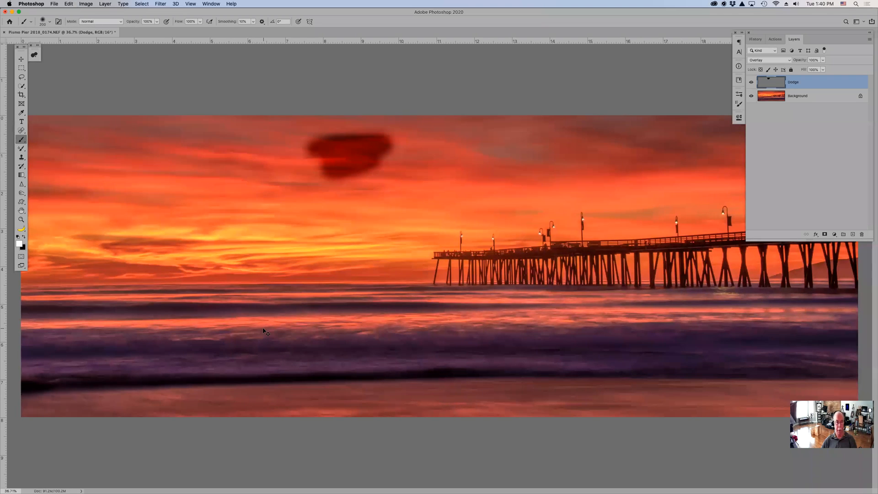
# Step: Set the brush opacity to 10% and paint white over the waves on the Dodge layer to lighten them
pyautogui.click(145, 21)
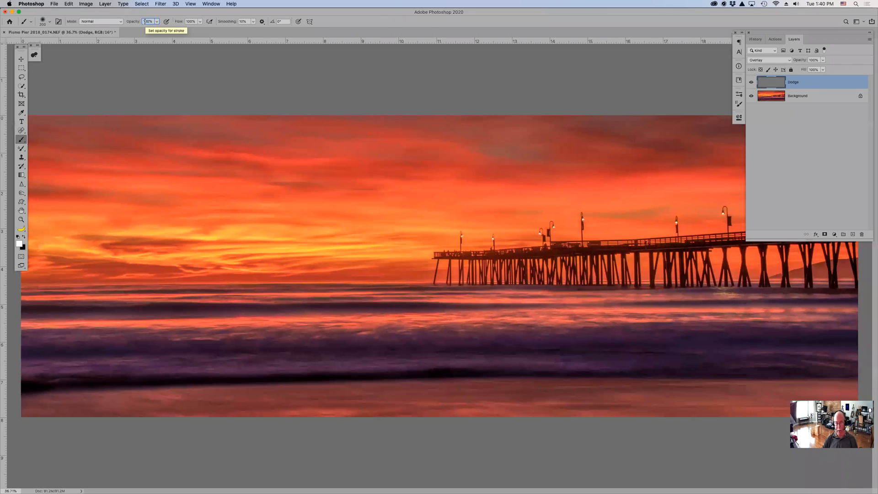
pyautogui.write('1')
pyautogui.moveTo(297, 322)
pyautogui.mouseDown()
pyautogui.moveTo(595, 346)
pyautogui.moveTo(817, 353)
pyautogui.moveTo(840, 345)
pyautogui.moveTo(776, 360)
pyautogui.moveTo(646, 359)
pyautogui.moveTo(839, 362)
pyautogui.moveTo(856, 354)
pyautogui.moveTo(680, 352)
pyautogui.moveTo(373, 324)
pyautogui.moveTo(622, 362)
pyautogui.moveTo(257, 343)
pyautogui.moveTo(303, 357)
pyautogui.moveTo(268, 359)
pyautogui.moveTo(332, 361)
pyautogui.moveTo(190, 358)
pyautogui.moveTo(318, 357)
pyautogui.moveTo(48, 339)
pyautogui.moveTo(197, 357)
pyautogui.moveTo(101, 358)
pyautogui.moveTo(102, 351)
pyautogui.moveTo(580, 393)
pyautogui.moveTo(661, 374)
pyautogui.moveTo(615, 354)
pyautogui.moveTo(448, 352)
pyautogui.moveTo(805, 350)
pyautogui.moveTo(758, 340)
pyautogui.moveTo(523, 337)
pyautogui.moveTo(694, 346)
pyautogui.mouseUp()
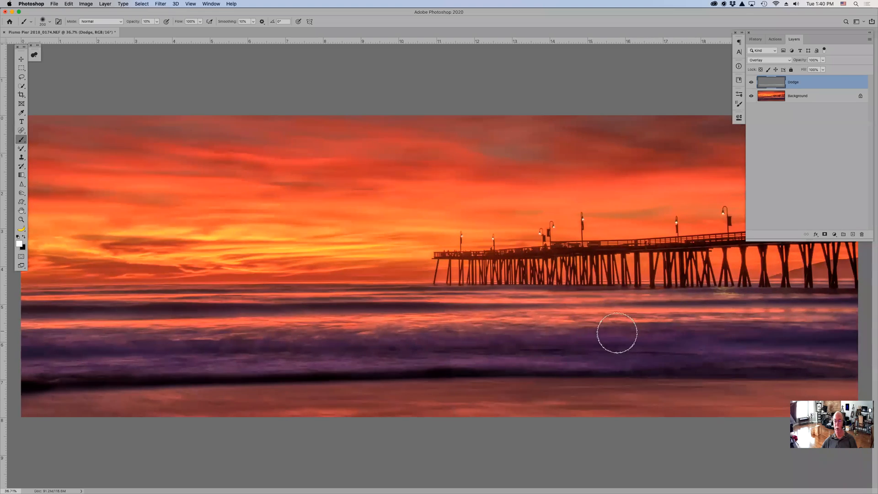
# Step: Hide and show the Dodge layer repeatedly to compare the waves with and without the lightening
pyautogui.click(751, 83)
pyautogui.click(752, 83)
pyautogui.click(751, 82)
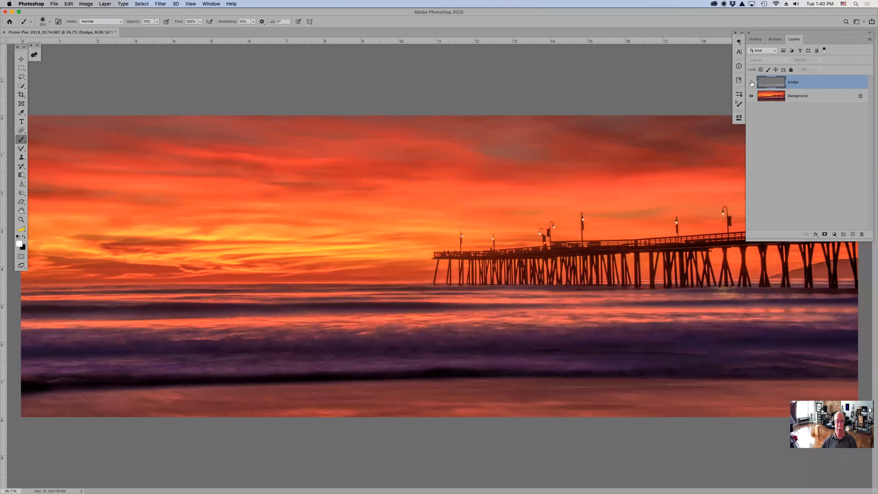
pyautogui.click(751, 83)
pyautogui.click(752, 83)
pyautogui.click(752, 83)
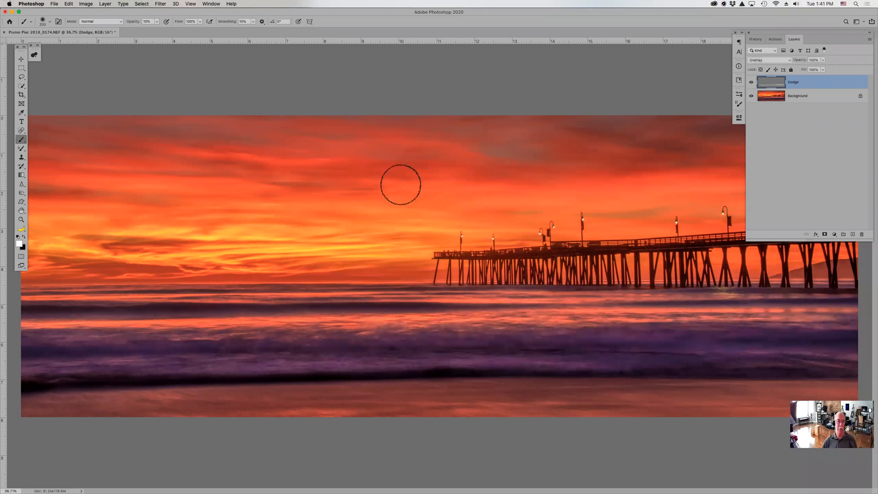
# Step: Darken the outer edges of the photo on the Dodge layer with an enlarged black brush
pyautogui.press('super+minus')
pyautogui.press('super+minus')
pyautogui.press('super+minus')
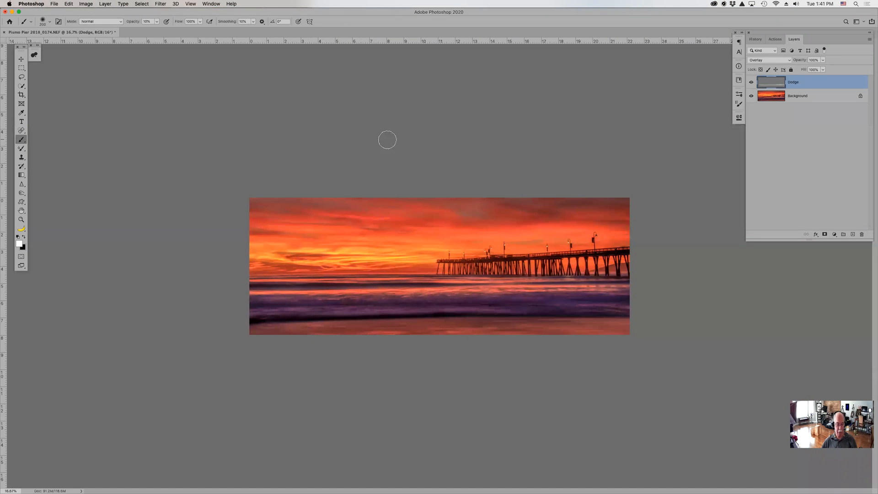
pyautogui.press('x')
pyautogui.press(']')
pyautogui.press(']')
pyautogui.press(']')
pyautogui.press(']')
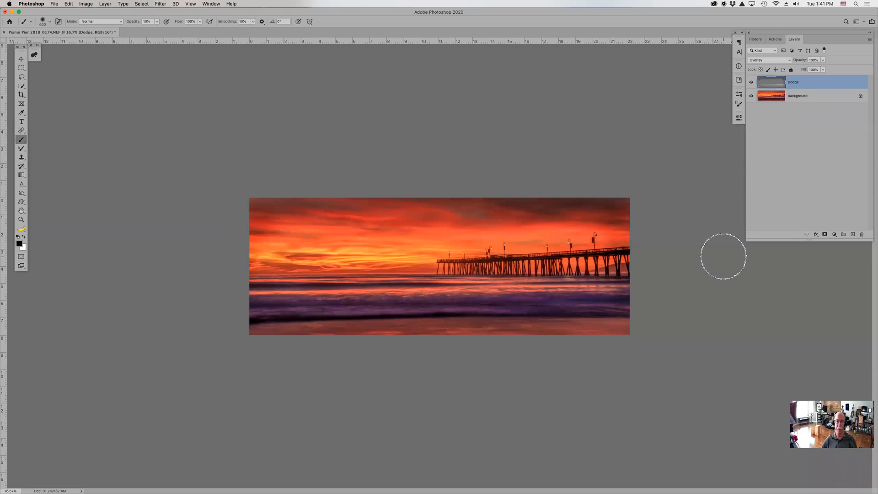
# Step: Compare the photo with the Dodge layer hidden and shown, and look over the brush's blending modes
pyautogui.click(751, 82)
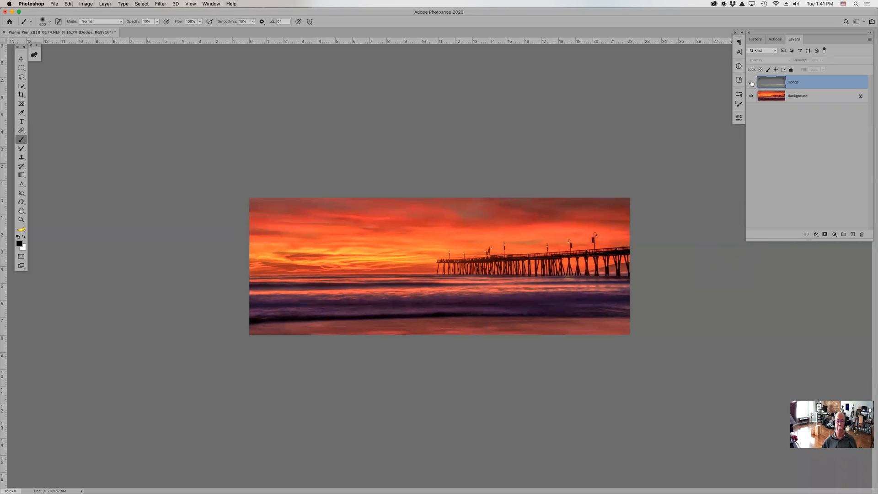
pyautogui.click(751, 82)
pyautogui.click(751, 82)
pyautogui.click(751, 82)
pyautogui.click(751, 82)
pyautogui.click(119, 23)
pyautogui.click(120, 23)
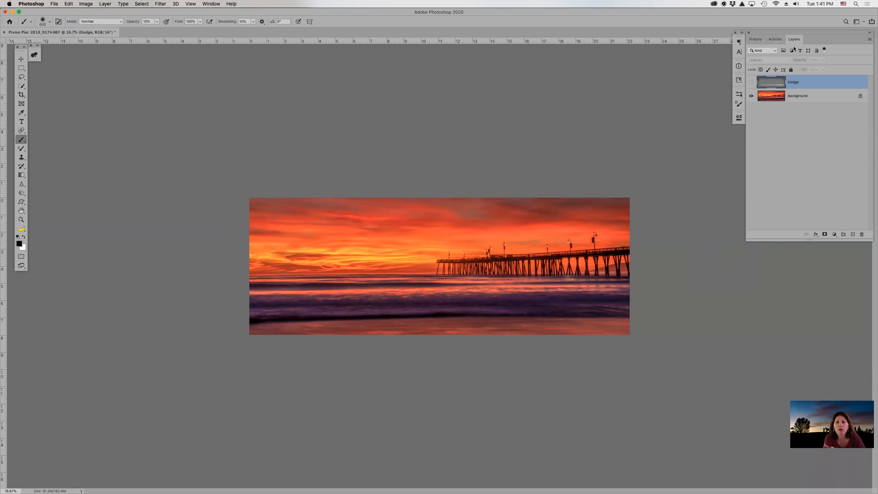
pyautogui.click(751, 83)
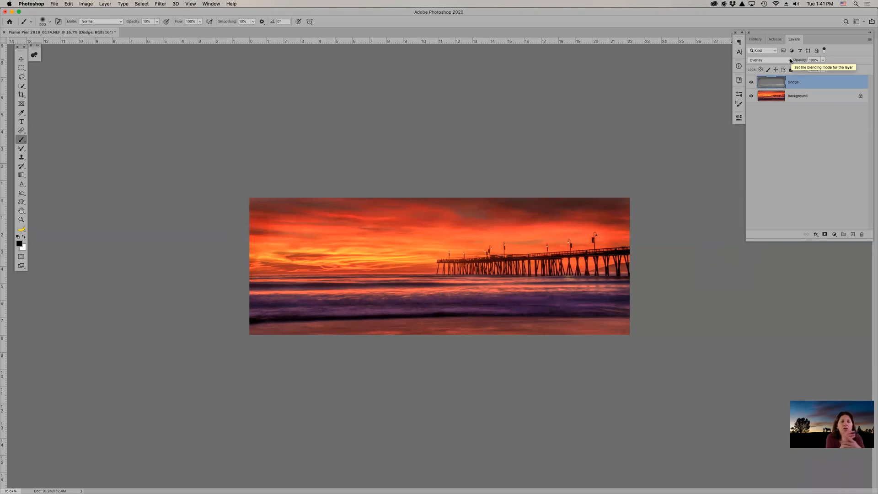
pyautogui.click(118, 22)
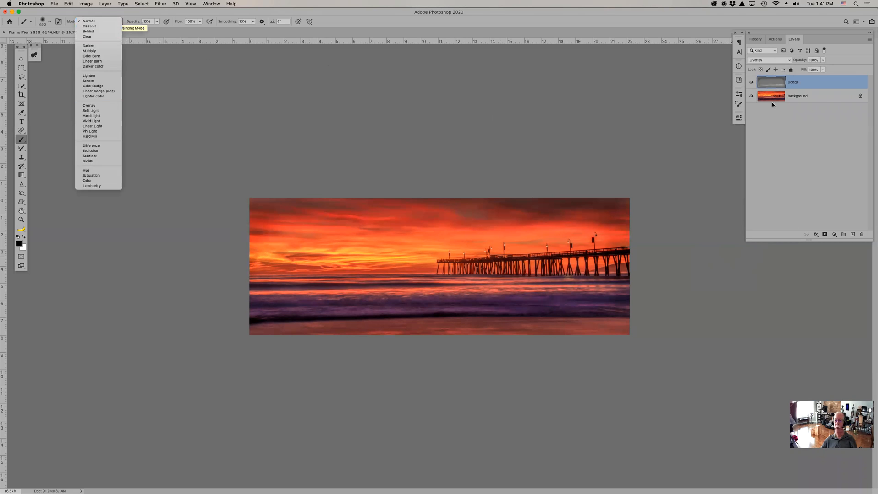
pyautogui.click(847, 85)
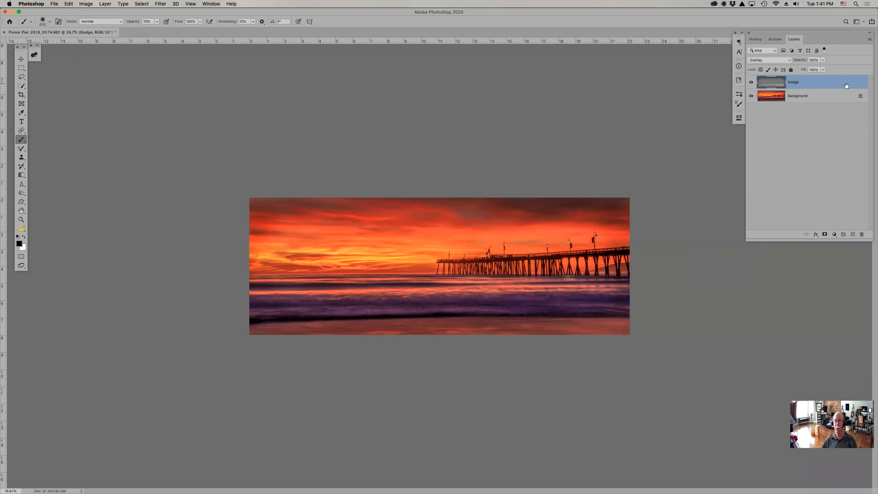
# Step: Delete the Dodge layer and add a new blank layer above the Background
pyautogui.moveTo(845, 84); pyautogui.dragTo(863, 233)
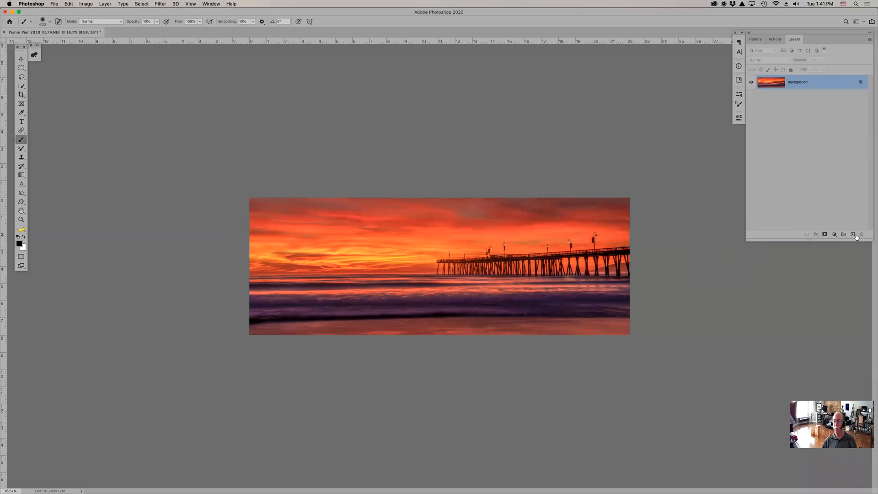
pyautogui.click(853, 234)
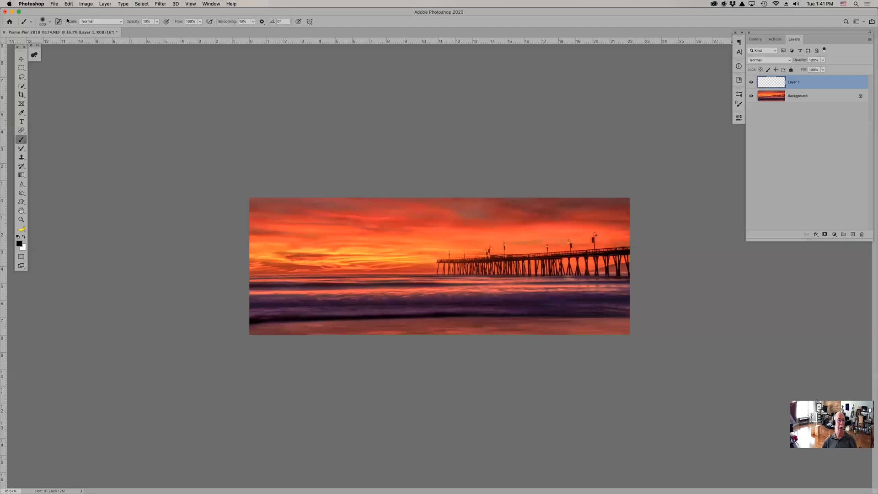
# Step: Set the brush's own blending mode to Overlay and make white the foreground color
pyautogui.click(102, 21)
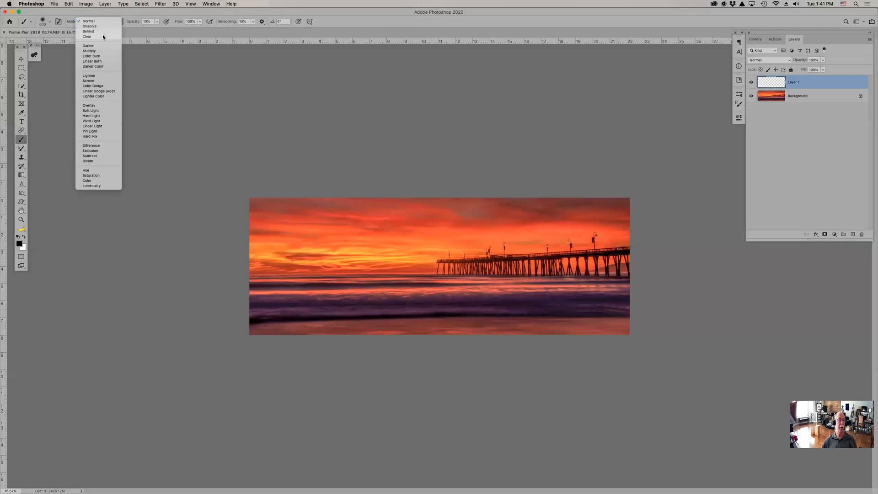
pyautogui.click(107, 106)
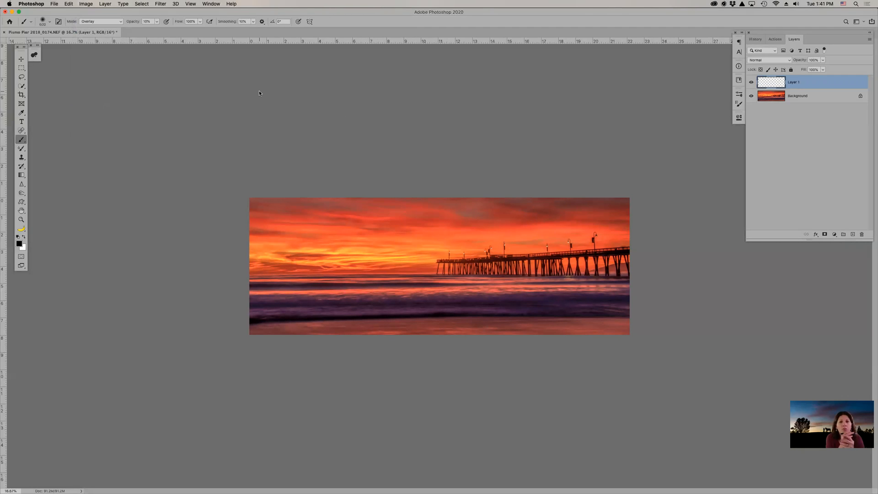
pyautogui.press('x')
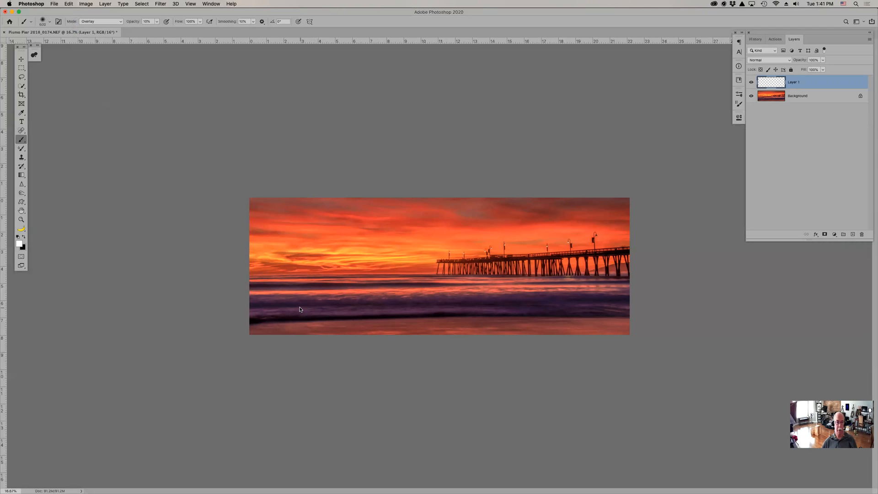
# Step: Try lightening the waves on Layer 1 with broad white Overlay brush strokes at 10% opacity, and undo the strokes
pyautogui.moveTo(279, 304)
pyautogui.mouseDown()
pyautogui.moveTo(628, 296)
pyautogui.moveTo(217, 315)
pyautogui.mouseUp()
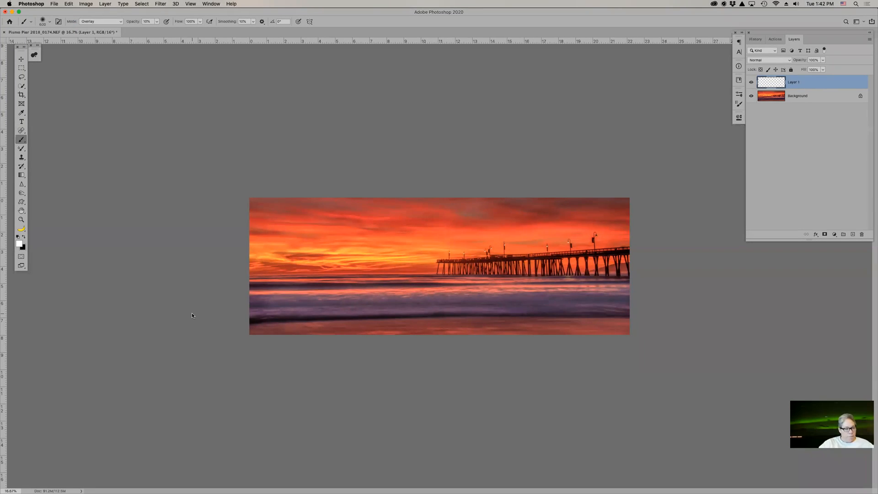
pyautogui.press('super+z')
pyautogui.press('super+z')
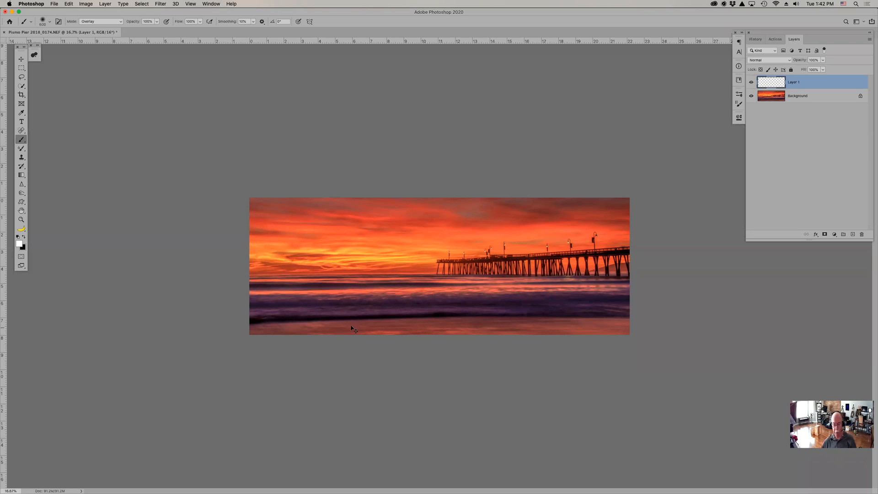
# Step: Lighten the dark waves on Layer 1 with a smaller white brush at 3% opacity, undoing the last stroke
pyautogui.press('[')
pyautogui.press('[')
pyautogui.press('[')
pyautogui.press('[')
pyautogui.click(599, 302)
pyautogui.moveTo(569, 305)
pyautogui.mouseDown()
pyautogui.moveTo(478, 307)
pyautogui.moveTo(487, 311)
pyautogui.mouseUp()
pyautogui.press('super+z')
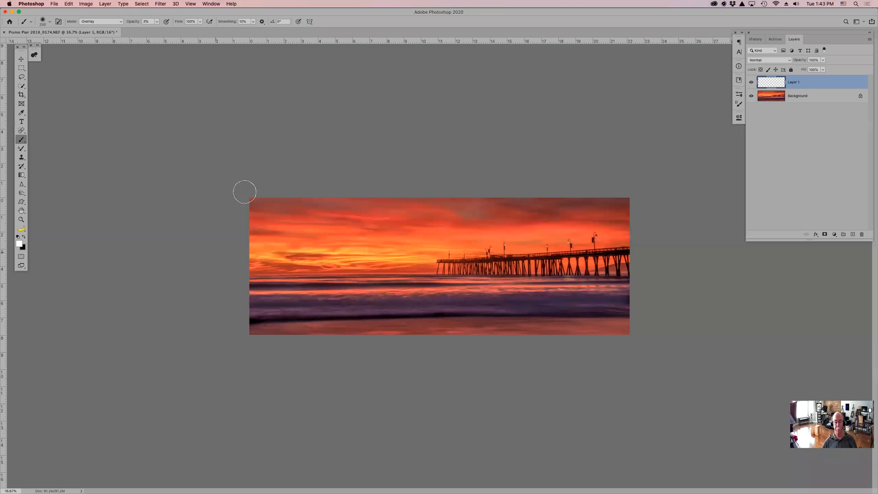
# Step: Compare the photo with Layer 1 hidden and shown to examine the lightened waves
pyautogui.click(750, 82)
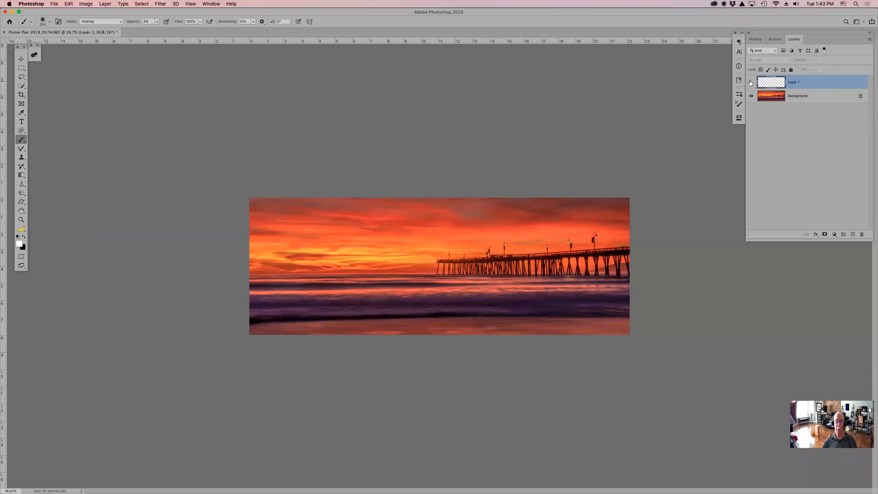
pyautogui.click(750, 83)
pyautogui.click(751, 83)
pyautogui.click(750, 83)
pyautogui.click(751, 83)
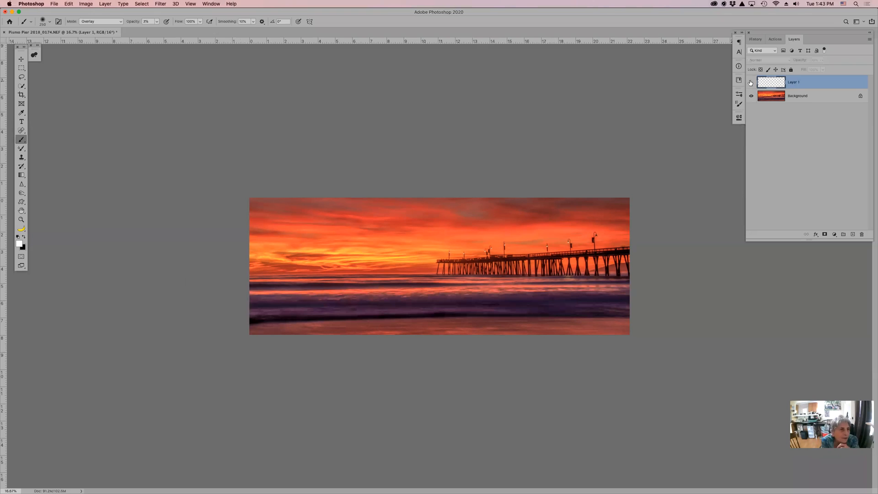
pyautogui.click(751, 84)
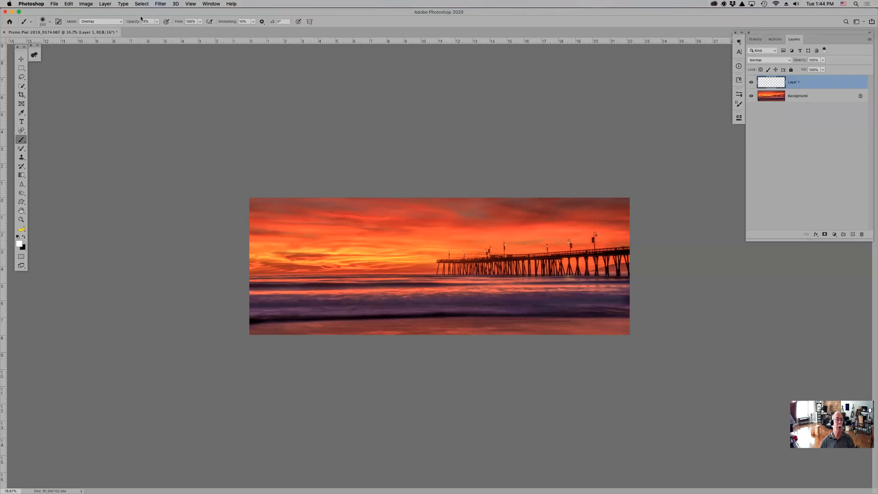
# Step: Set the brush opacity to 54% and paint overlapping white strokes in the sky with a smaller brush
pyautogui.moveTo(129, 22); pyautogui.dragTo(147, 21)
pyautogui.press('[')
pyautogui.press('[')
pyautogui.press('[')
pyautogui.press('[')
pyautogui.moveTo(466, 213)
pyautogui.mouseDown()
pyautogui.moveTo(463, 207)
pyautogui.moveTo(419, 254)
pyautogui.moveTo(469, 209)
pyautogui.moveTo(439, 211)
pyautogui.moveTo(437, 256)
pyautogui.moveTo(441, 221)
pyautogui.mouseUp()
pyautogui.moveTo(441, 259)
pyautogui.mouseDown()
pyautogui.moveTo(448, 203)
pyautogui.moveTo(447, 239)
pyautogui.mouseUp()
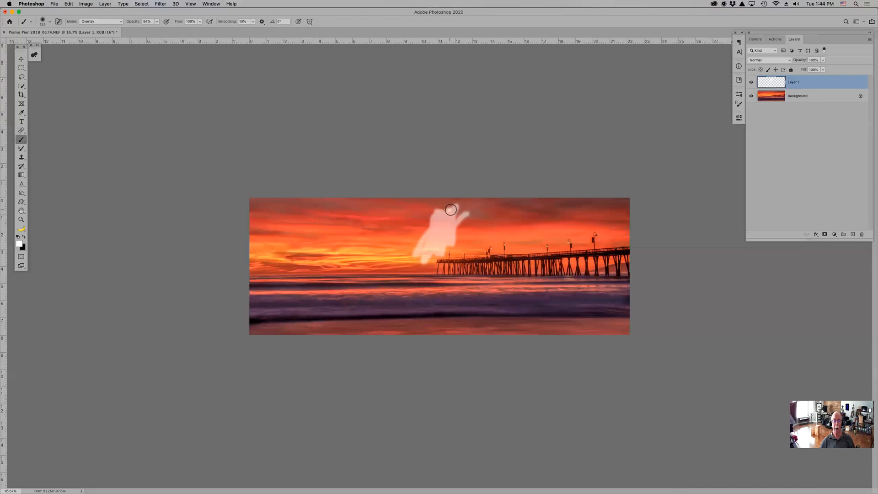
pyautogui.moveTo(456, 197); pyautogui.dragTo(454, 213)
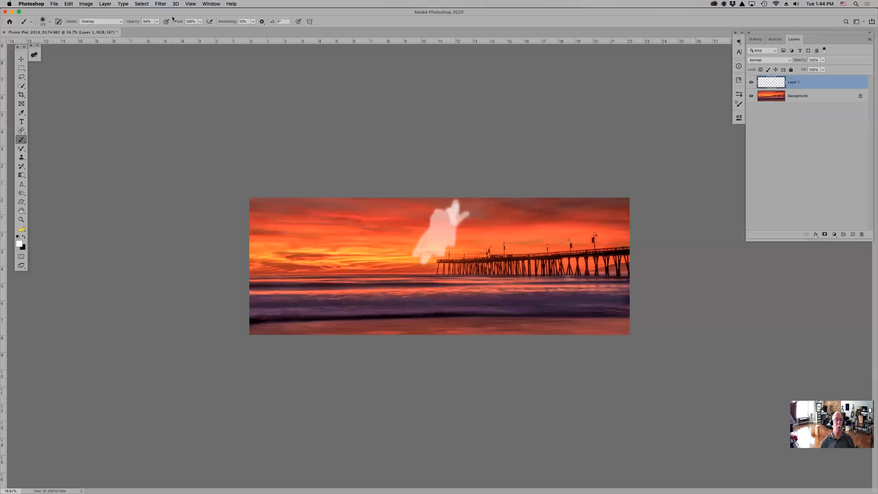
# Step: Set the brush opacity to 100% and paint test strokes across the photo at 52% and 10% flow
pyautogui.moveTo(129, 22)
pyautogui.mouseDown()
pyautogui.moveTo(181, 27)
pyautogui.moveTo(173, 20)
pyautogui.mouseUp()
pyautogui.moveTo(321, 230)
pyautogui.mouseDown()
pyautogui.moveTo(350, 230)
pyautogui.moveTo(316, 237)
pyautogui.moveTo(350, 242)
pyautogui.moveTo(334, 246)
pyautogui.moveTo(339, 259)
pyautogui.moveTo(390, 278)
pyautogui.mouseUp()
pyautogui.moveTo(573, 215)
pyautogui.mouseDown()
pyautogui.moveTo(525, 277)
pyautogui.moveTo(435, 309)
pyautogui.moveTo(480, 293)
pyautogui.moveTo(440, 303)
pyautogui.moveTo(478, 293)
pyautogui.moveTo(450, 304)
pyautogui.mouseUp()
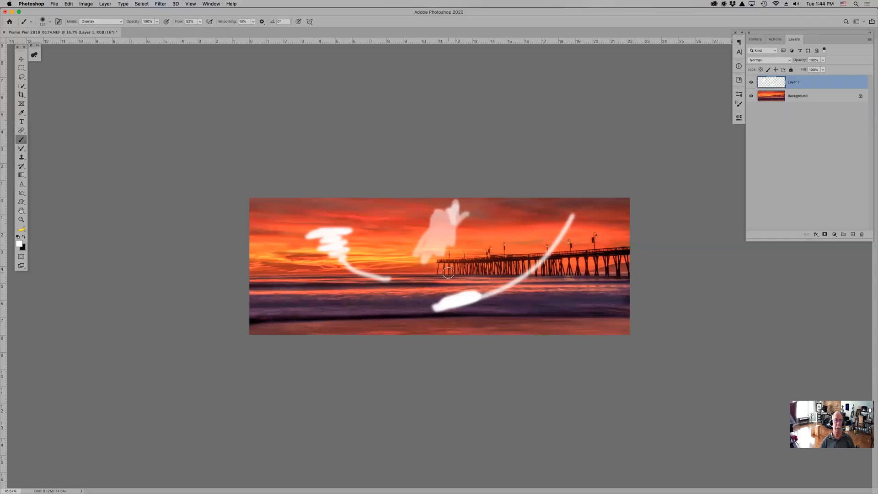
pyautogui.moveTo(179, 21); pyautogui.dragTo(165, 21)
pyautogui.moveTo(288, 275)
pyautogui.mouseDown()
pyautogui.moveTo(353, 300)
pyautogui.moveTo(277, 280)
pyautogui.moveTo(319, 314)
pyautogui.moveTo(381, 315)
pyautogui.moveTo(389, 308)
pyautogui.moveTo(382, 304)
pyautogui.moveTo(388, 311)
pyautogui.moveTo(378, 310)
pyautogui.moveTo(393, 305)
pyautogui.moveTo(380, 318)
pyautogui.mouseUp()
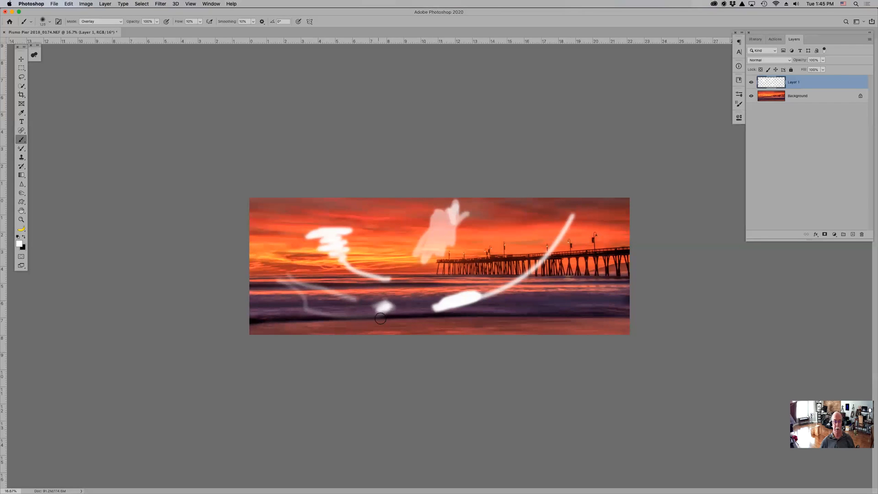
# Step: Delete Layer 1 with all its test strokes
pyautogui.moveTo(840, 82)
pyautogui.mouseDown()
pyautogui.moveTo(841, 185)
pyautogui.moveTo(862, 234)
pyautogui.mouseUp()
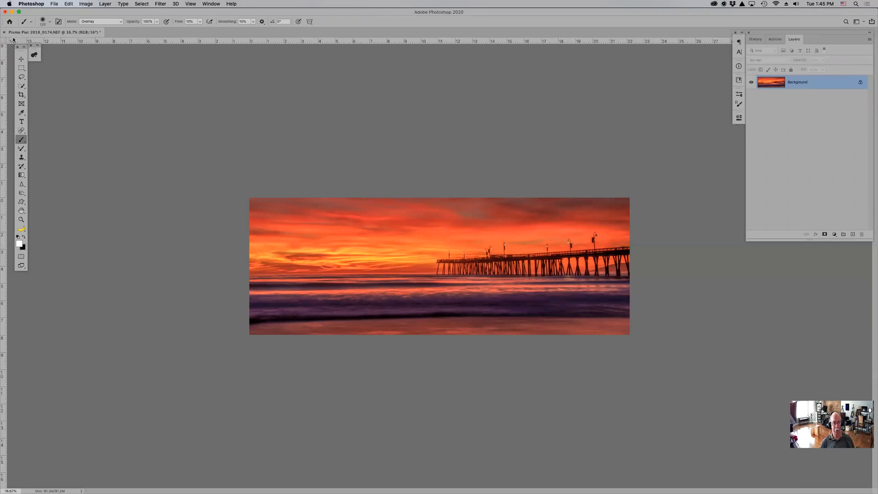
# Step: Switch to Wacom Desktop Center
pyautogui.moveTo(587, 490)
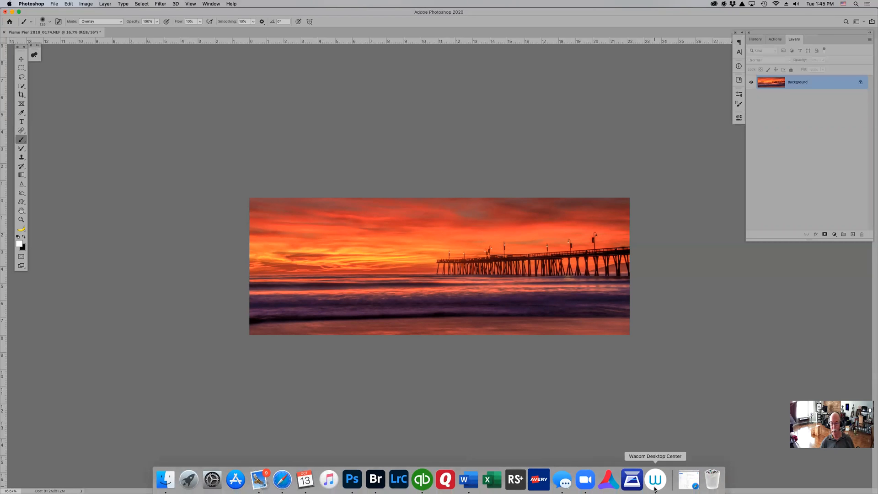